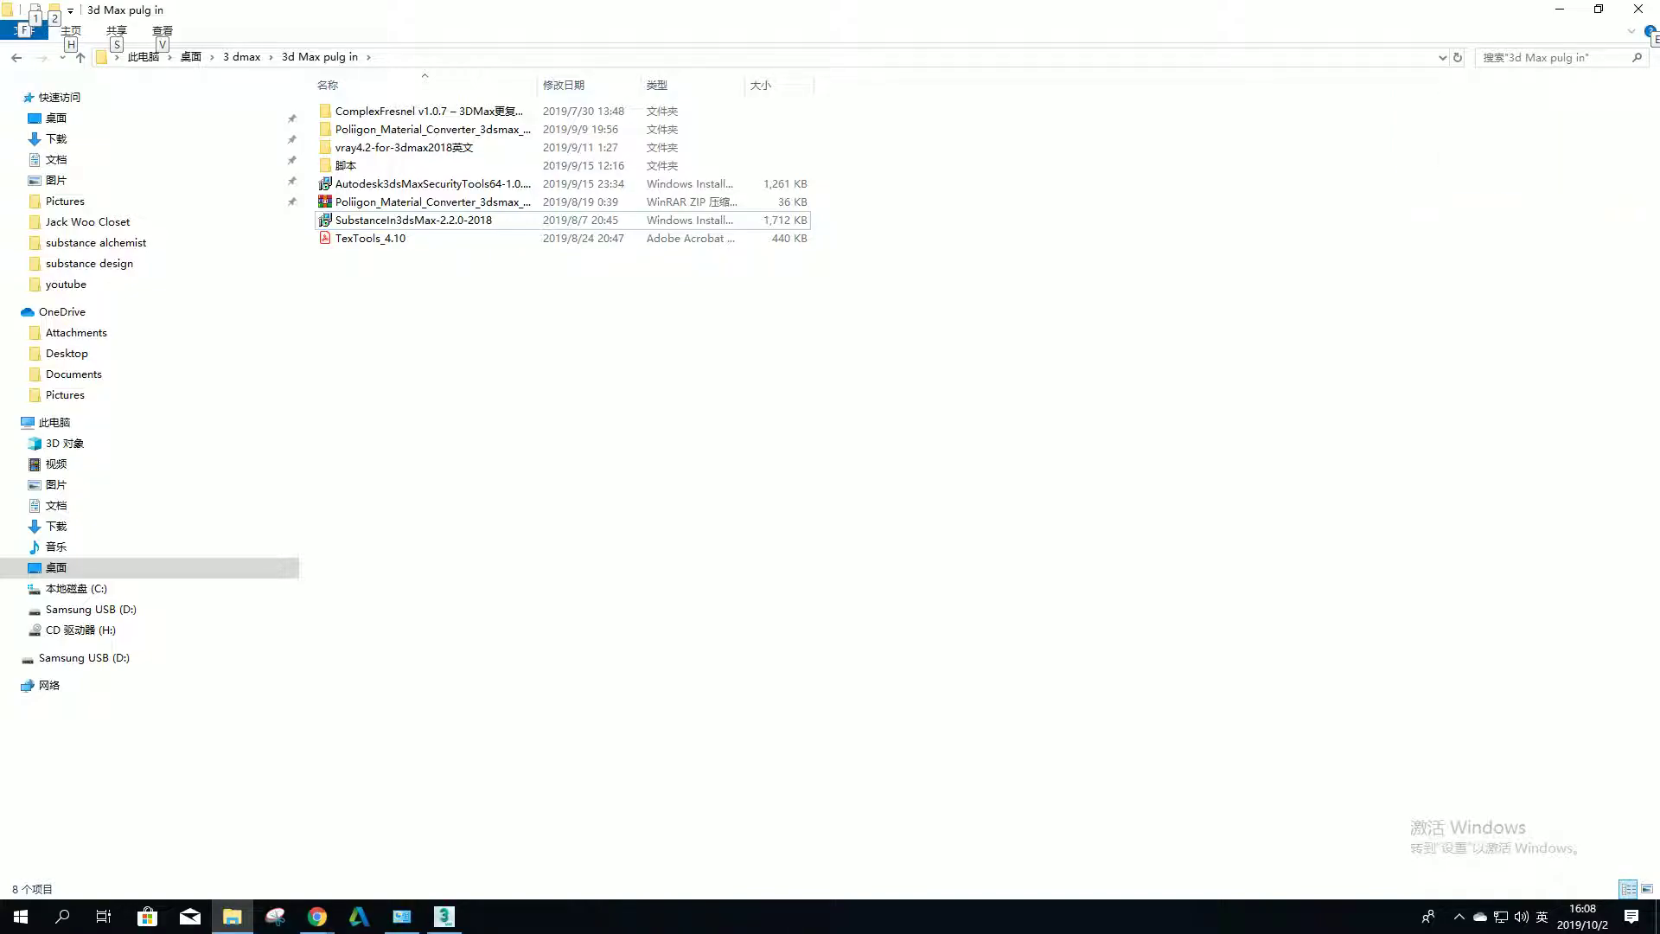
# Step: Select the SubstanceIn3dsMax-2.2.0-2018 installer in the plug-in folder, then return to 3ds Max
pyautogui.press('Down')
pyautogui.press('Up')
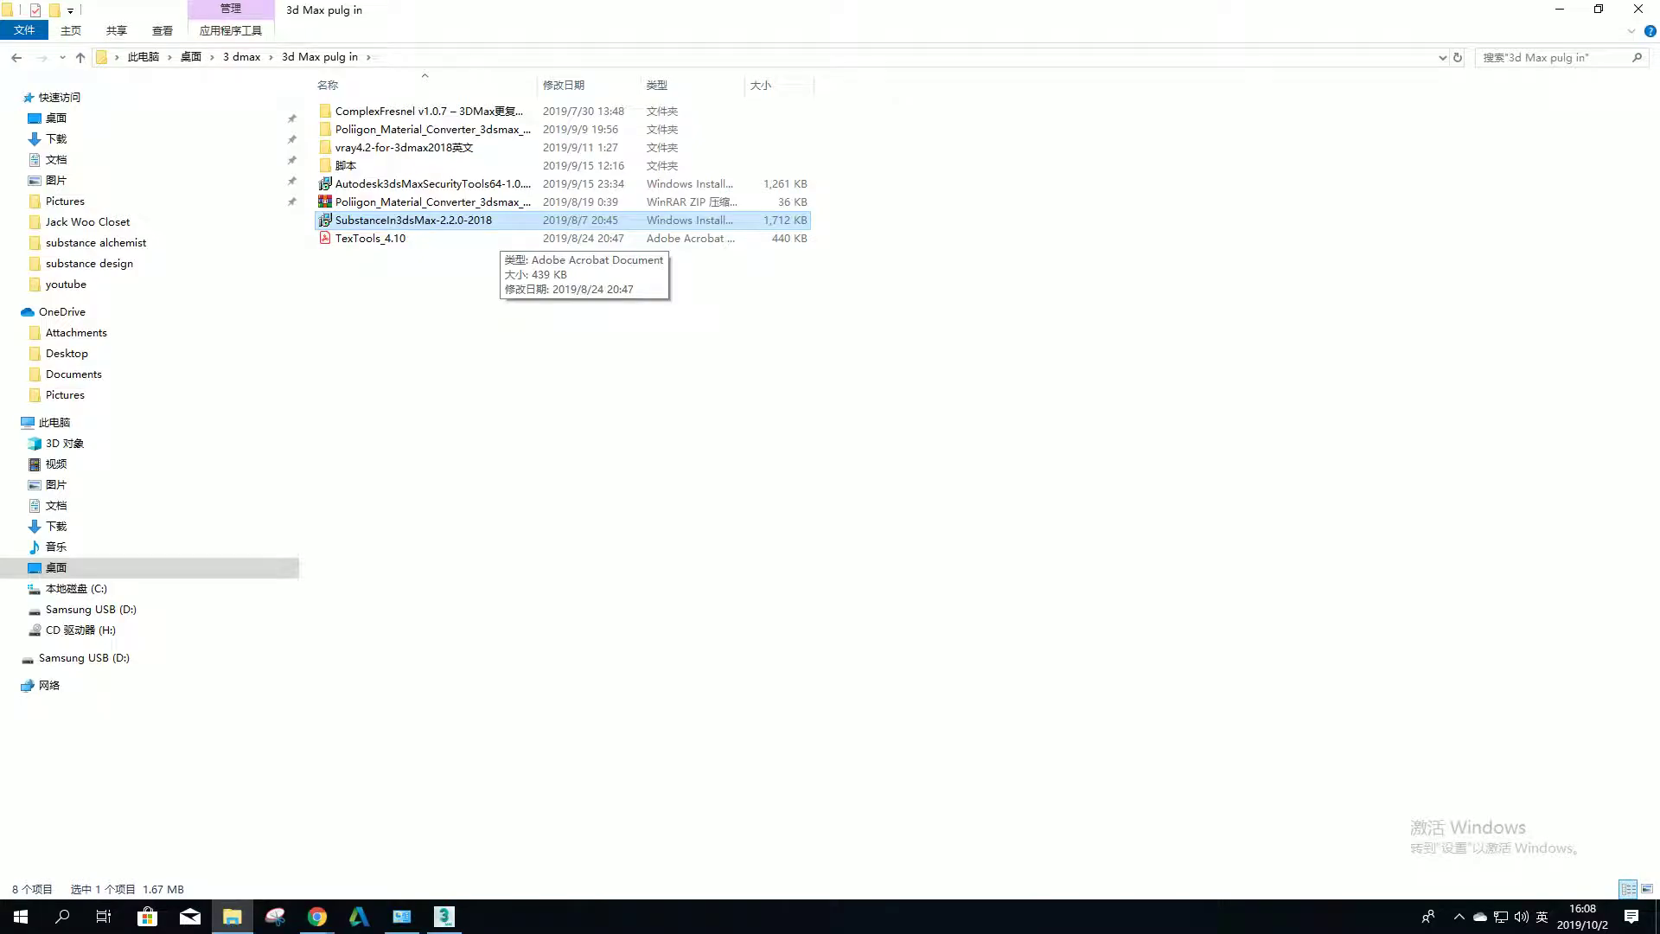
pyautogui.click(484, 259)
pyautogui.click(415, 220)
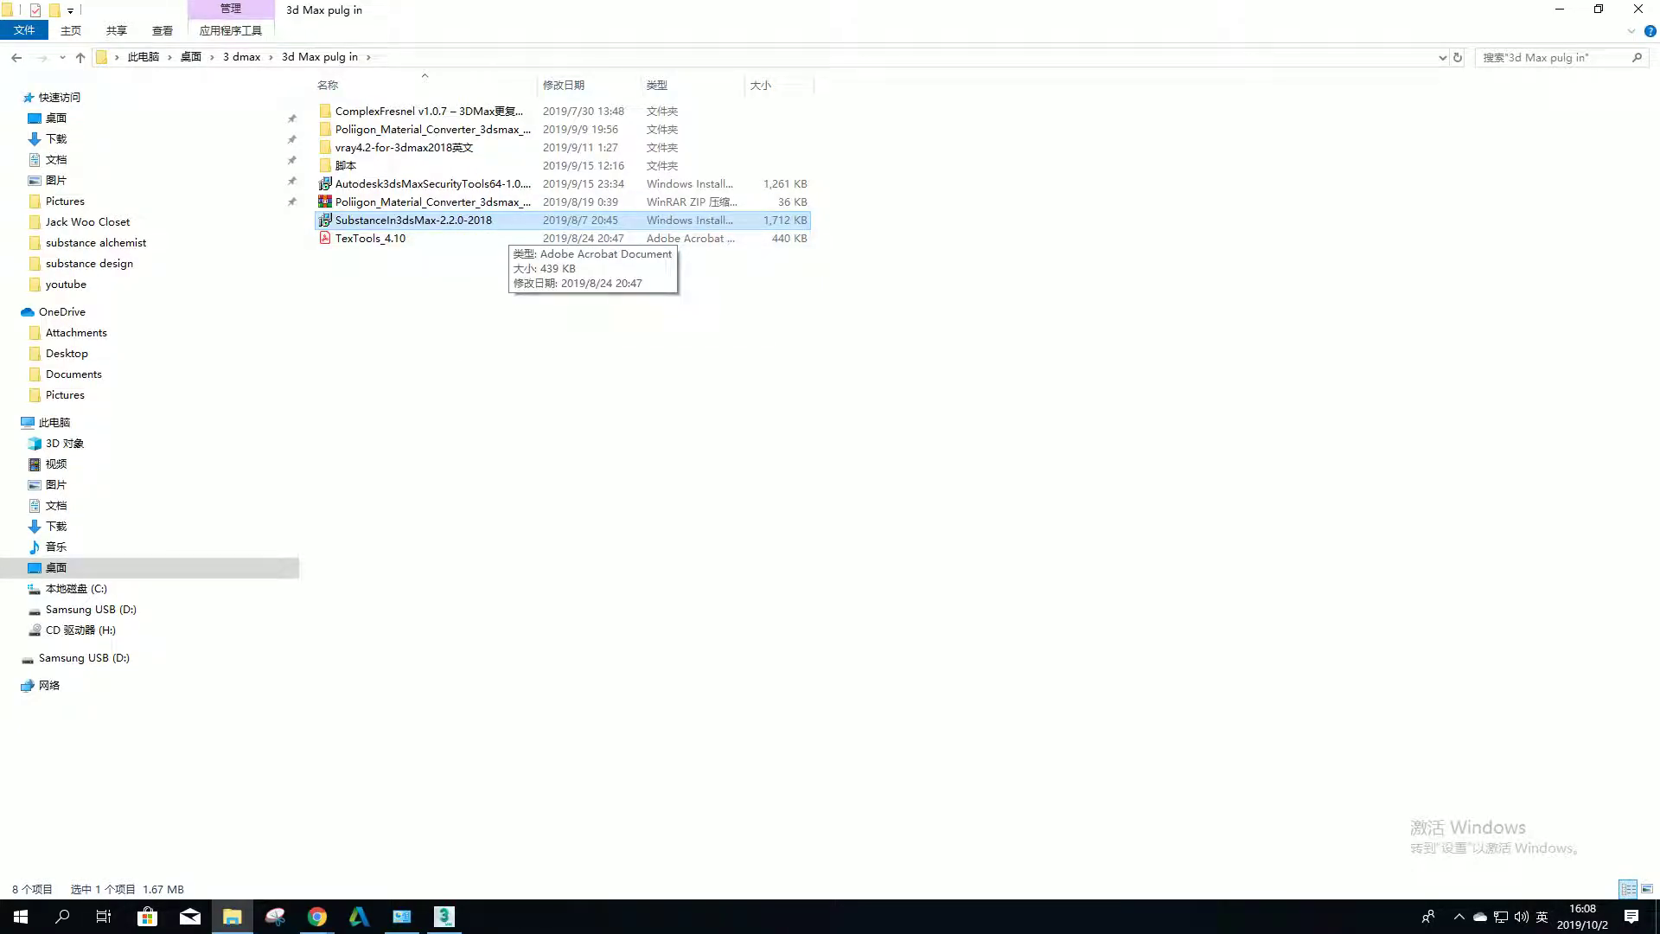
pyautogui.hotkey('alt', 'Tab')
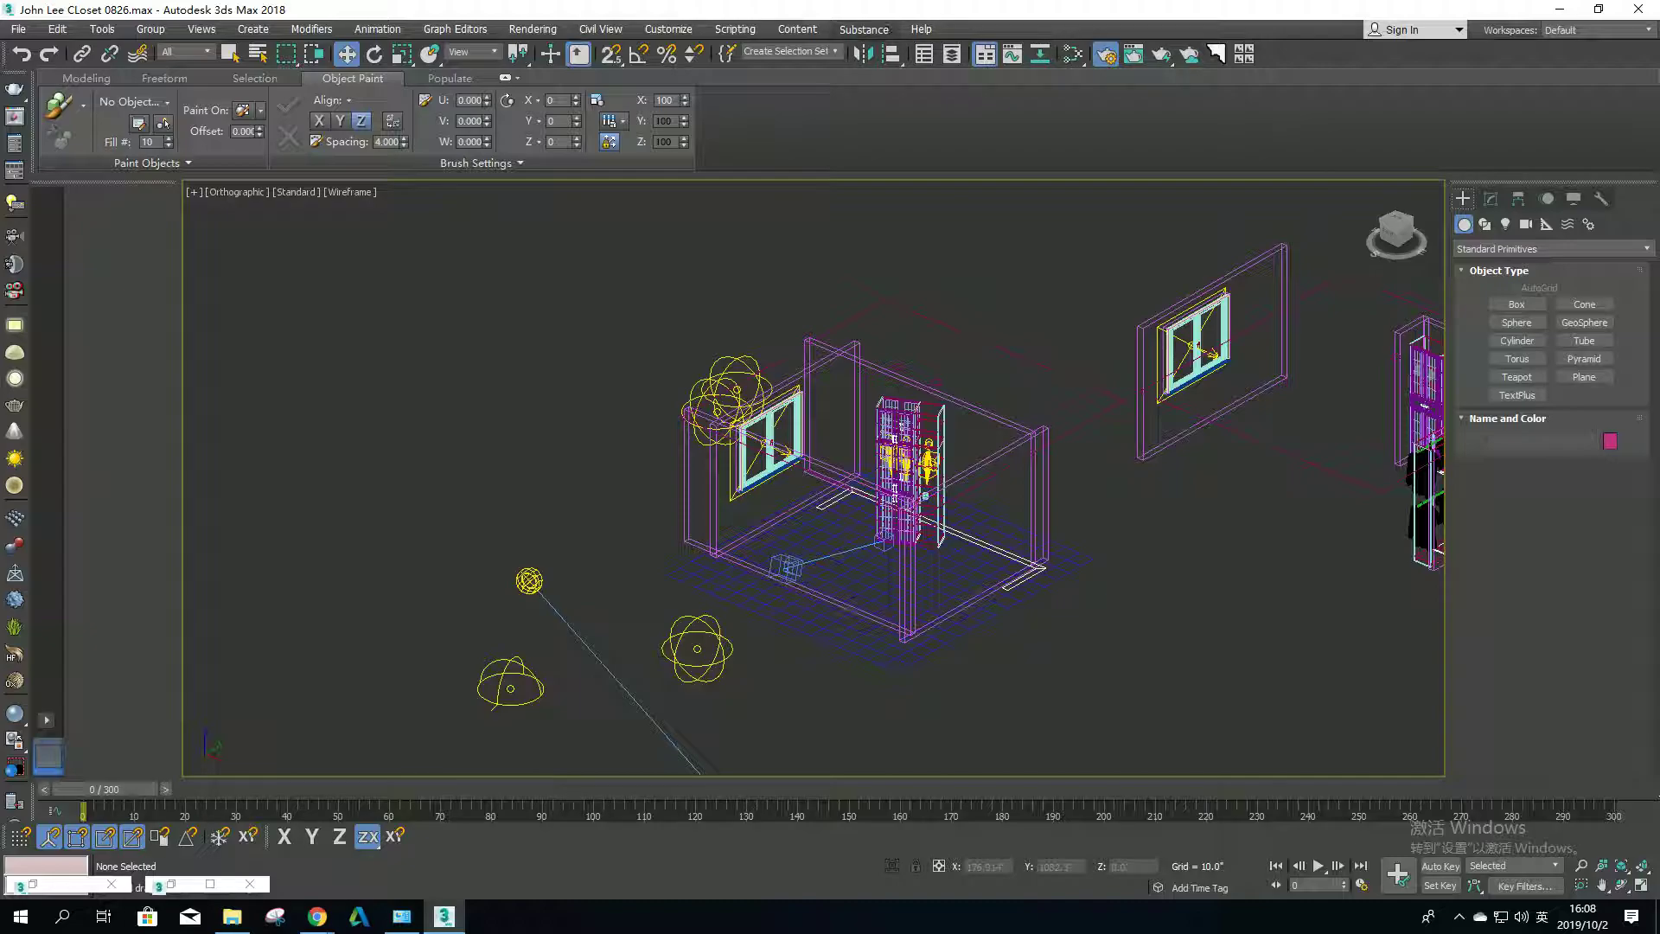
pyautogui.click(864, 30)
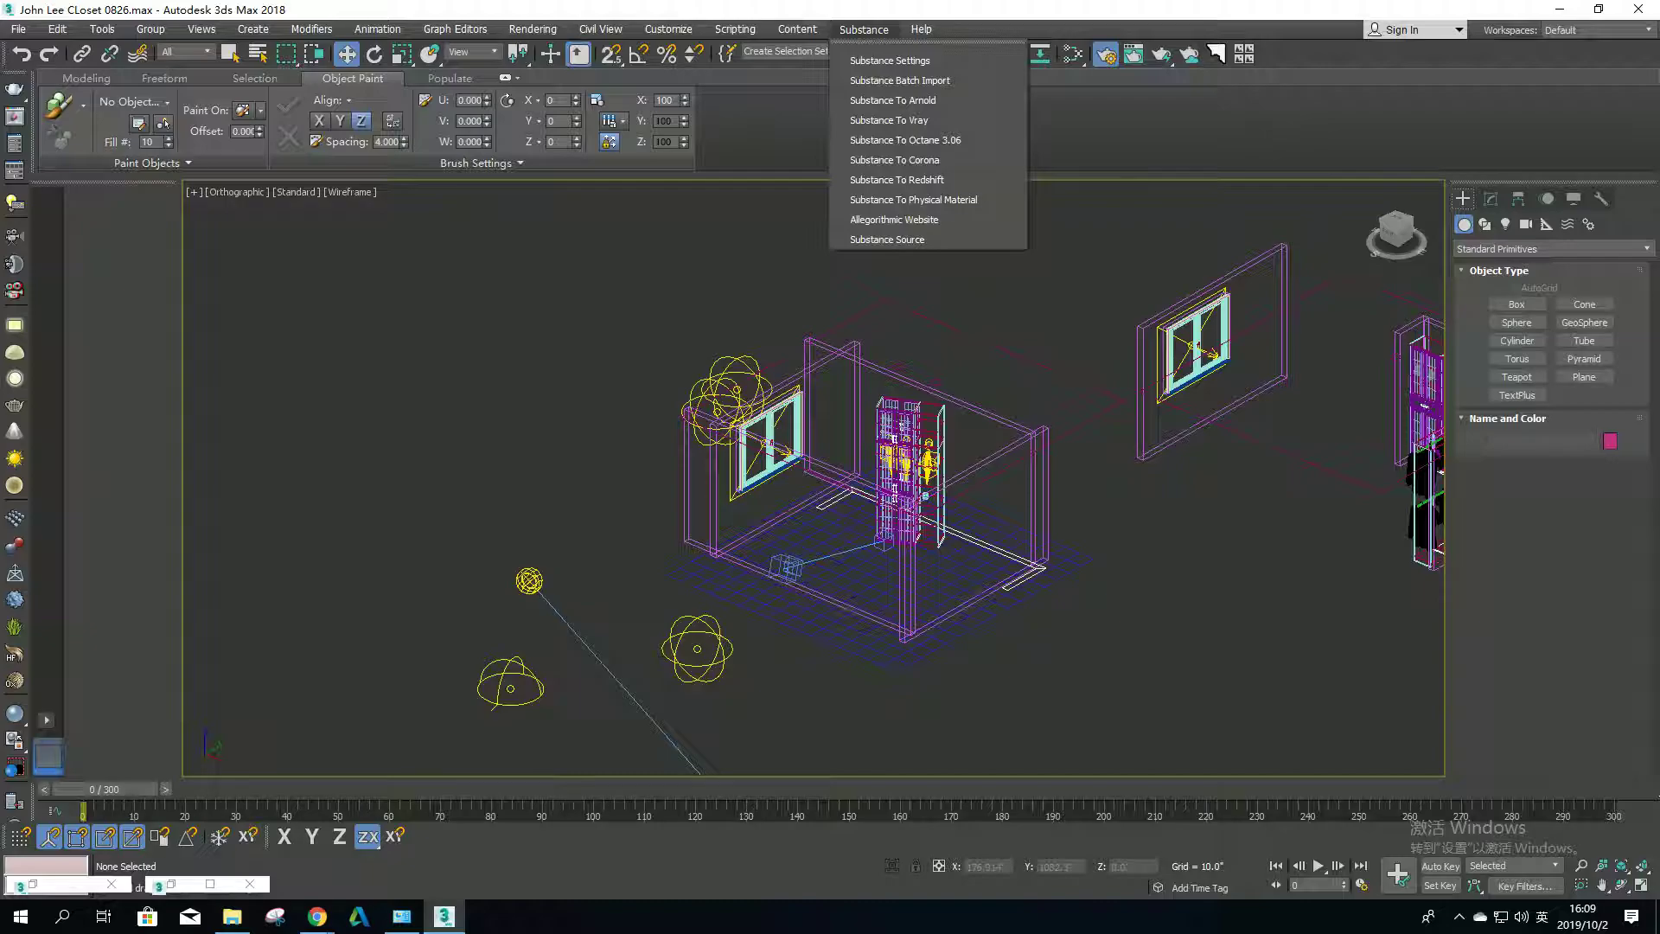
pyautogui.press('Escape')
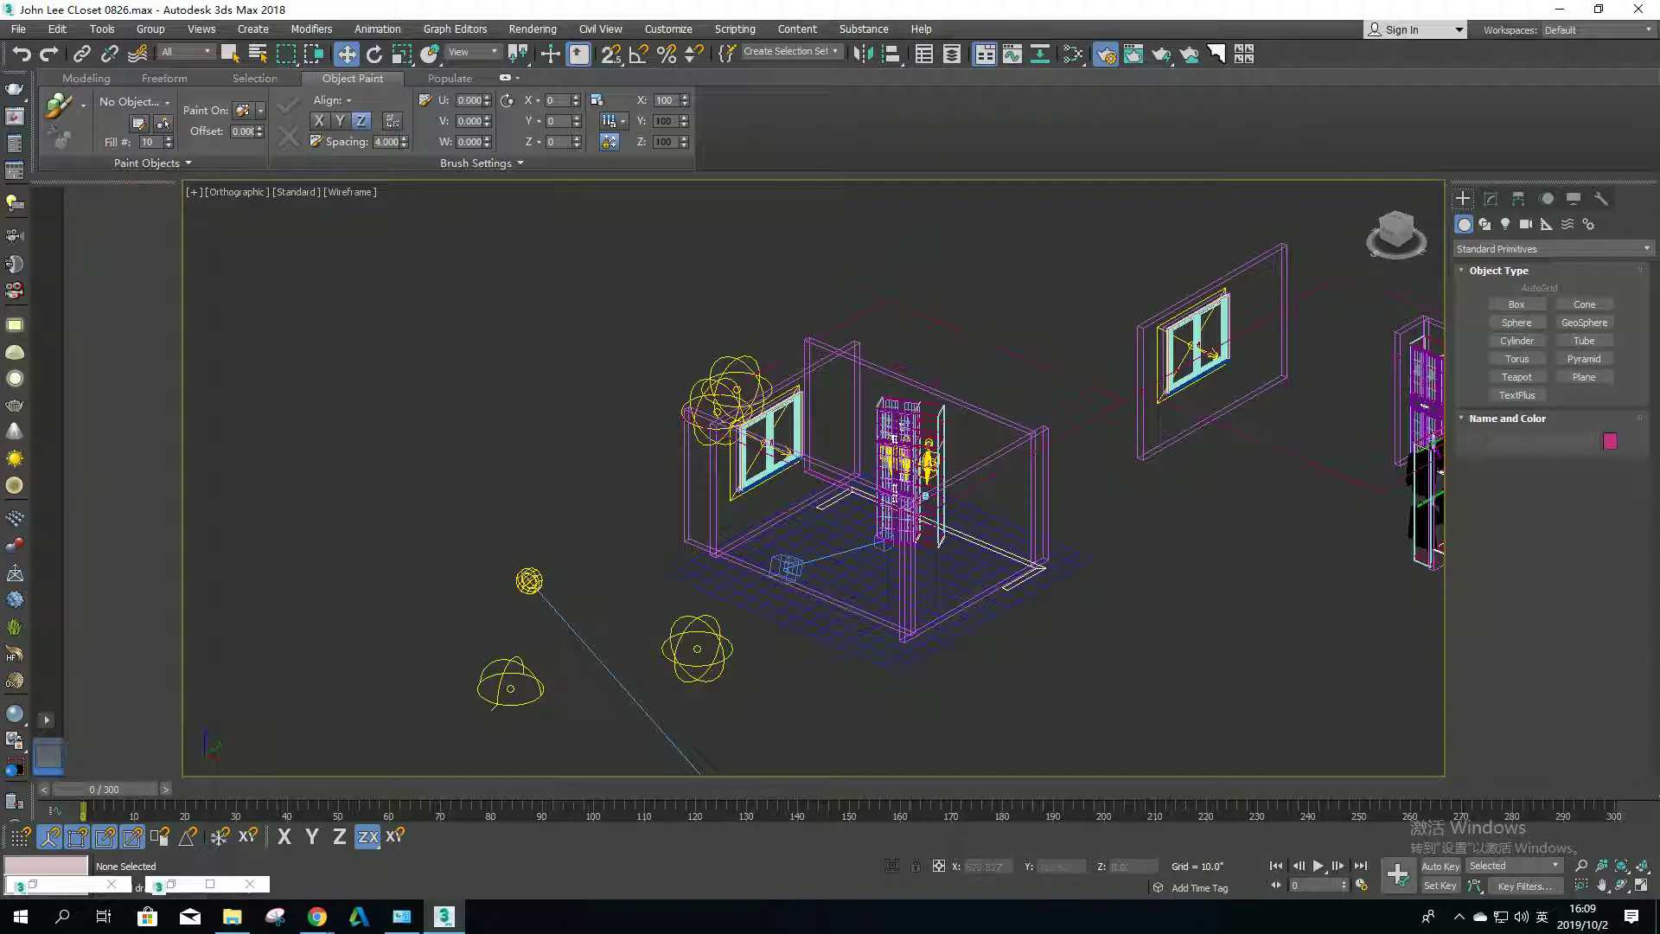
pyautogui.scroll(-4, 941, 588)
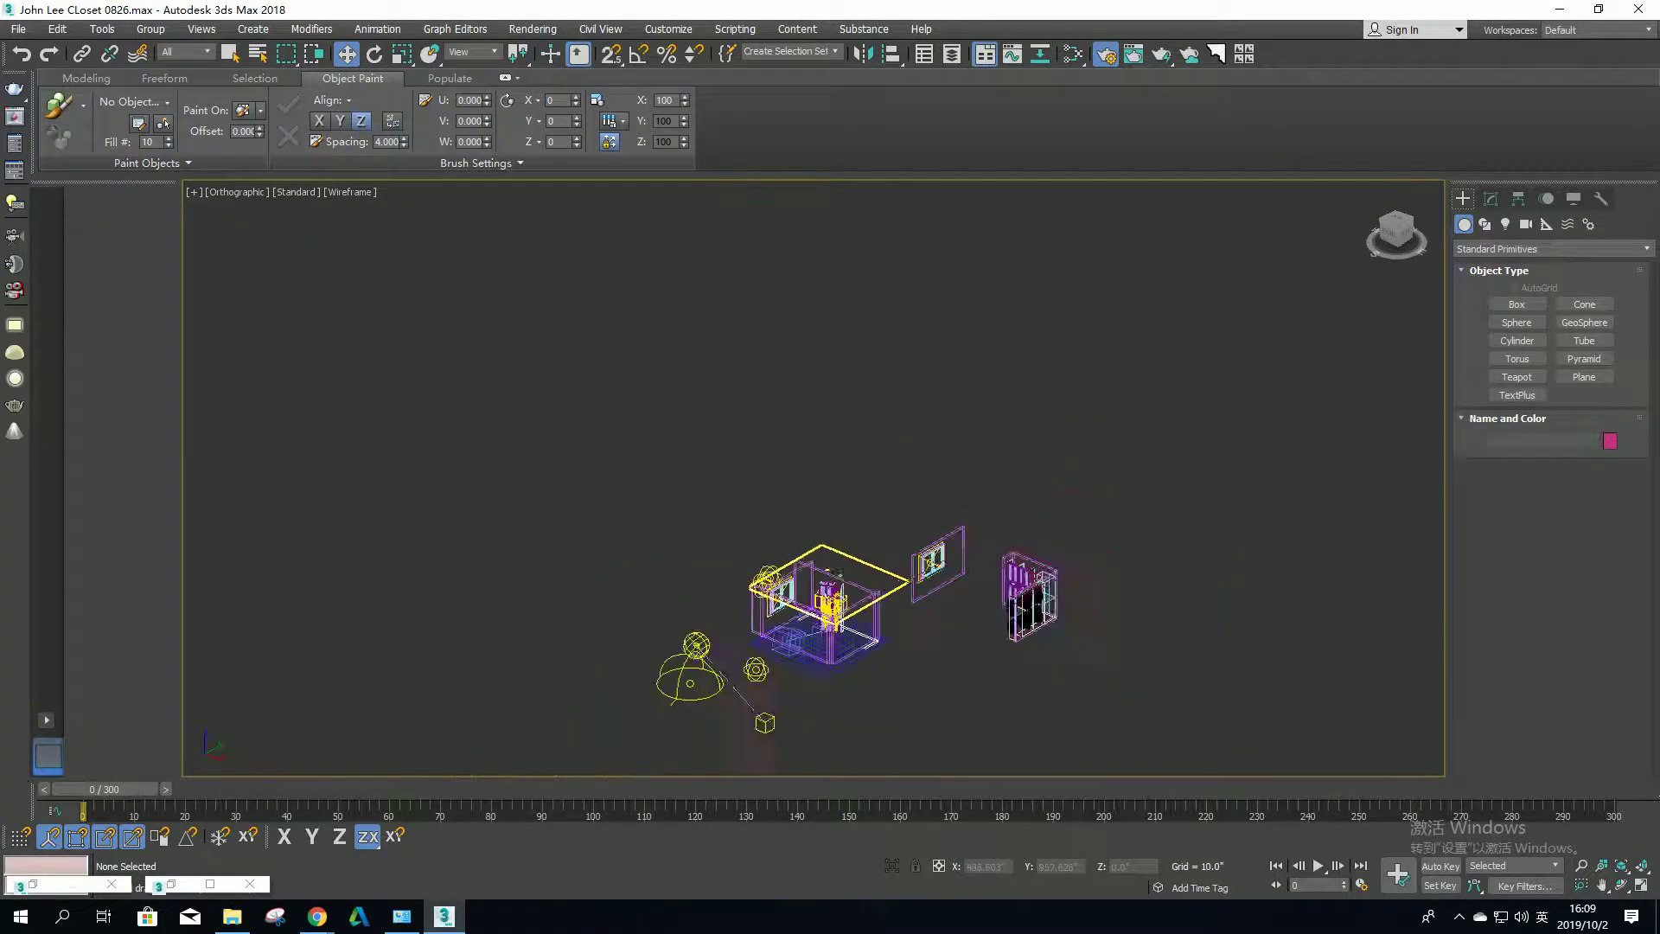
pyautogui.scroll(4, 981, 701)
pyautogui.scroll(3, 832, 459)
pyautogui.scroll(-4, 974, 654)
pyautogui.scroll(4, 865, 519)
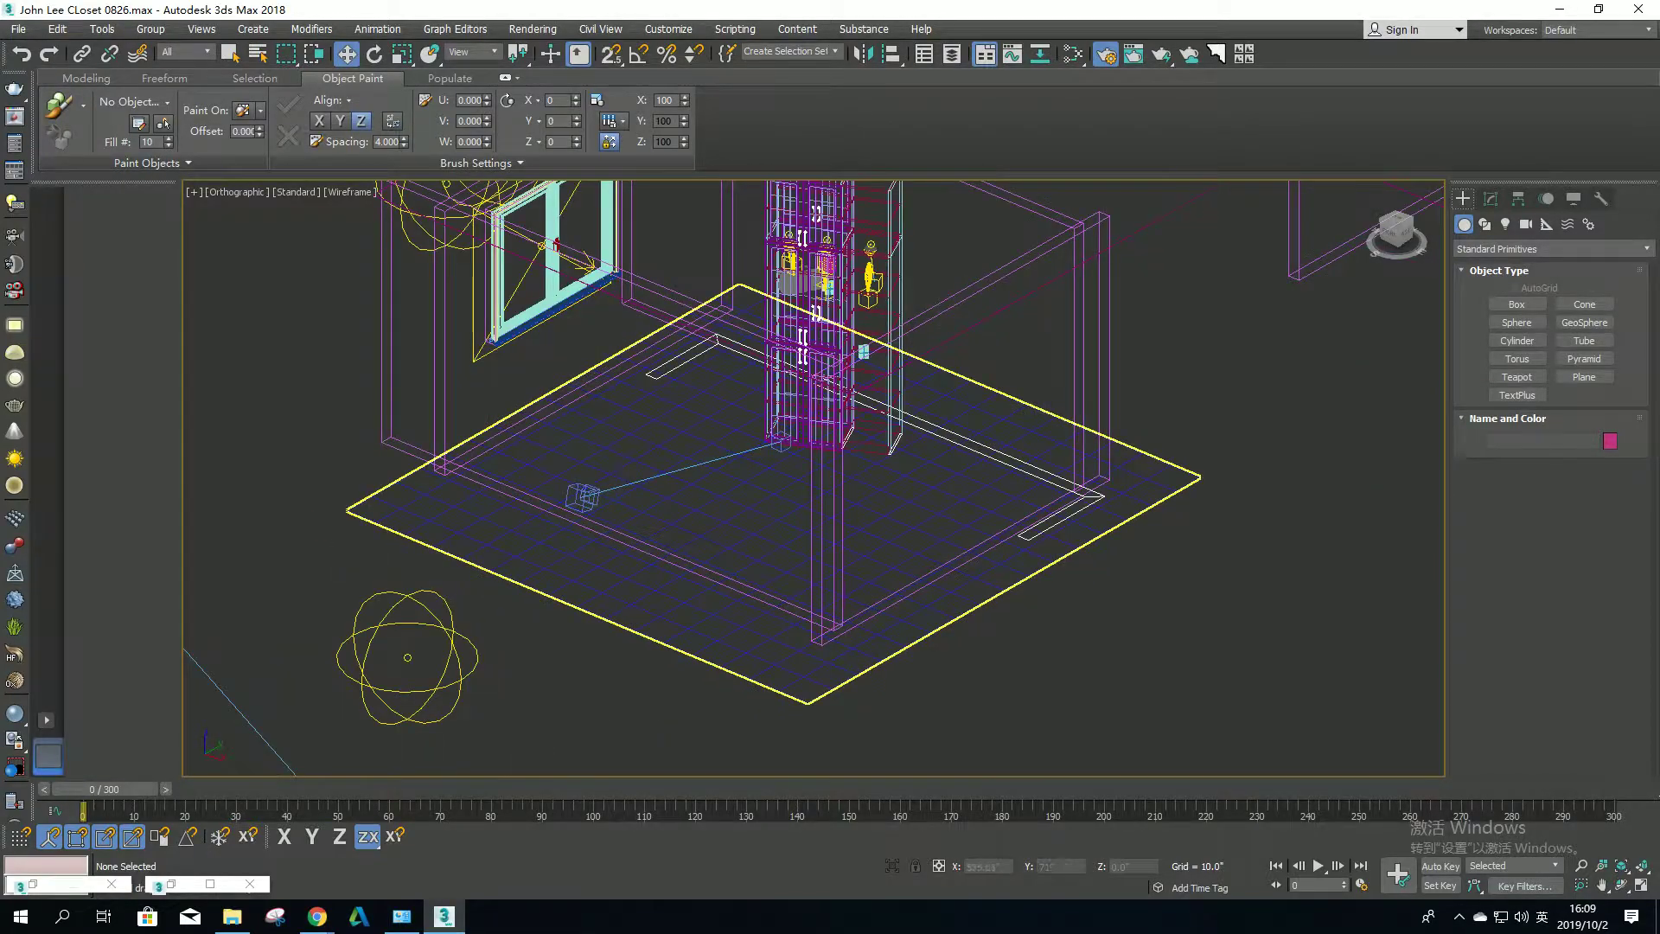
pyautogui.scroll(-3, 951, 563)
pyautogui.keyDown('alt'); pyautogui.moveTo(951, 484); pyautogui.dragTo(864, 562, button='middle'); pyautogui.keyUp('alt')
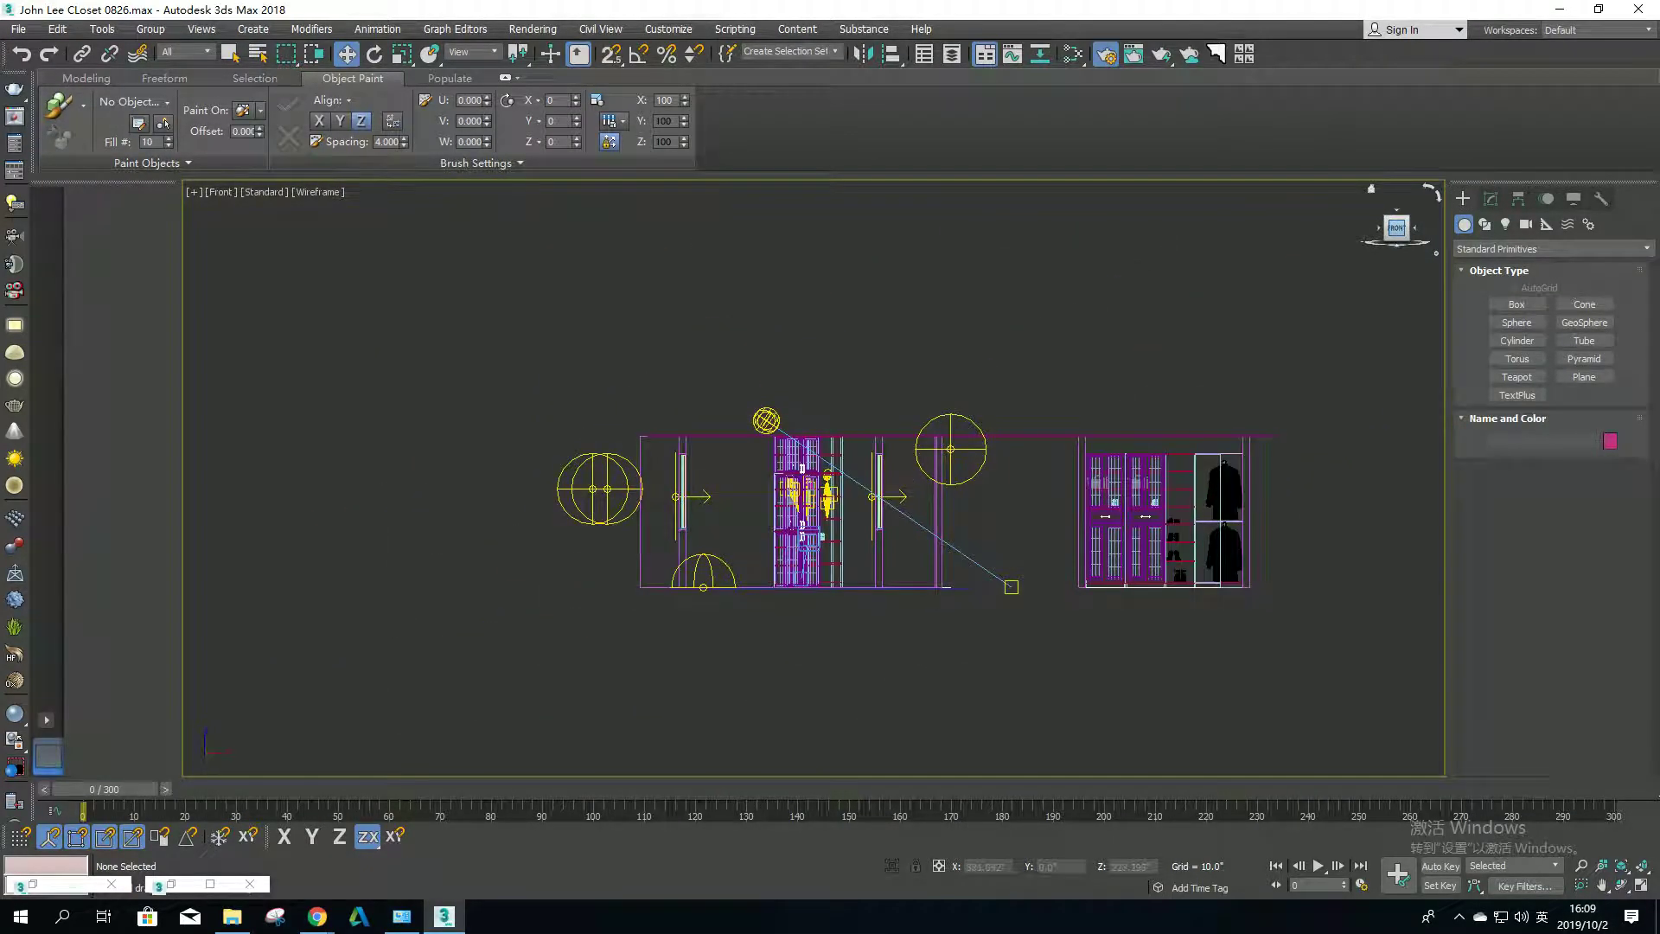
pyautogui.keyDown('alt'); pyautogui.moveTo(813, 476); pyautogui.dragTo(831, 450, button='middle'); pyautogui.keyUp('alt')
pyautogui.scroll(4, 813, 476)
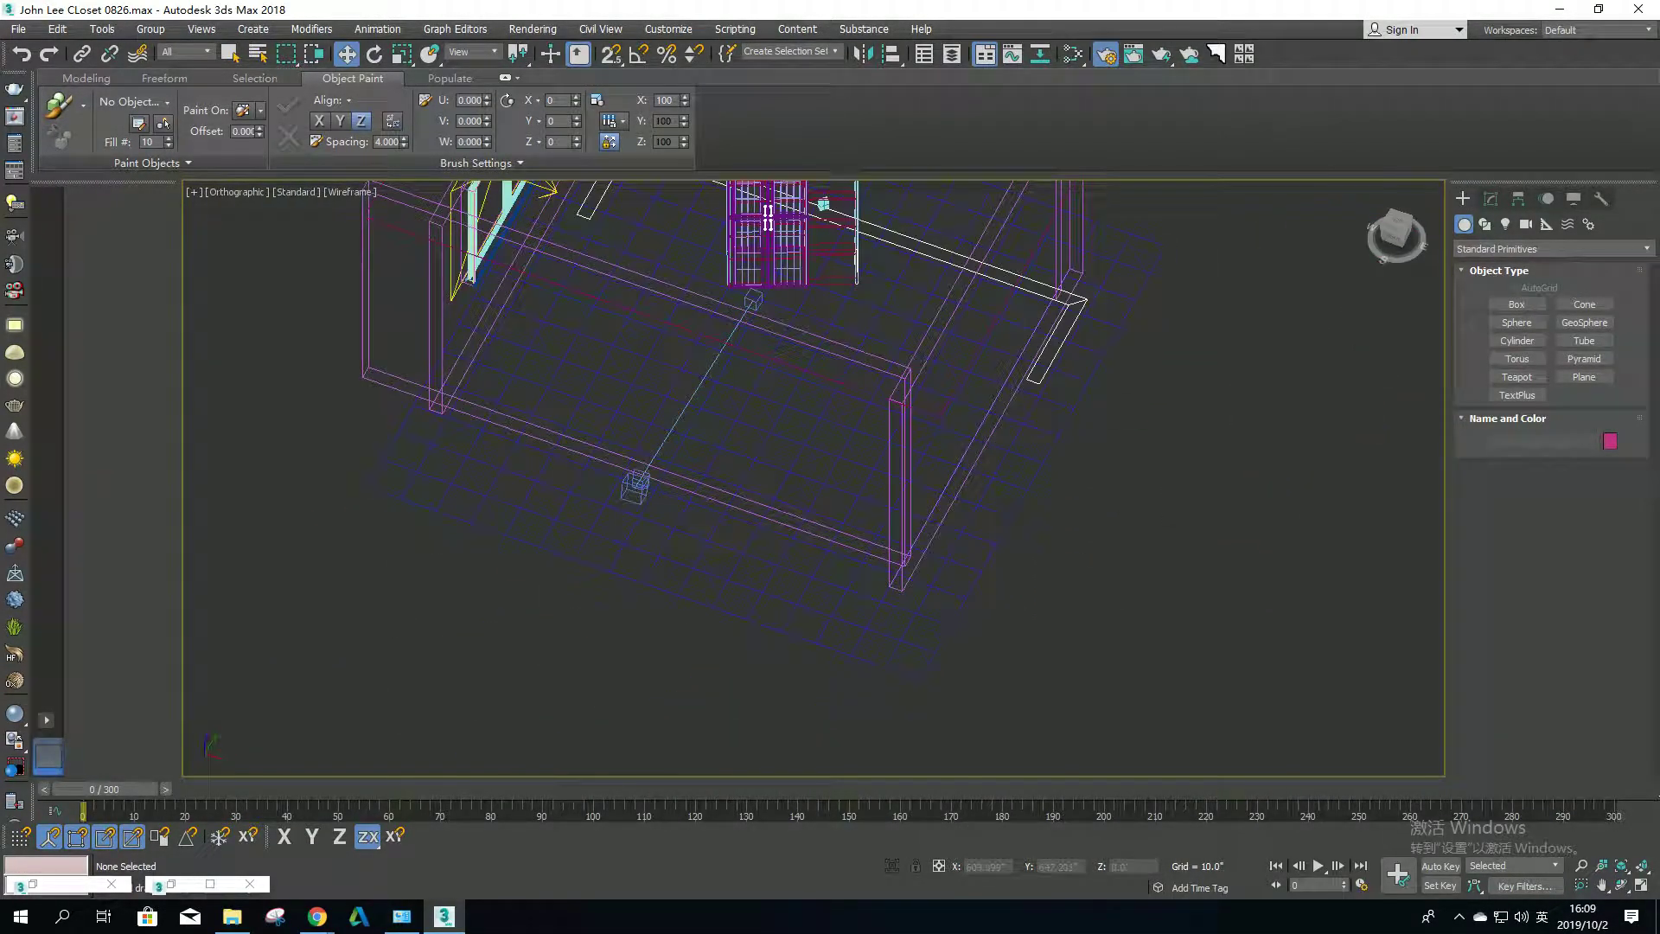
pyautogui.scroll(-4, 813, 476)
pyautogui.scroll(4, 943, 449)
pyautogui.scroll(-3, 943, 450)
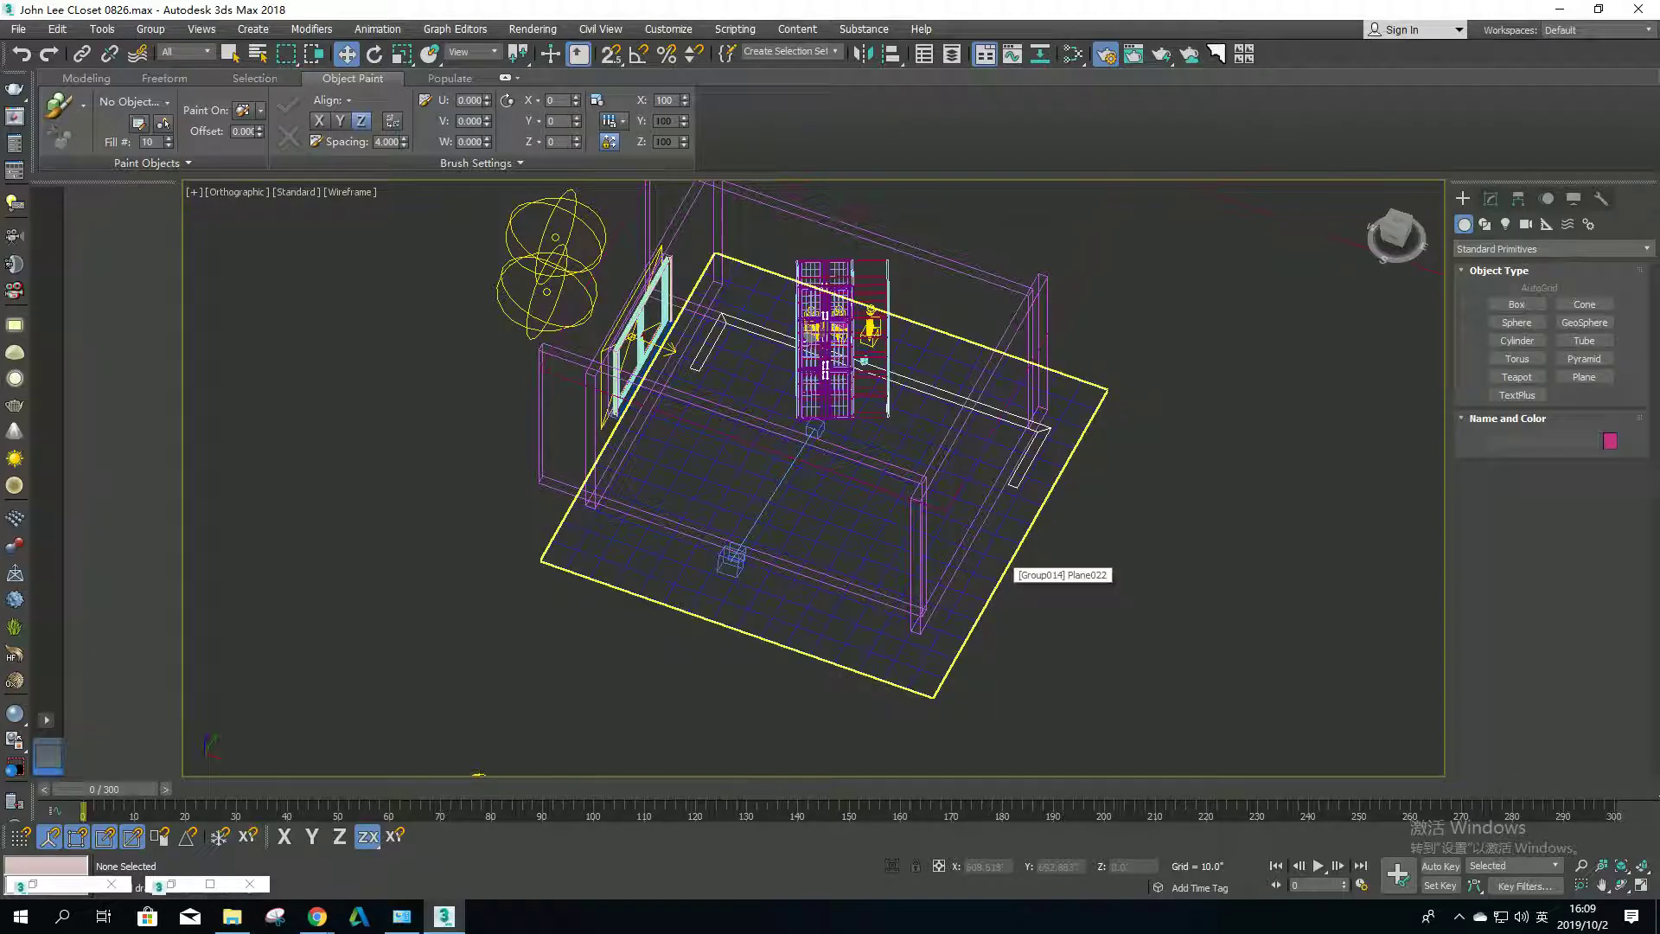
pyautogui.click(1007, 562)
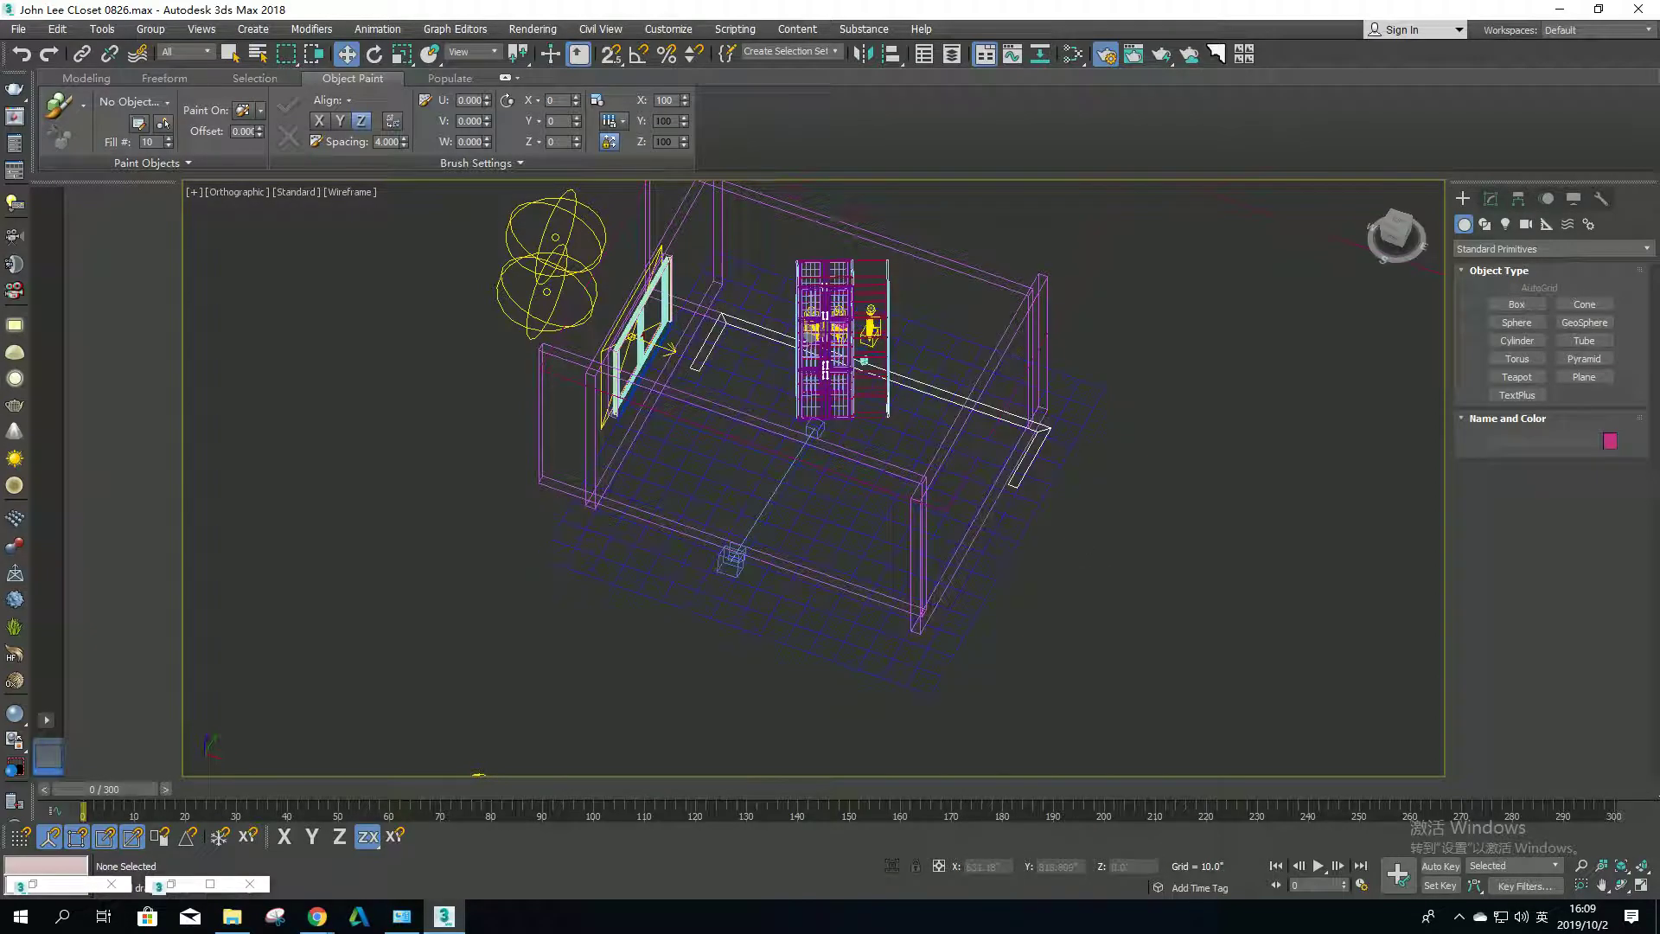
pyautogui.click(1073, 54)
# Step: In the Slate Material Editor, search 'sub' and drag a Substance2 map into the floor graph
pyautogui.click(1075, 108)
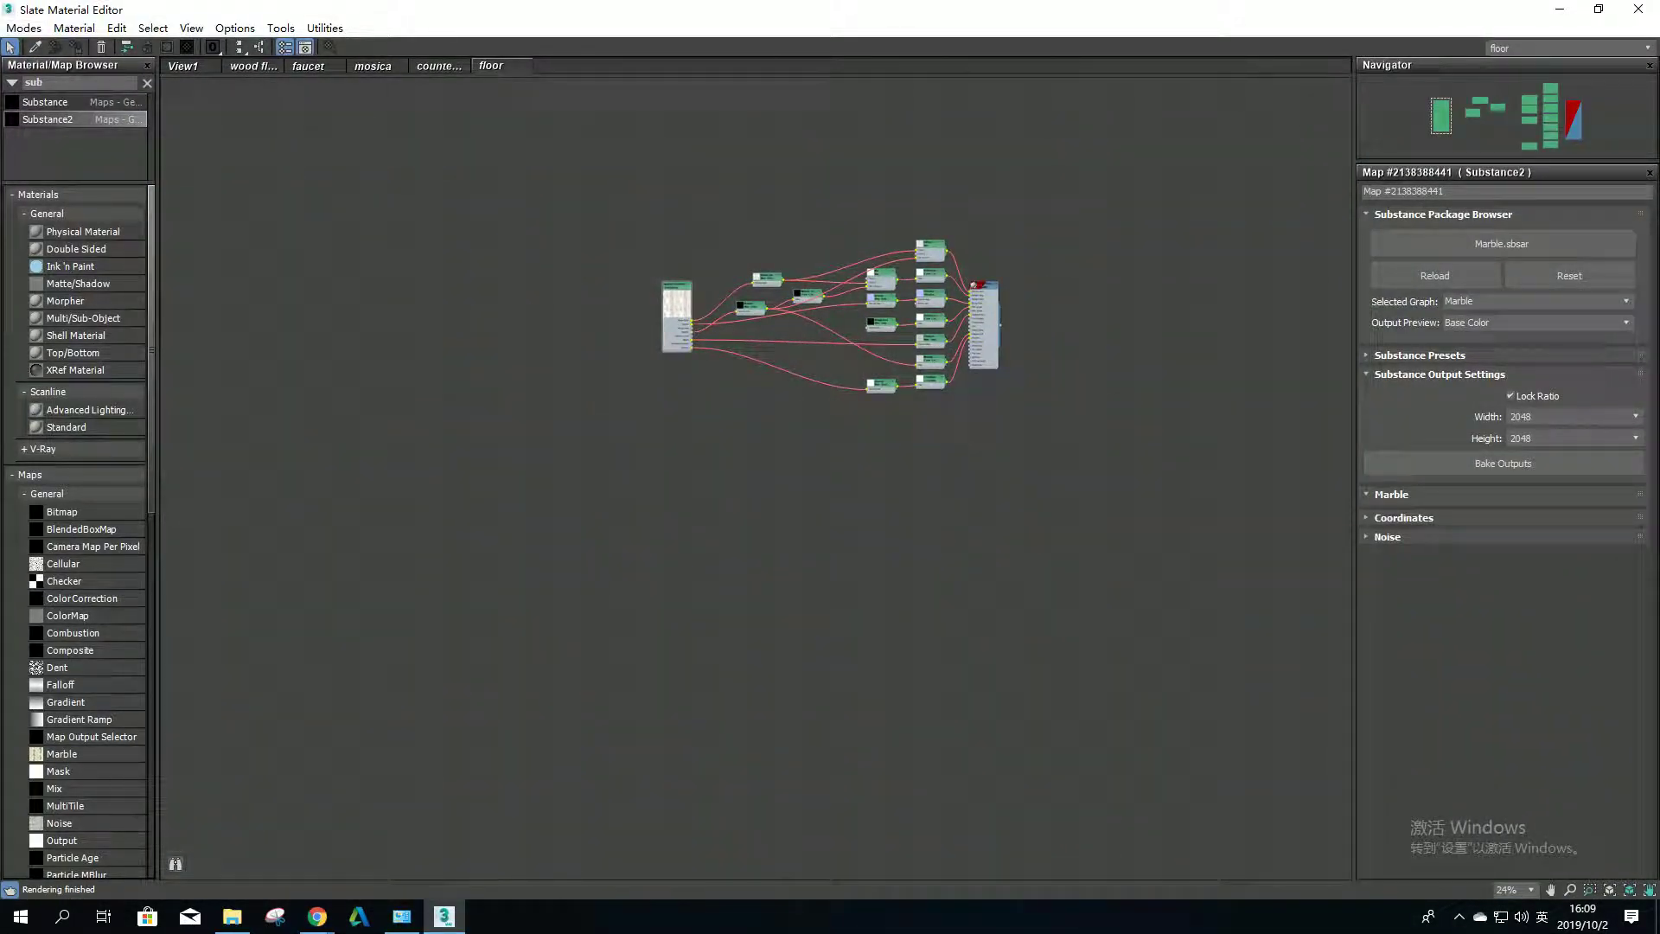
pyautogui.doubleClick(34, 82)
pyautogui.press('BackSpace')
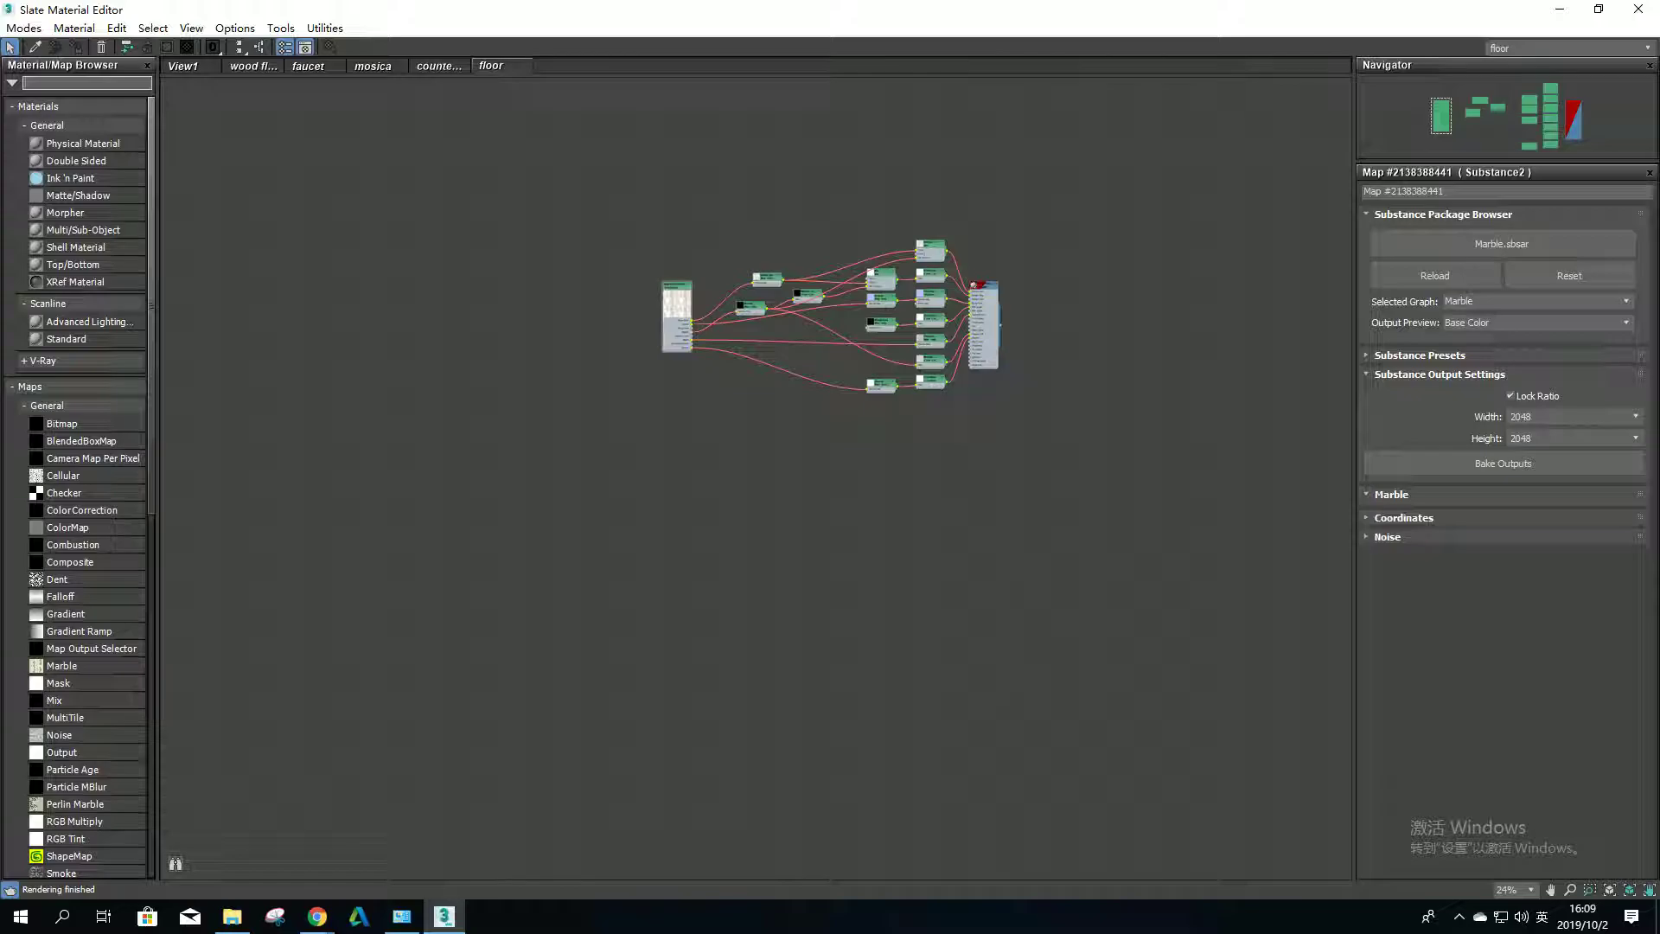
pyautogui.write('sub')
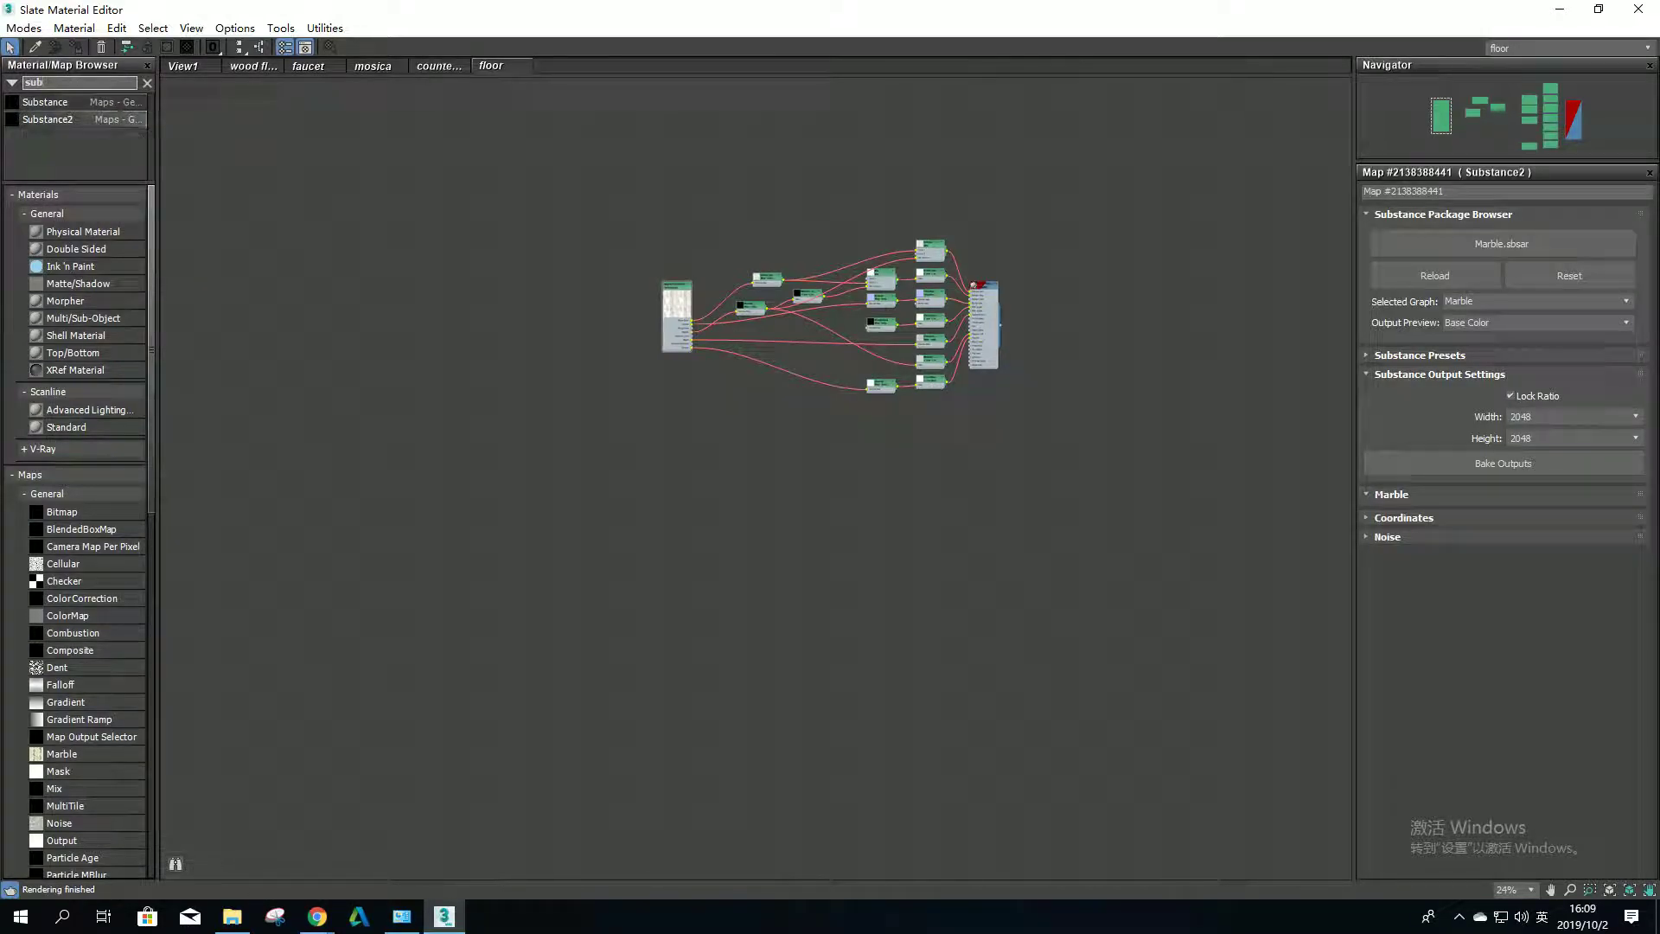
pyautogui.click(52, 120)
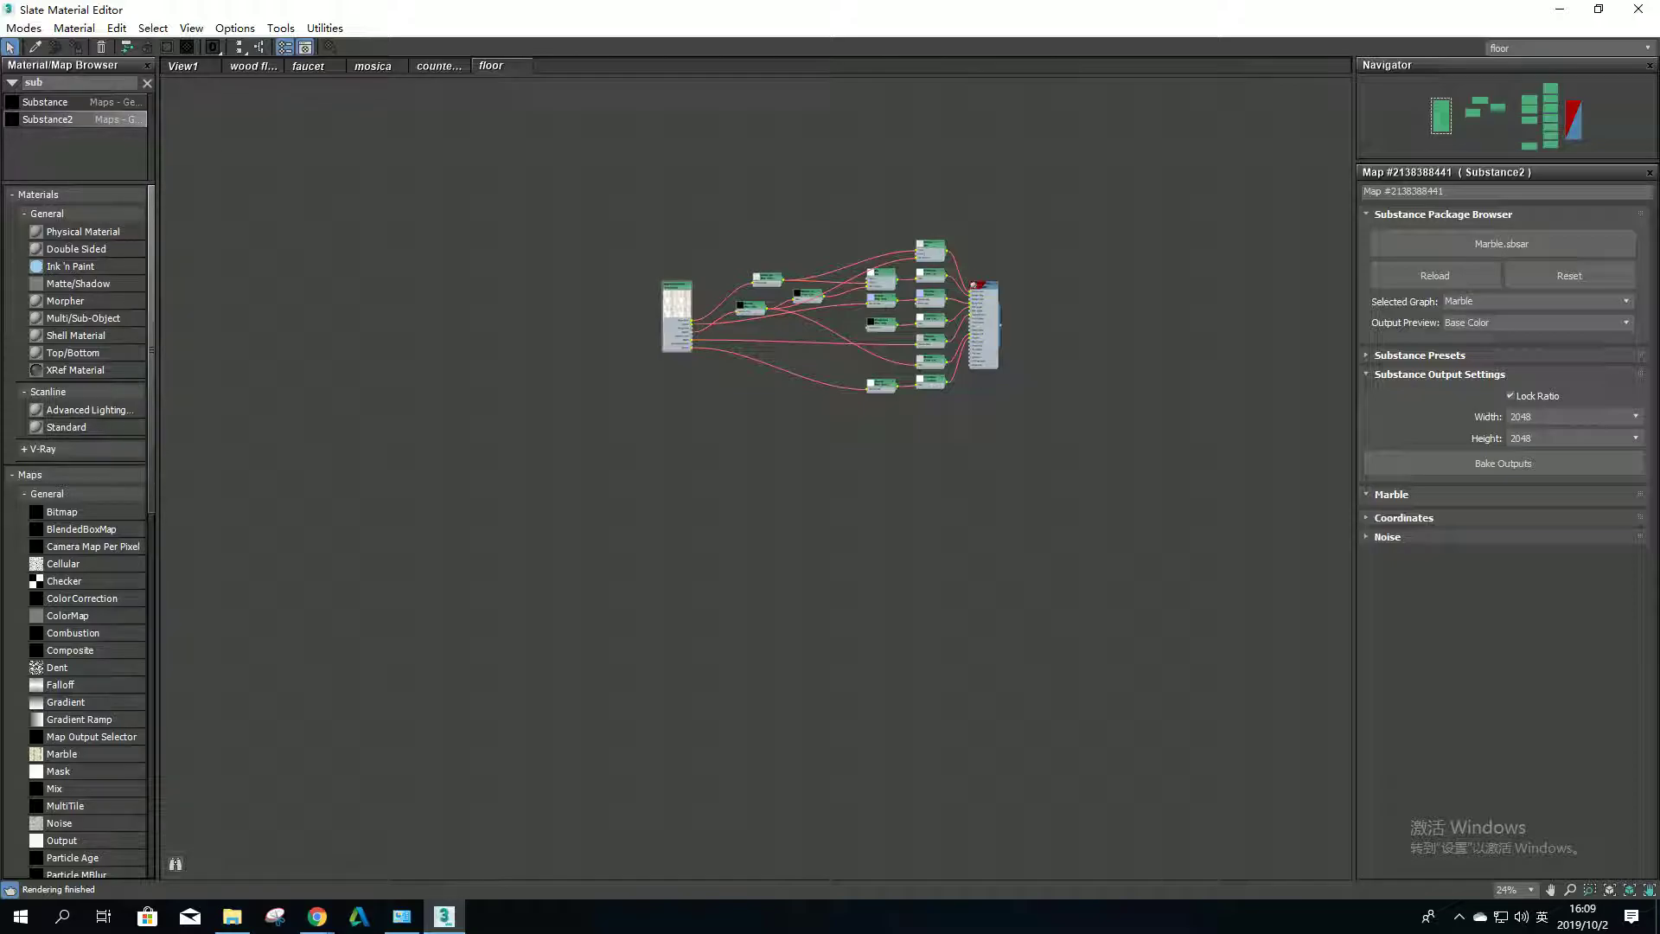
pyautogui.moveTo(52, 119); pyautogui.dragTo(497, 355)
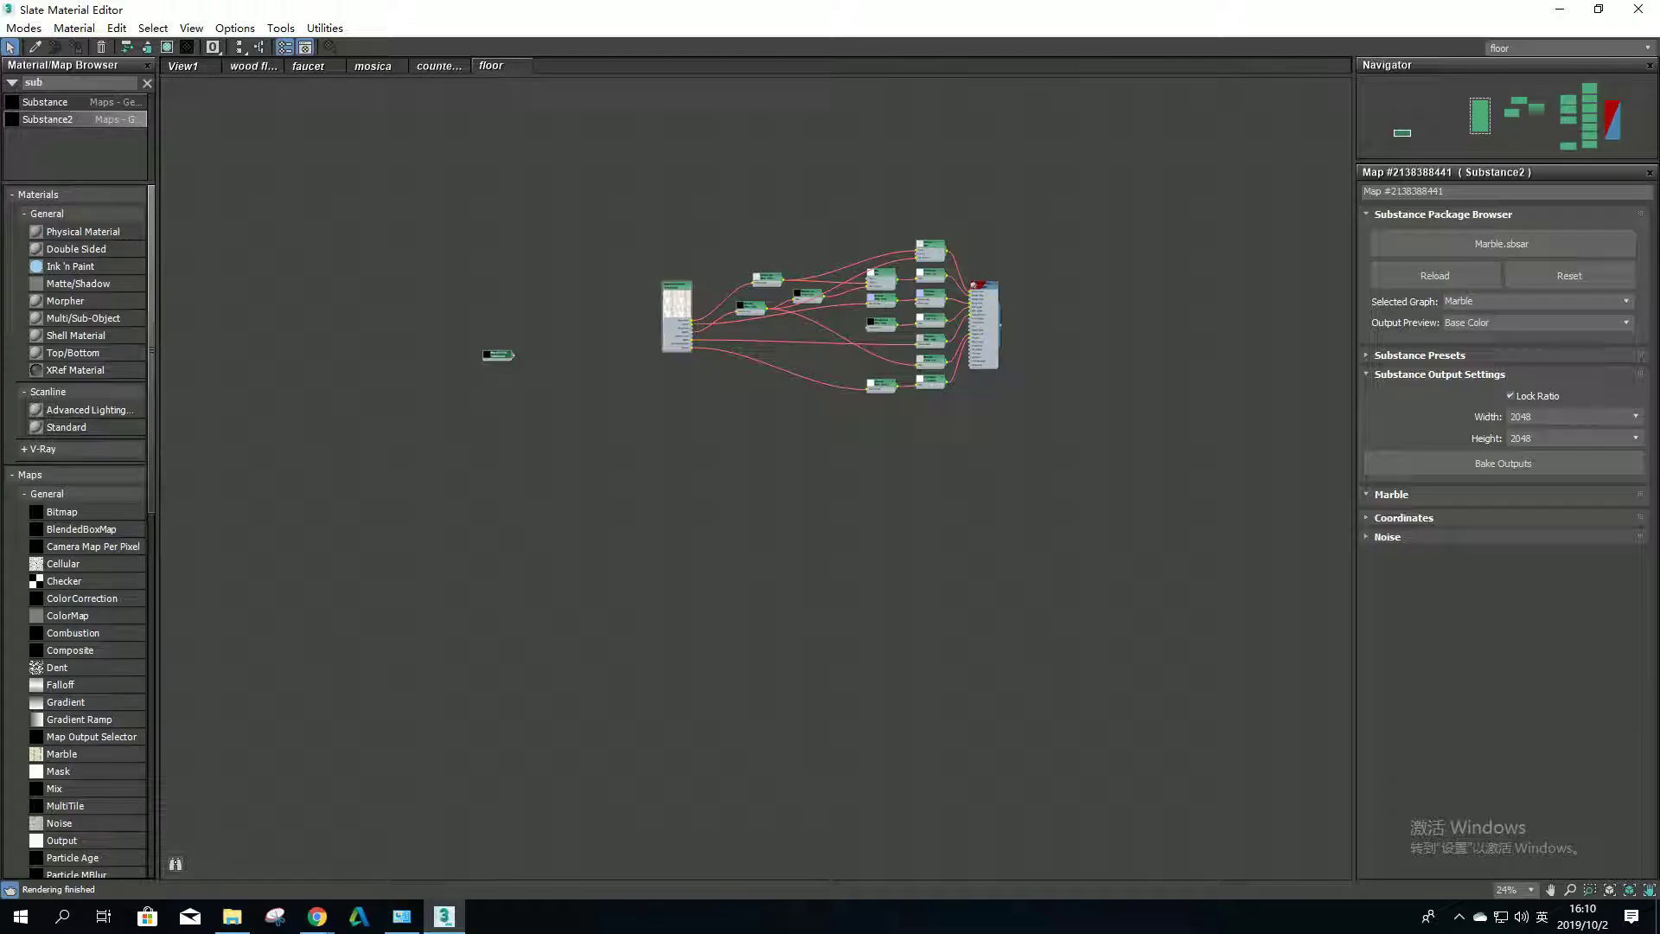
# Step: Reposition the new Substance2 node beside the Marble.sbsar network and select it
pyautogui.scroll(2, 510, 346)
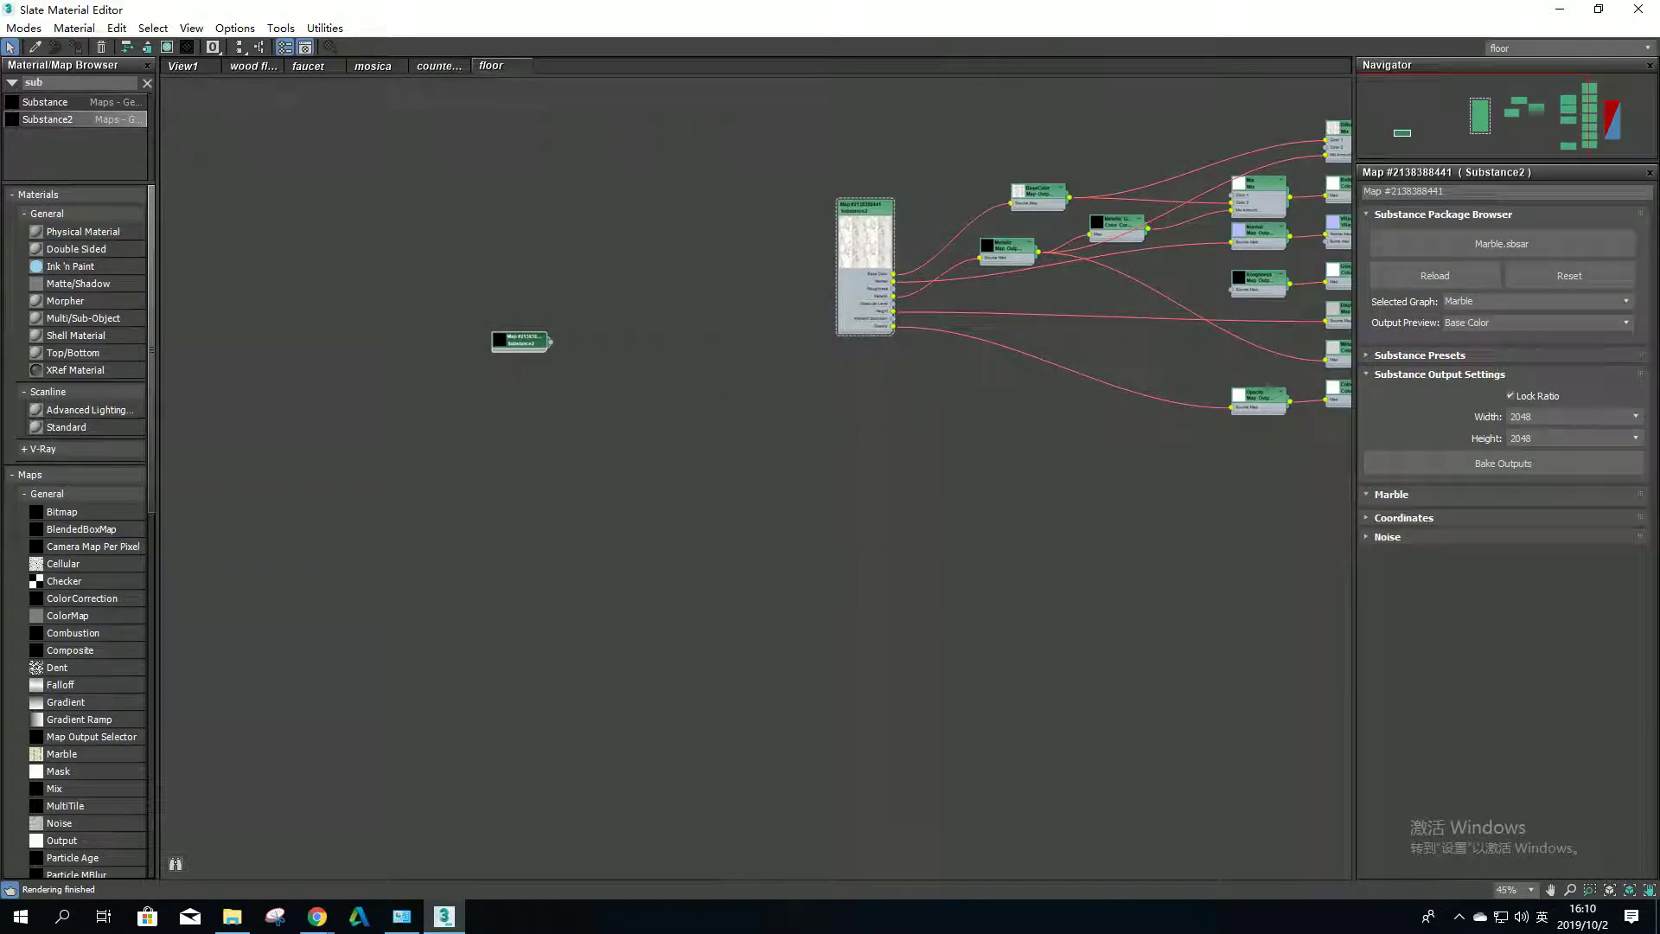
pyautogui.scroll(-1, 510, 346)
pyautogui.moveTo(512, 344)
pyautogui.mouseDown()
pyautogui.moveTo(664, 410)
pyautogui.moveTo(731, 406)
pyautogui.mouseUp()
pyautogui.scroll(2, 614, 420)
pyautogui.scroll(1, 692, 405)
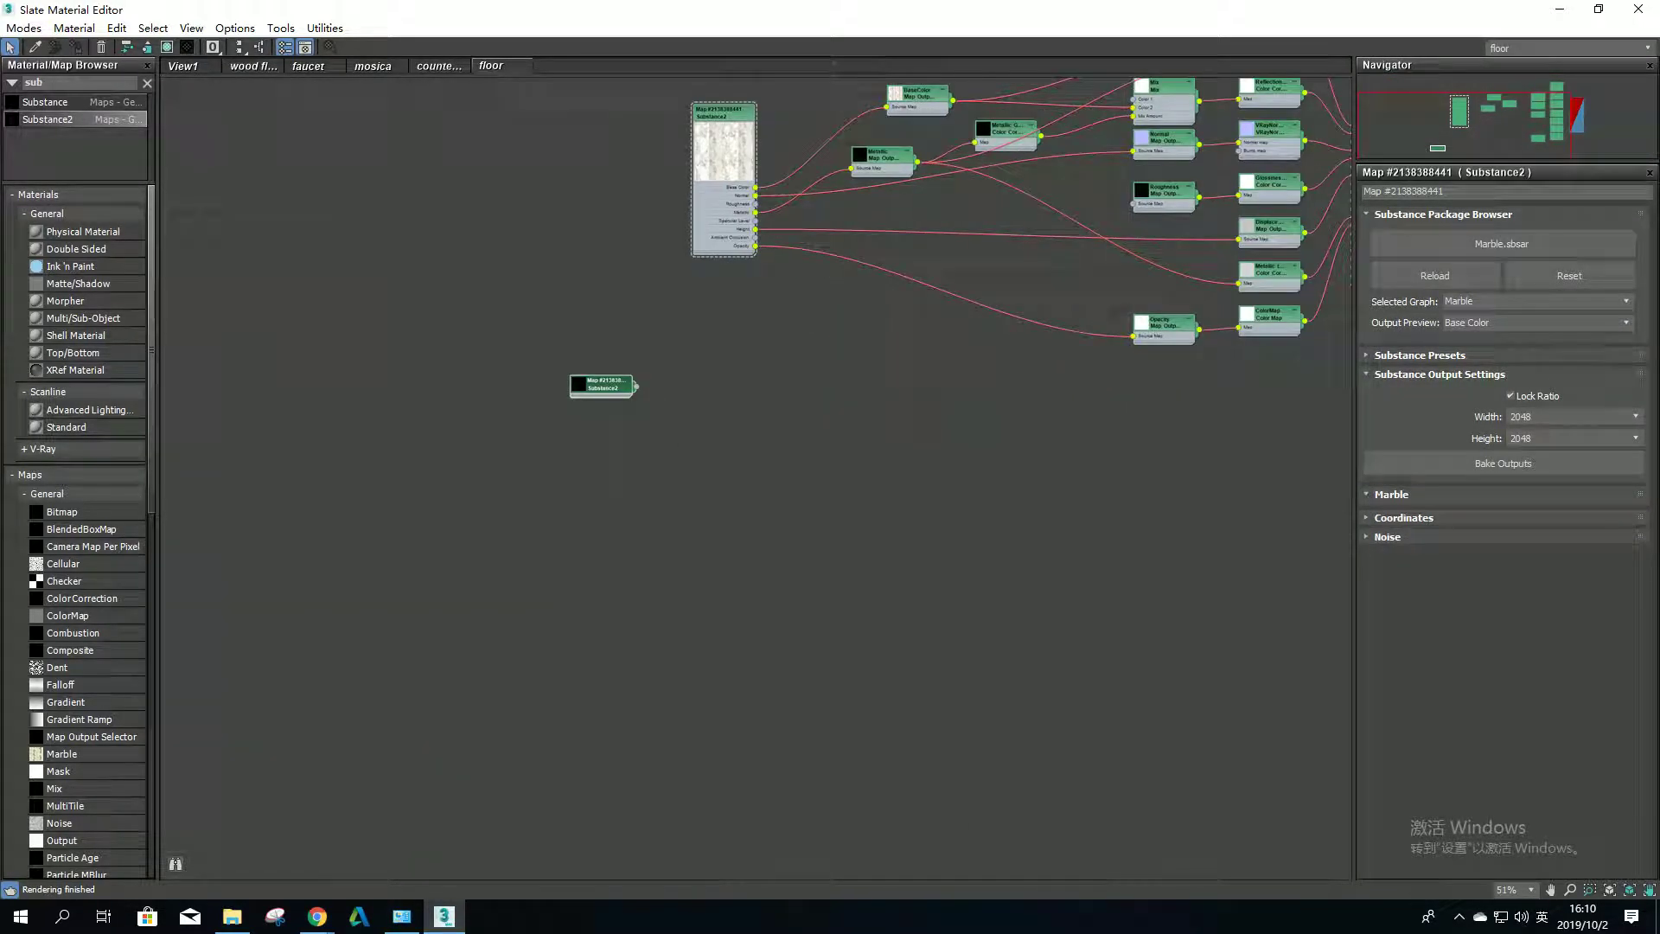
pyautogui.click(730, 405)
pyautogui.scroll(1, 1042, 389)
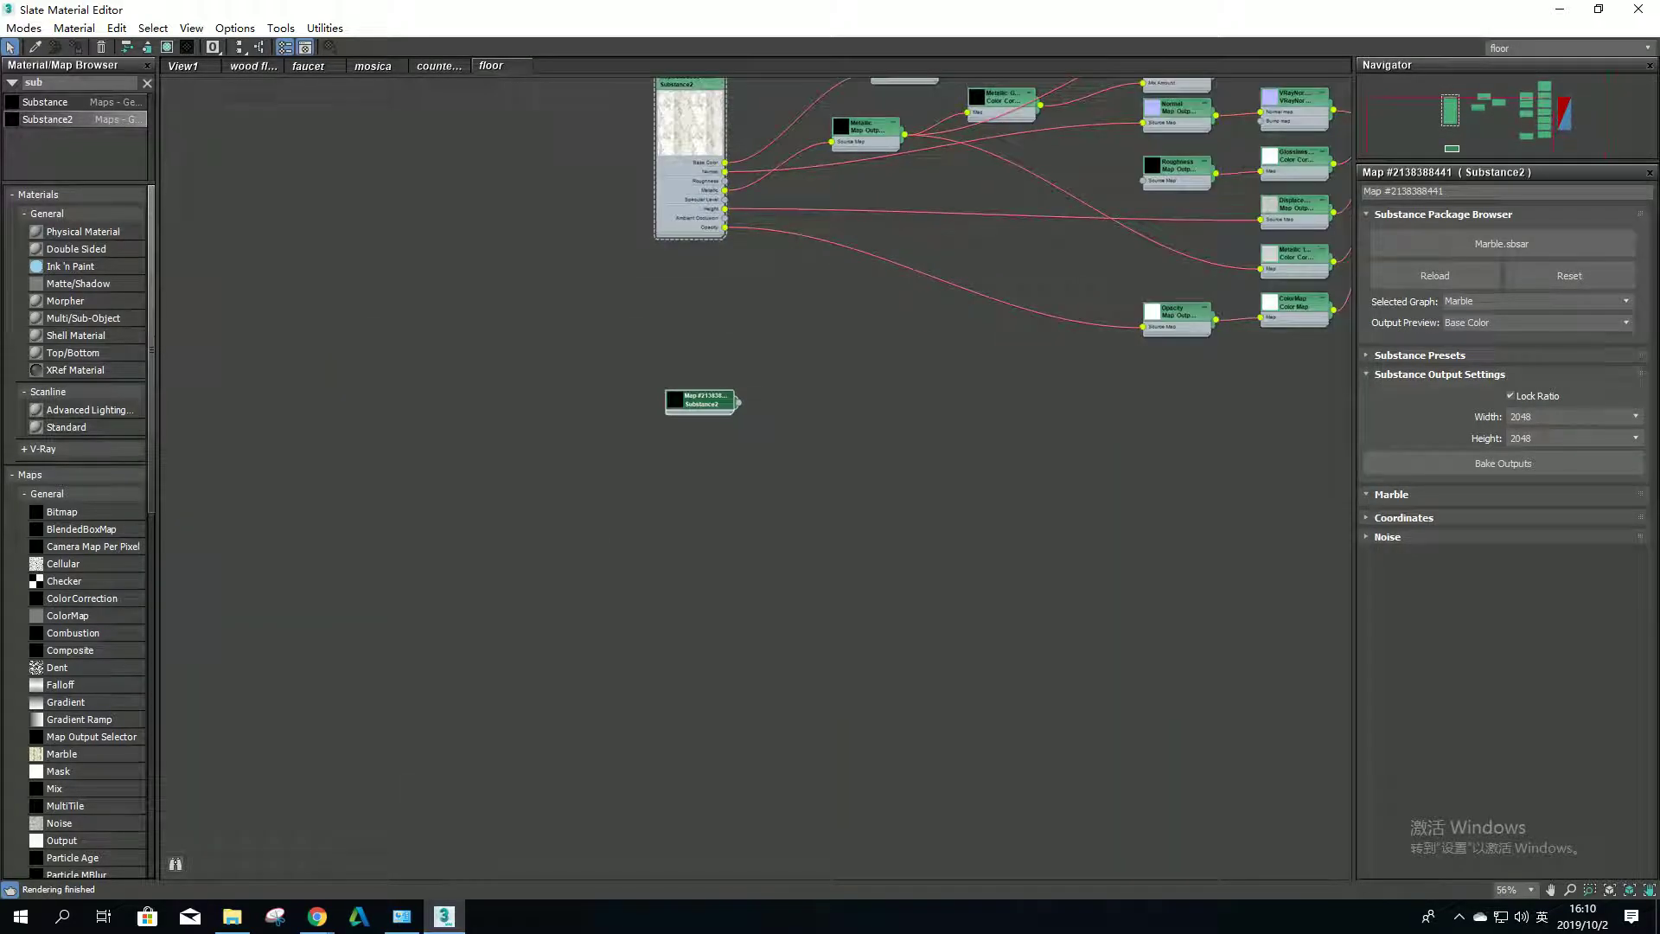
pyautogui.scroll(-3, 731, 389)
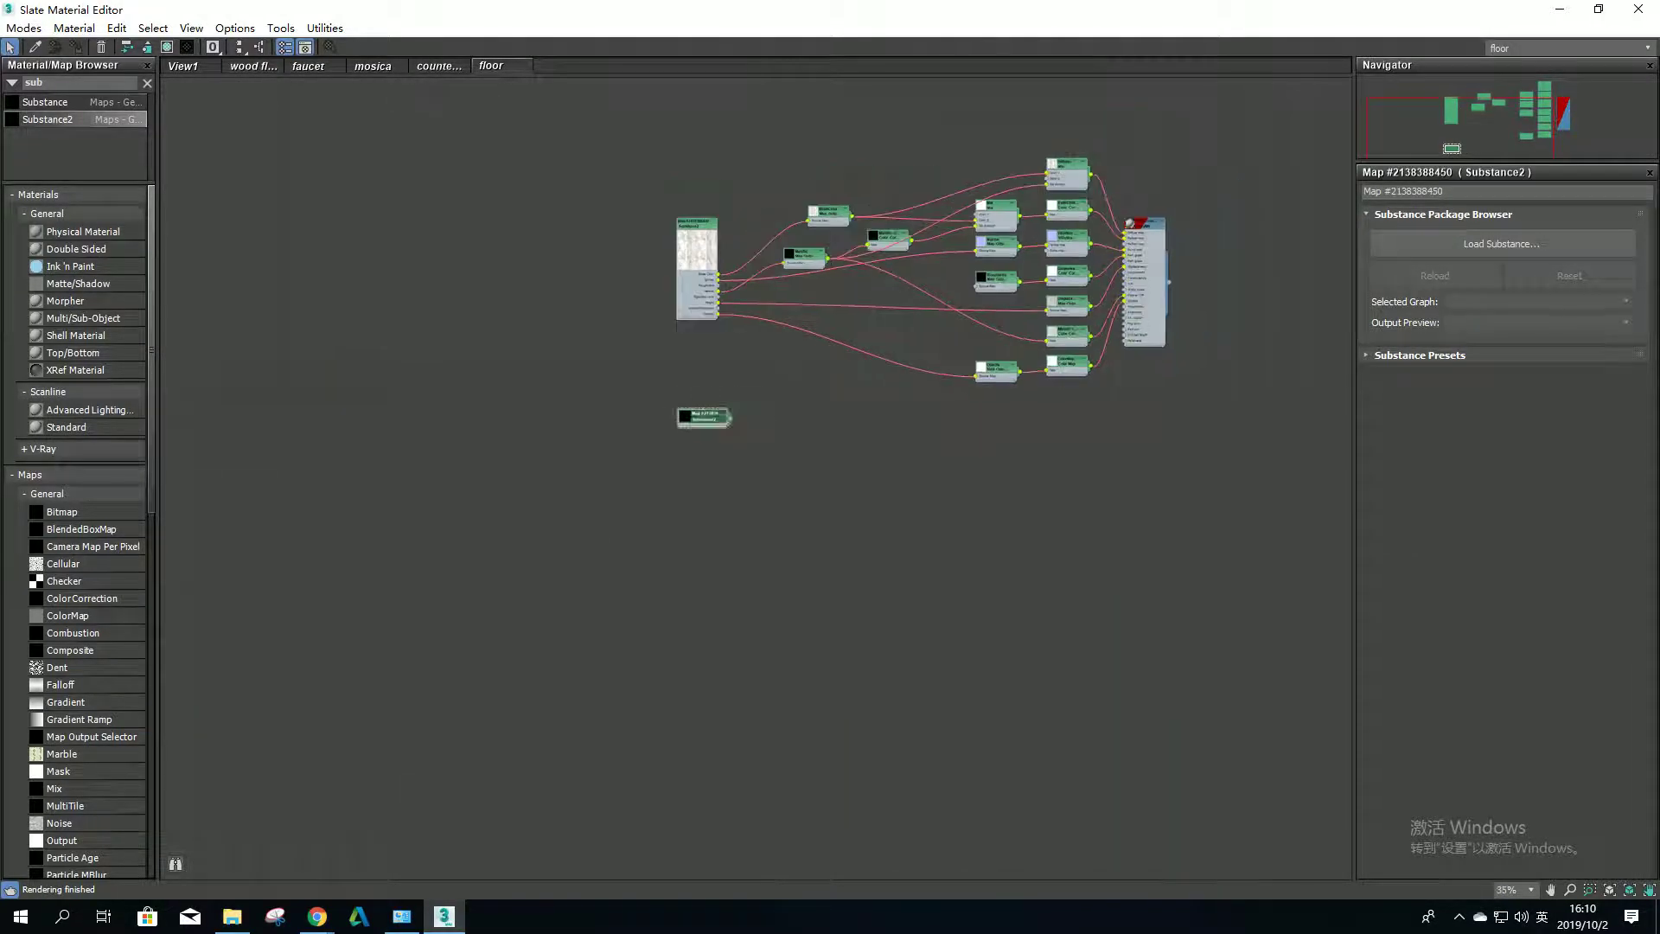
pyautogui.scroll(4, 731, 389)
pyautogui.scroll(2, 731, 389)
pyautogui.scroll(1, 731, 389)
pyautogui.scroll(1, 674, 422)
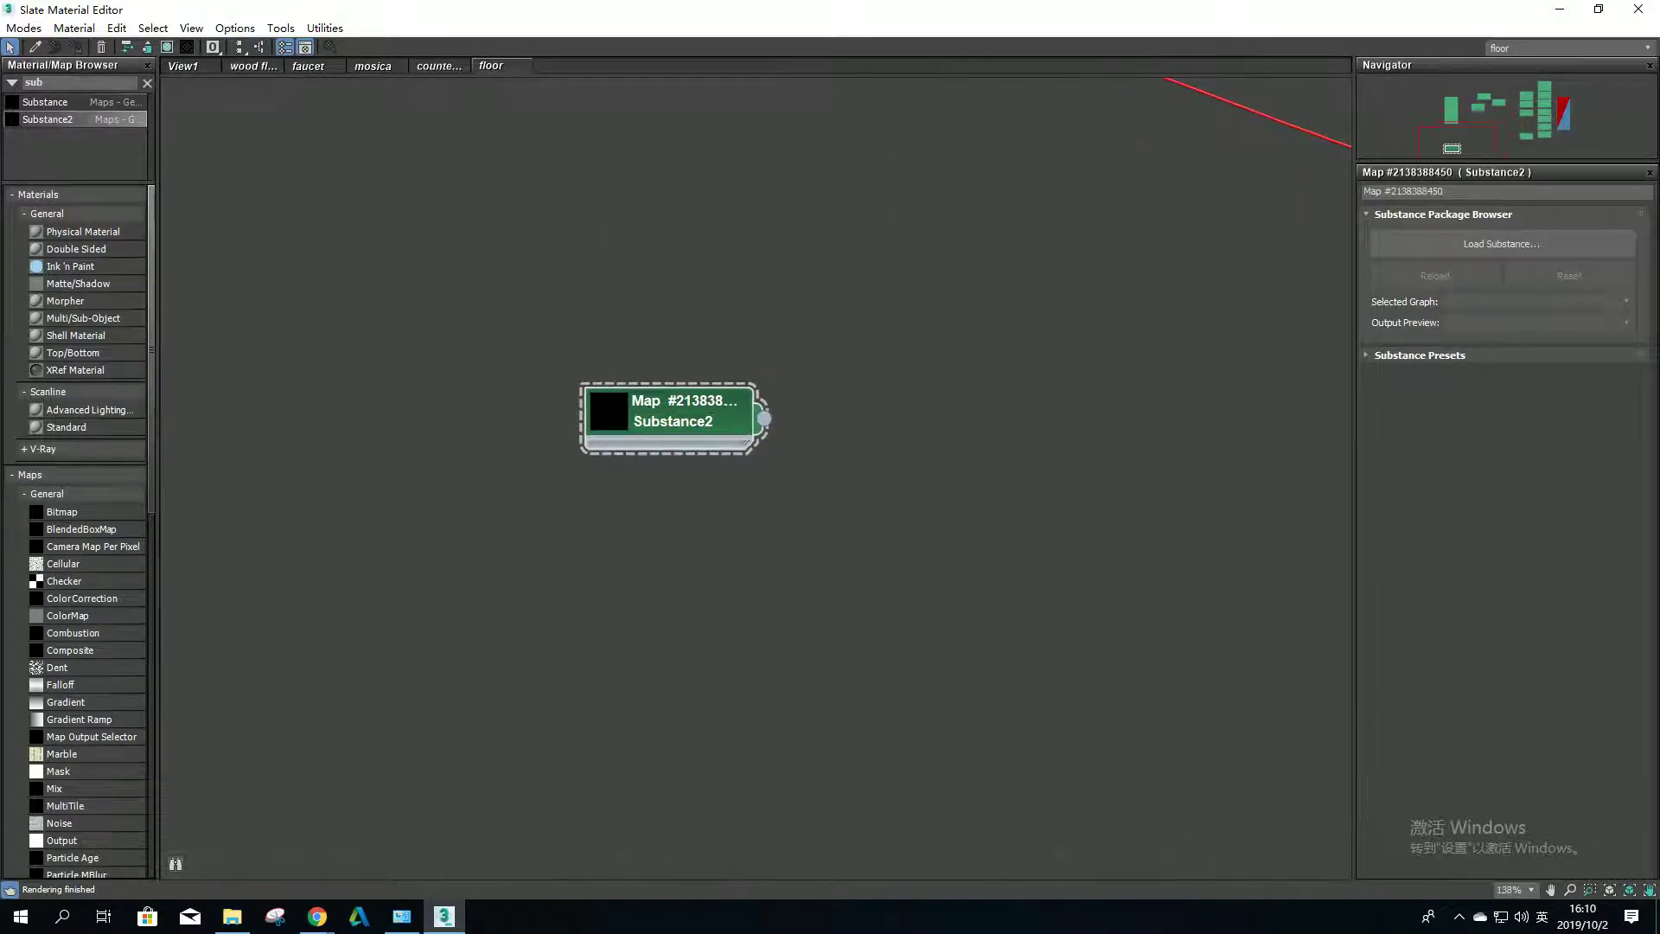
pyautogui.scroll(1, 675, 422)
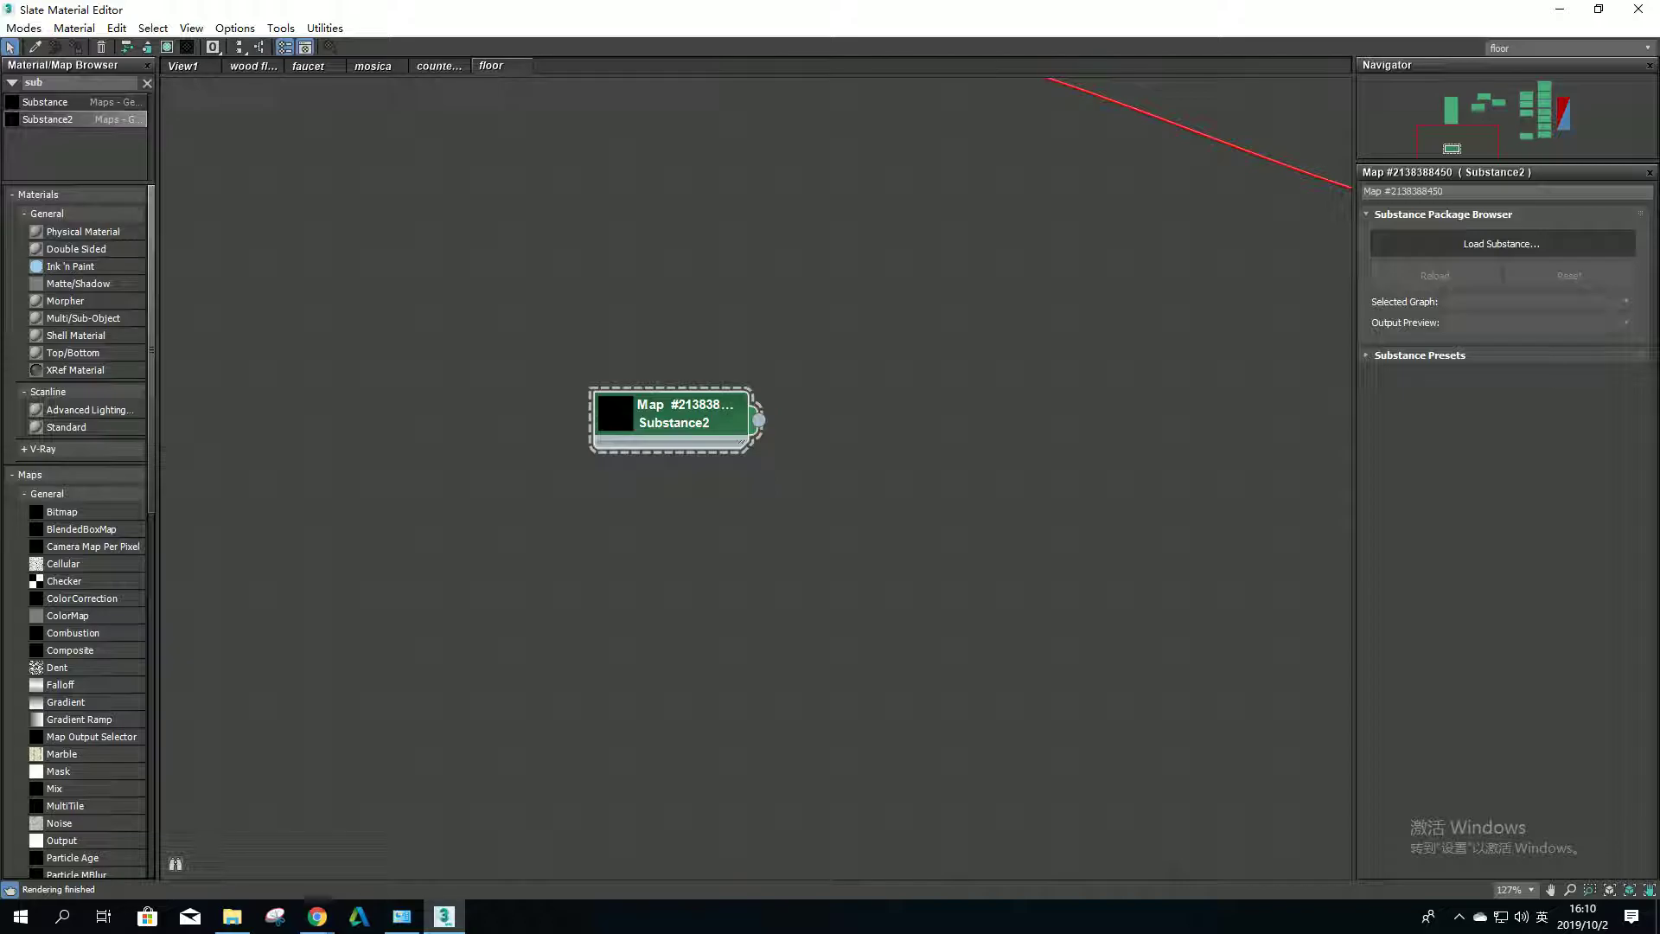
# Step: Load Marble.sbsar from Desktop > substance alchemist > youtube > marble into the Substance2 map
pyautogui.click(1503, 244)
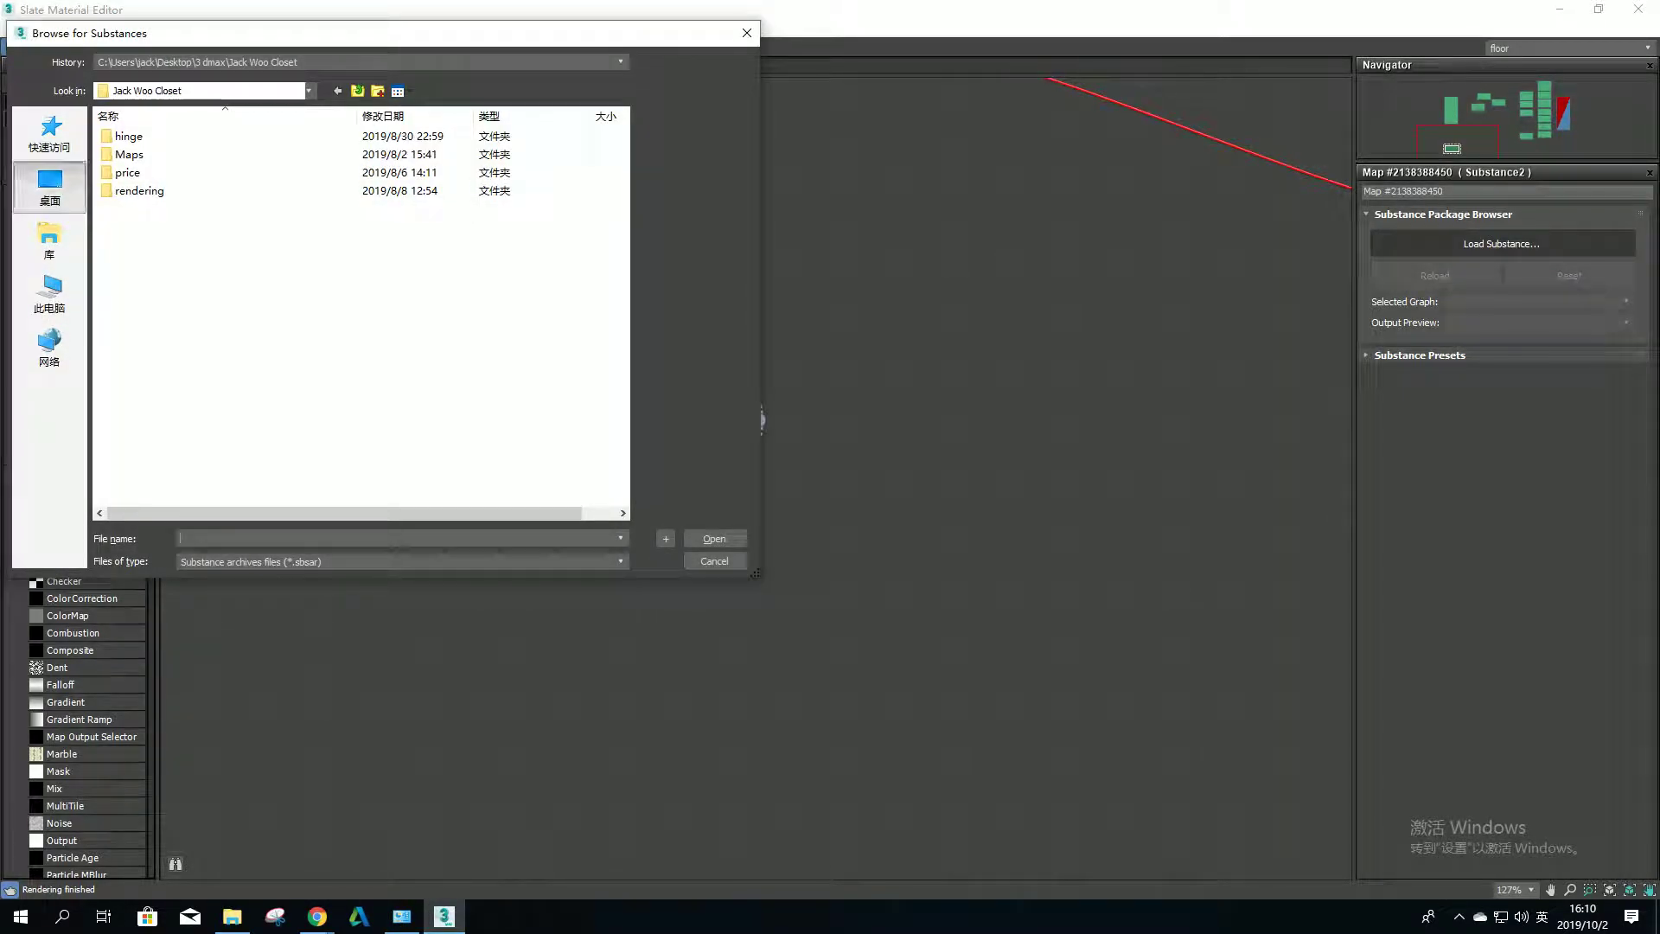
pyautogui.click(49, 186)
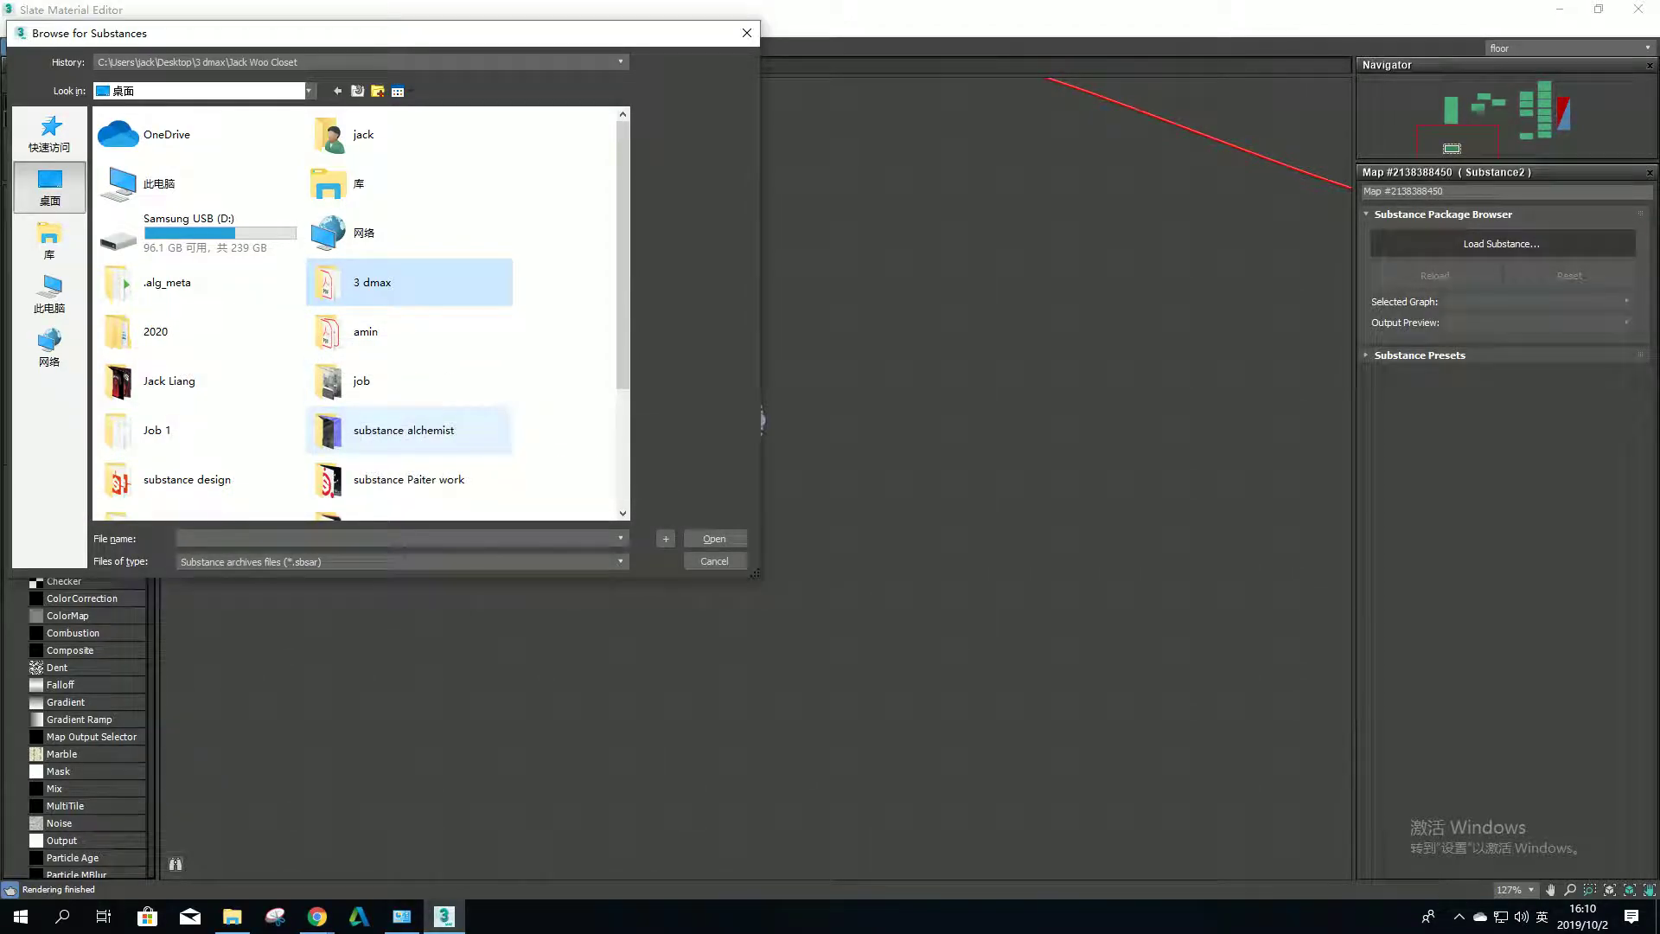
pyautogui.doubleClick(406, 430)
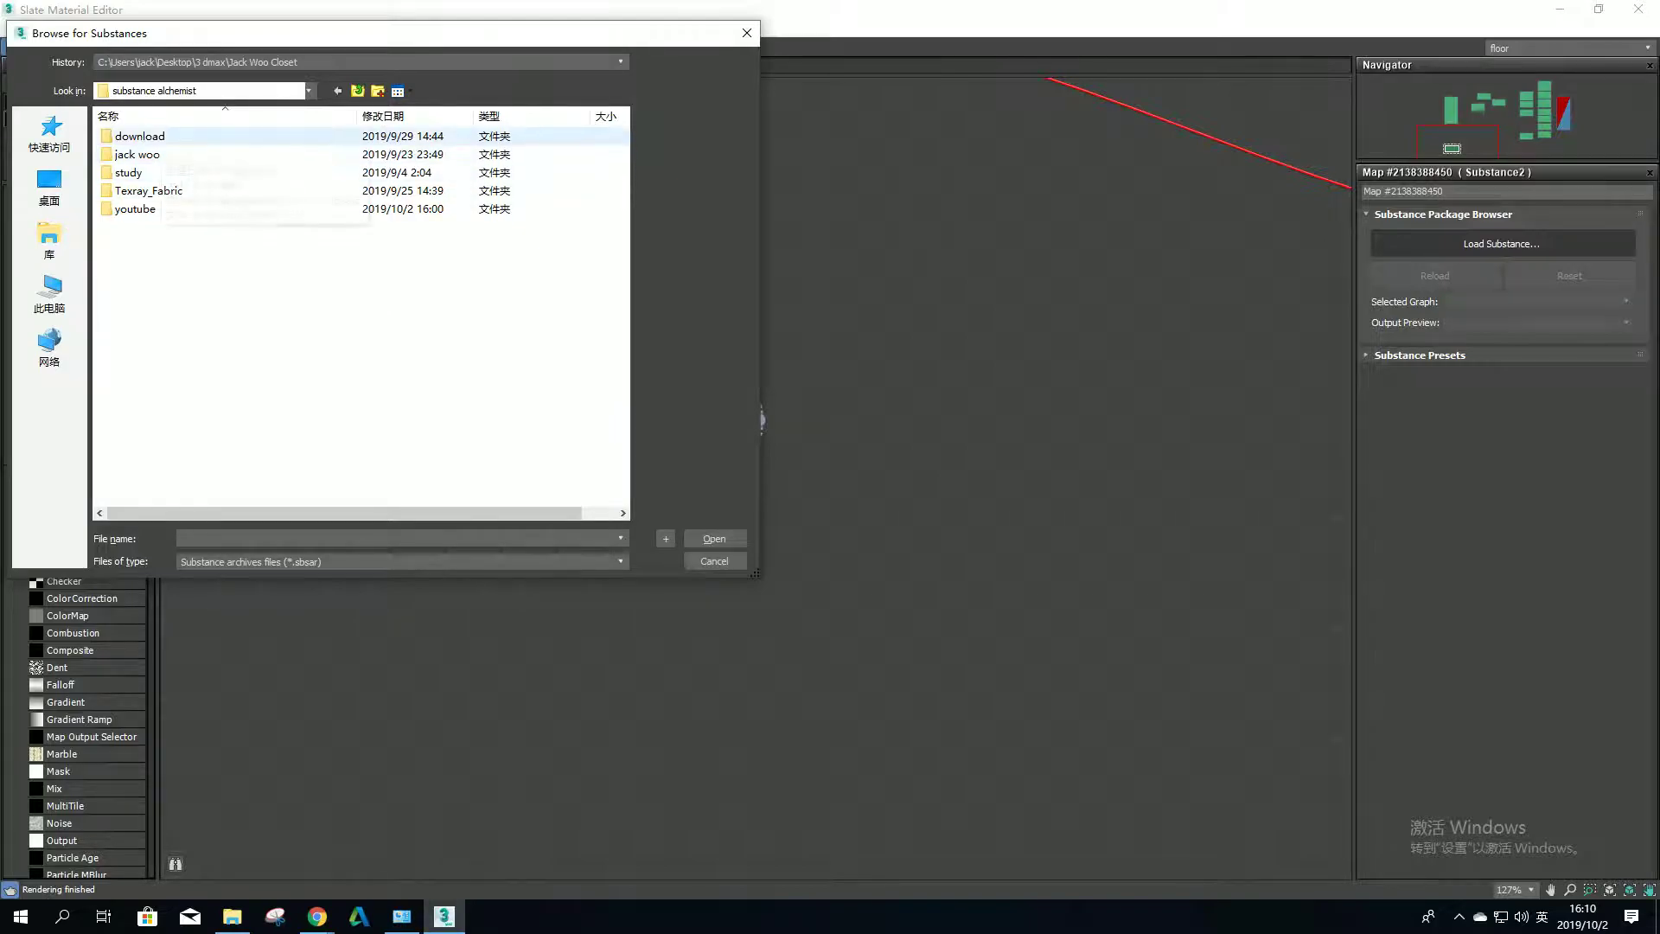
pyautogui.doubleClick(136, 209)
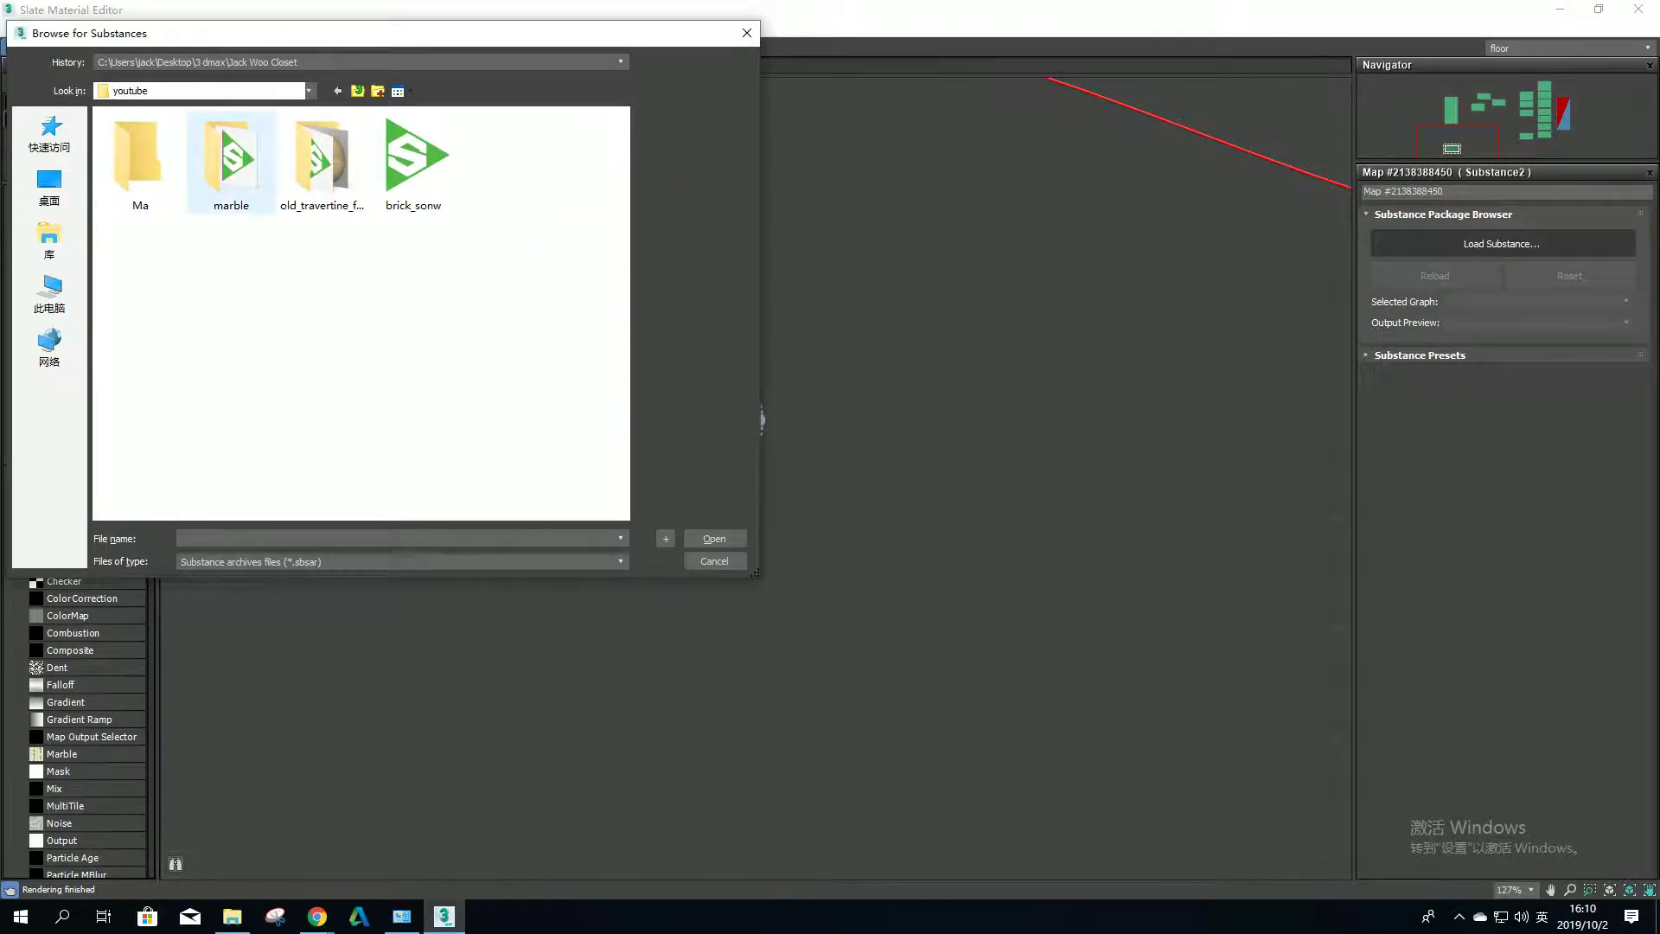
pyautogui.doubleClick(231, 160)
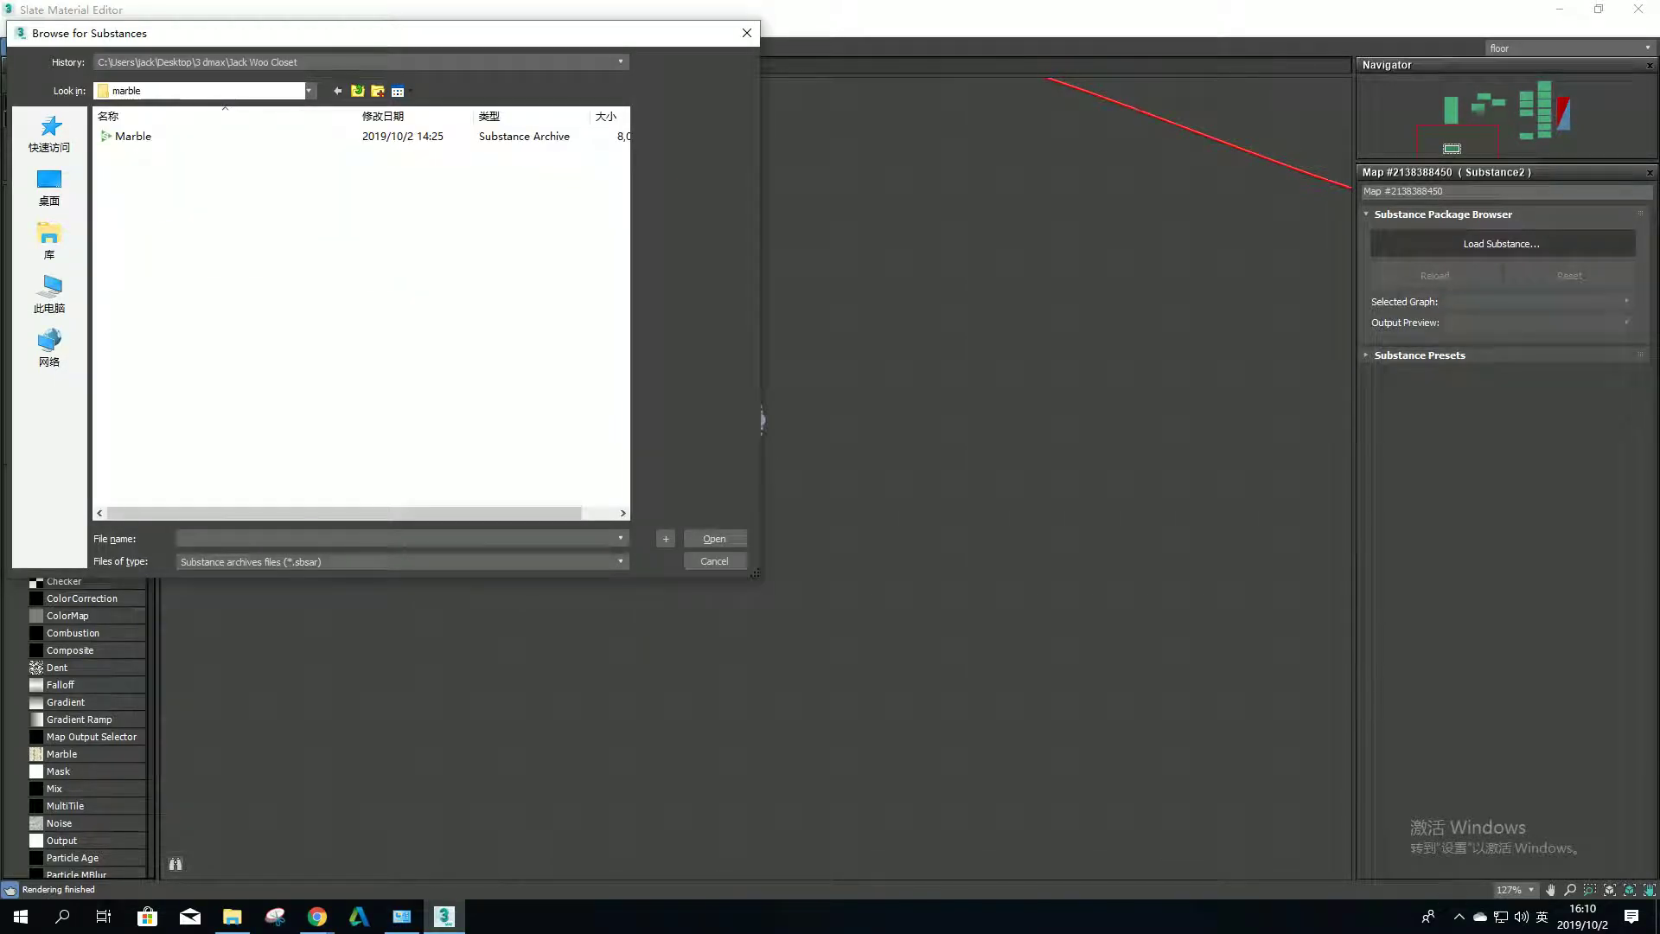
pyautogui.click(133, 135)
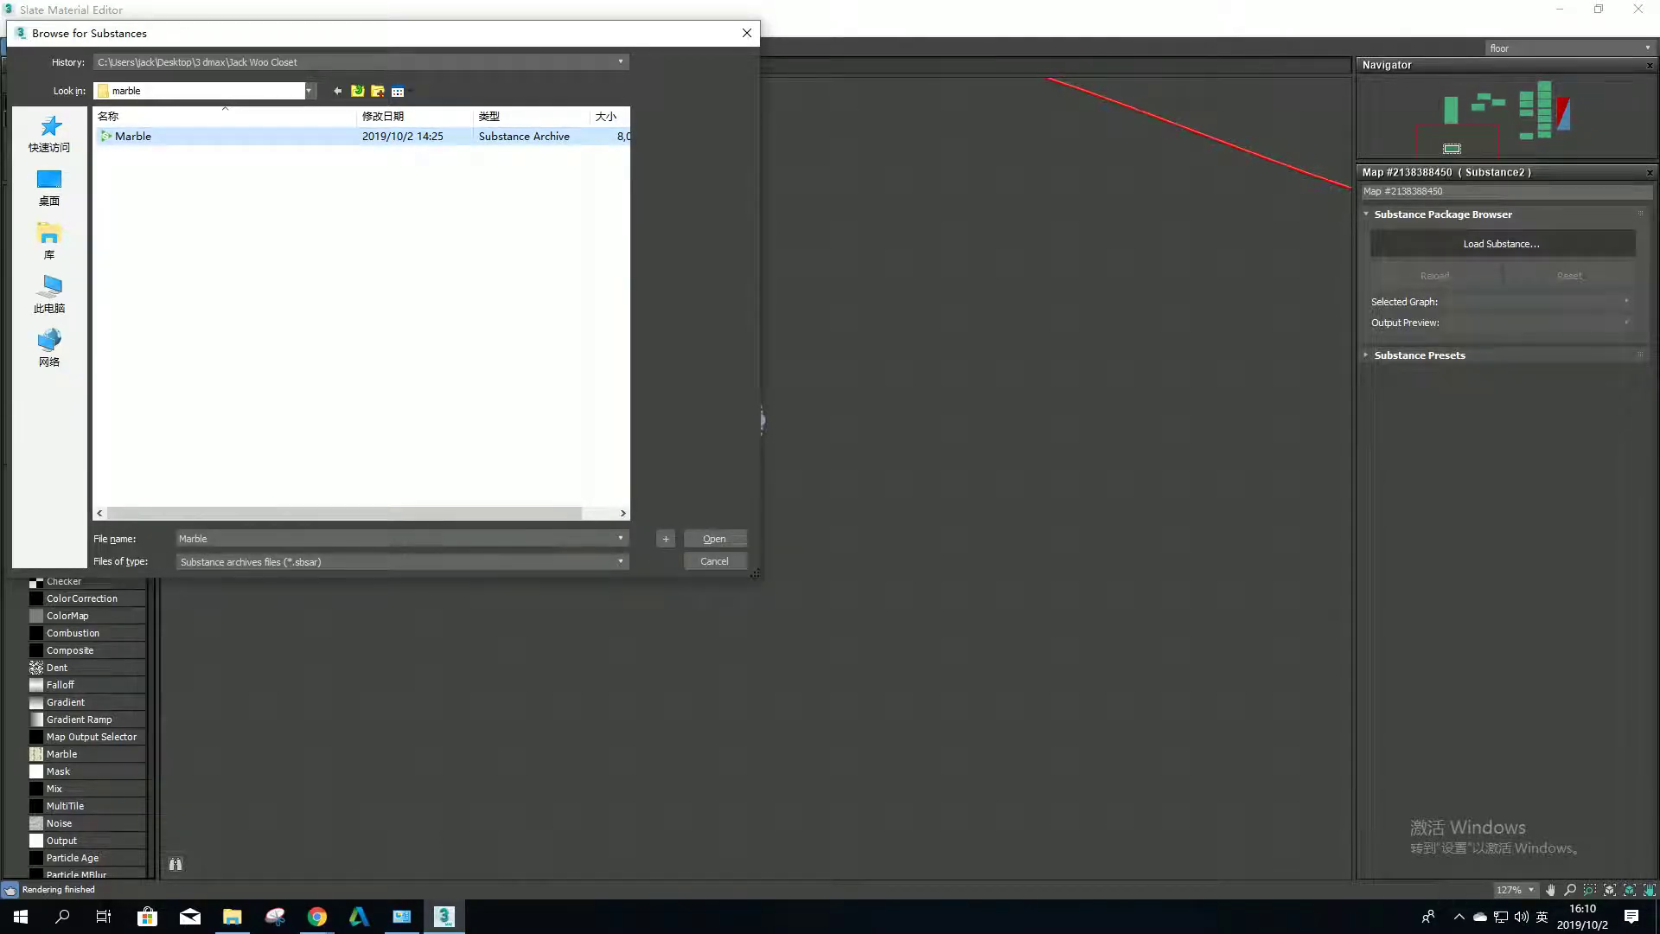
pyautogui.click(714, 538)
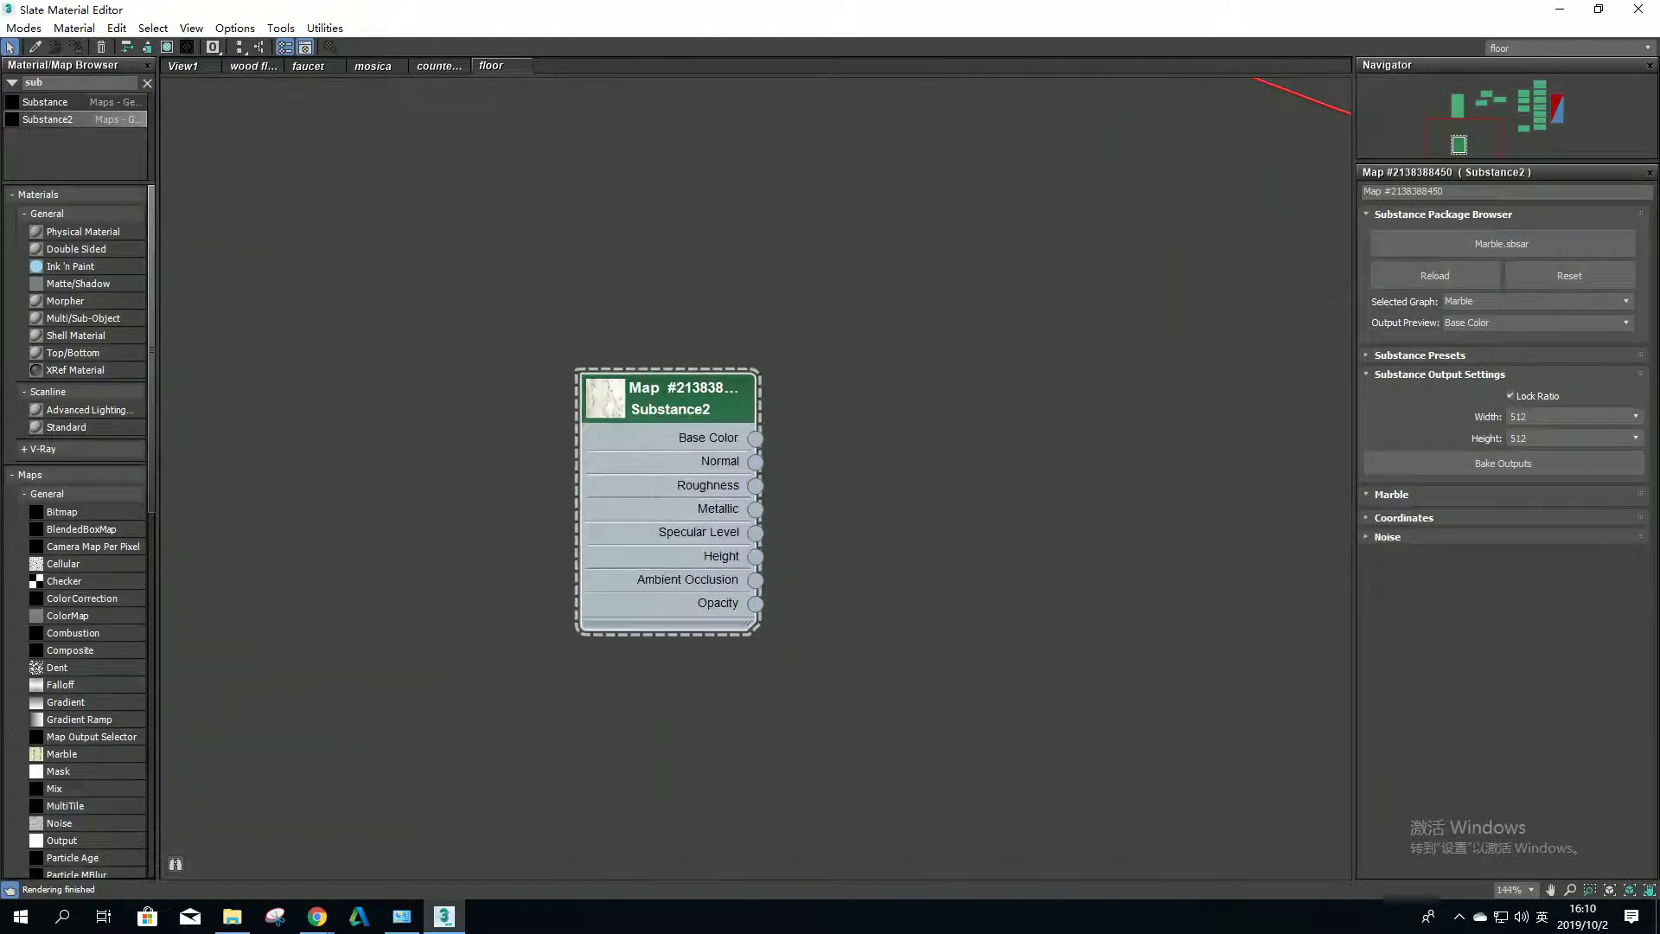
# Step: Expand the marble map's Coordinates settings and frame the Substance2 node with a large preview
pyautogui.scroll(-1, 677, 399)
pyautogui.scroll(-2, 677, 399)
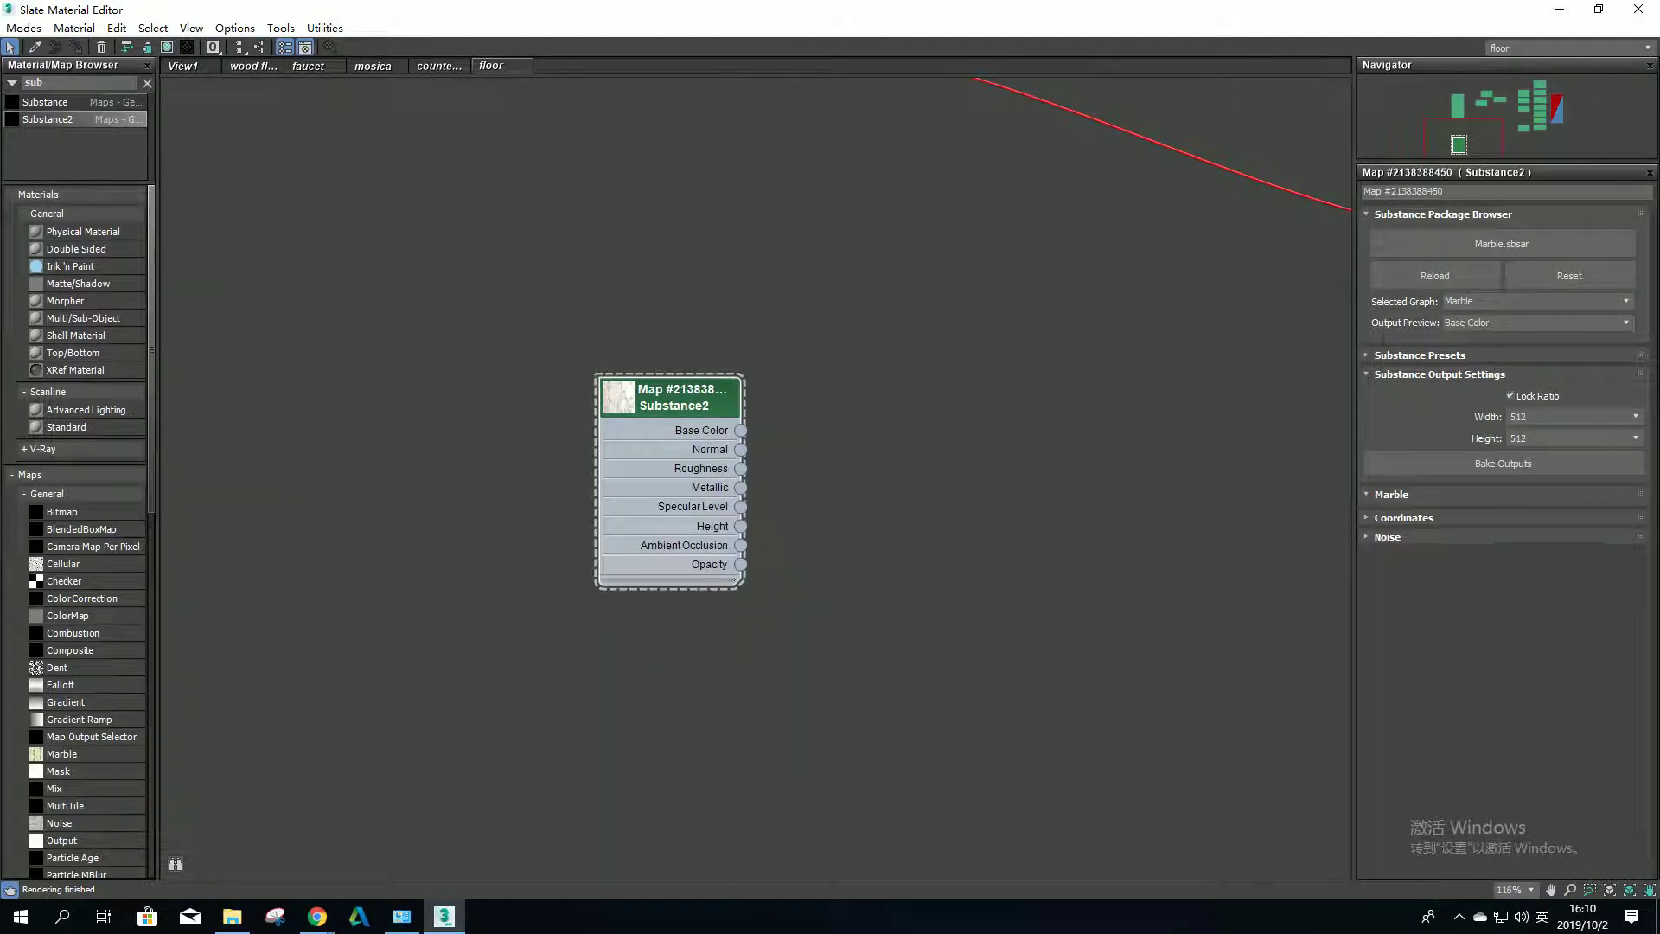
pyautogui.click(1388, 536)
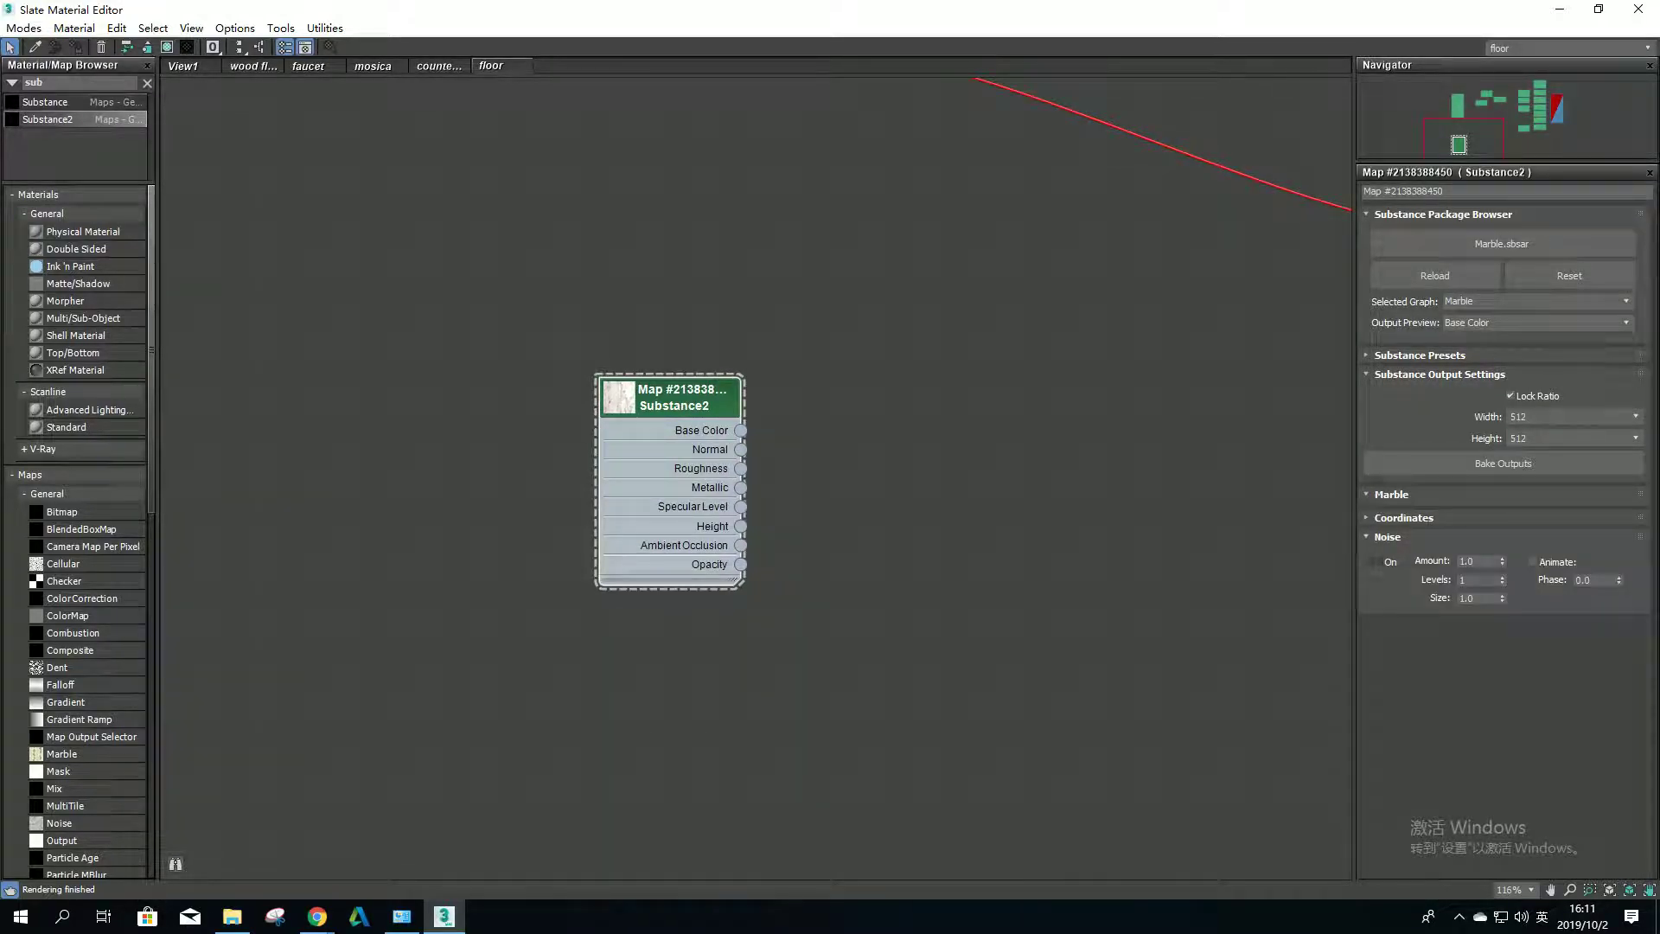
pyautogui.click(1405, 517)
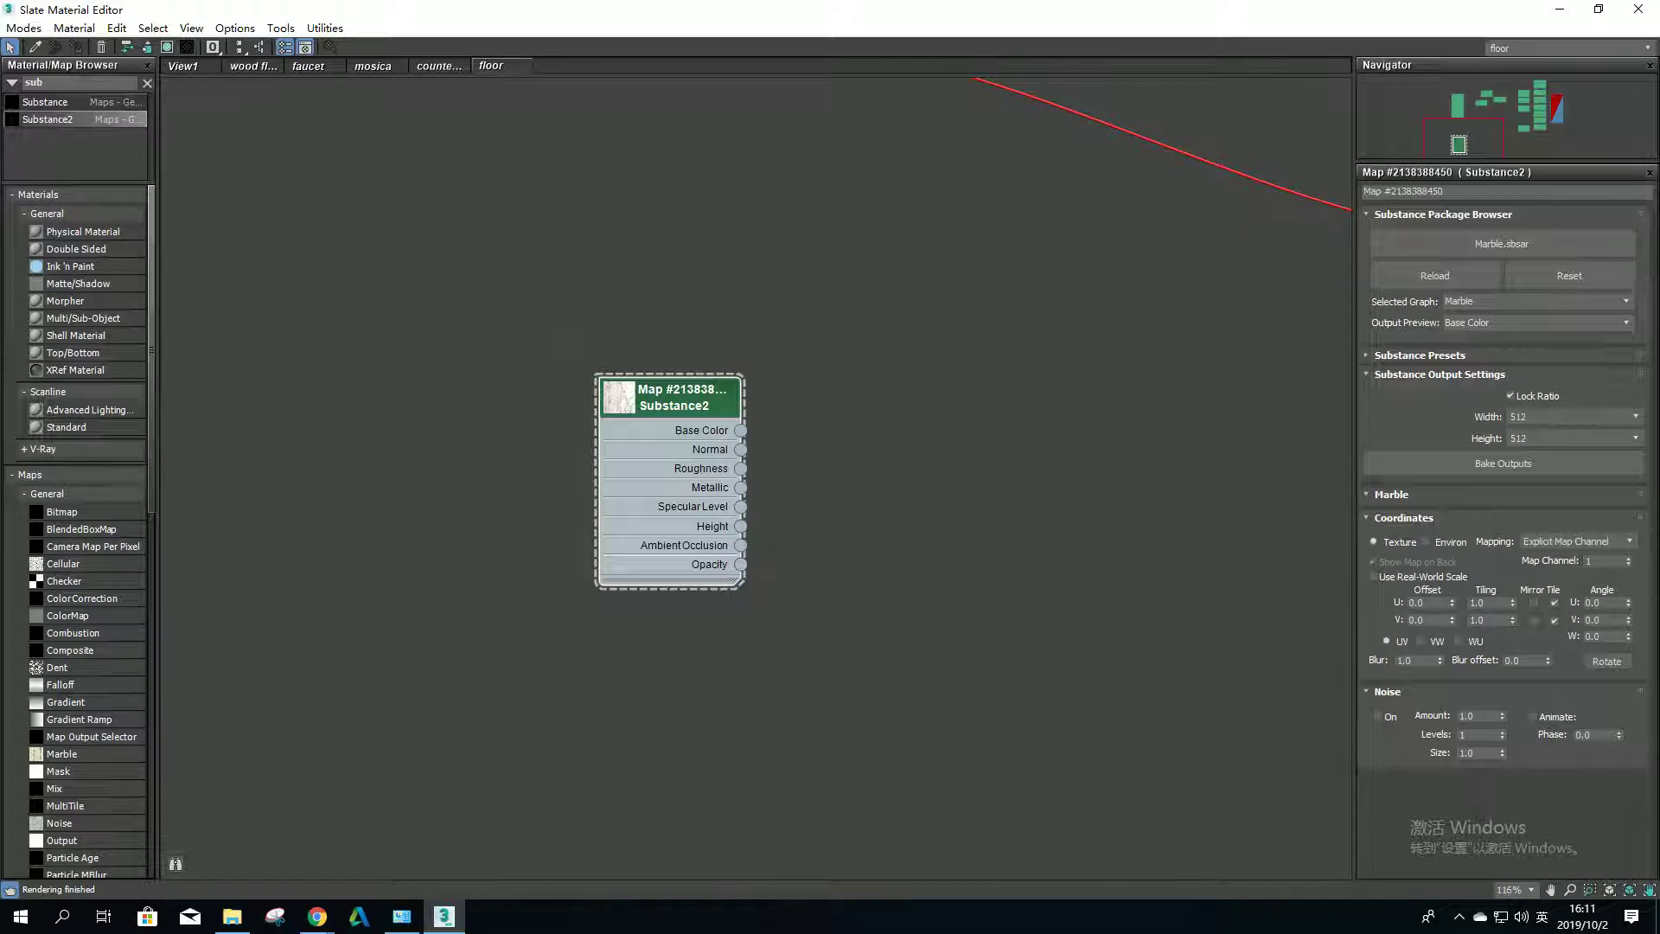
pyautogui.scroll(-5, 703, 452)
pyautogui.scroll(-5, 848, 484)
pyautogui.scroll(-1, 778, 458)
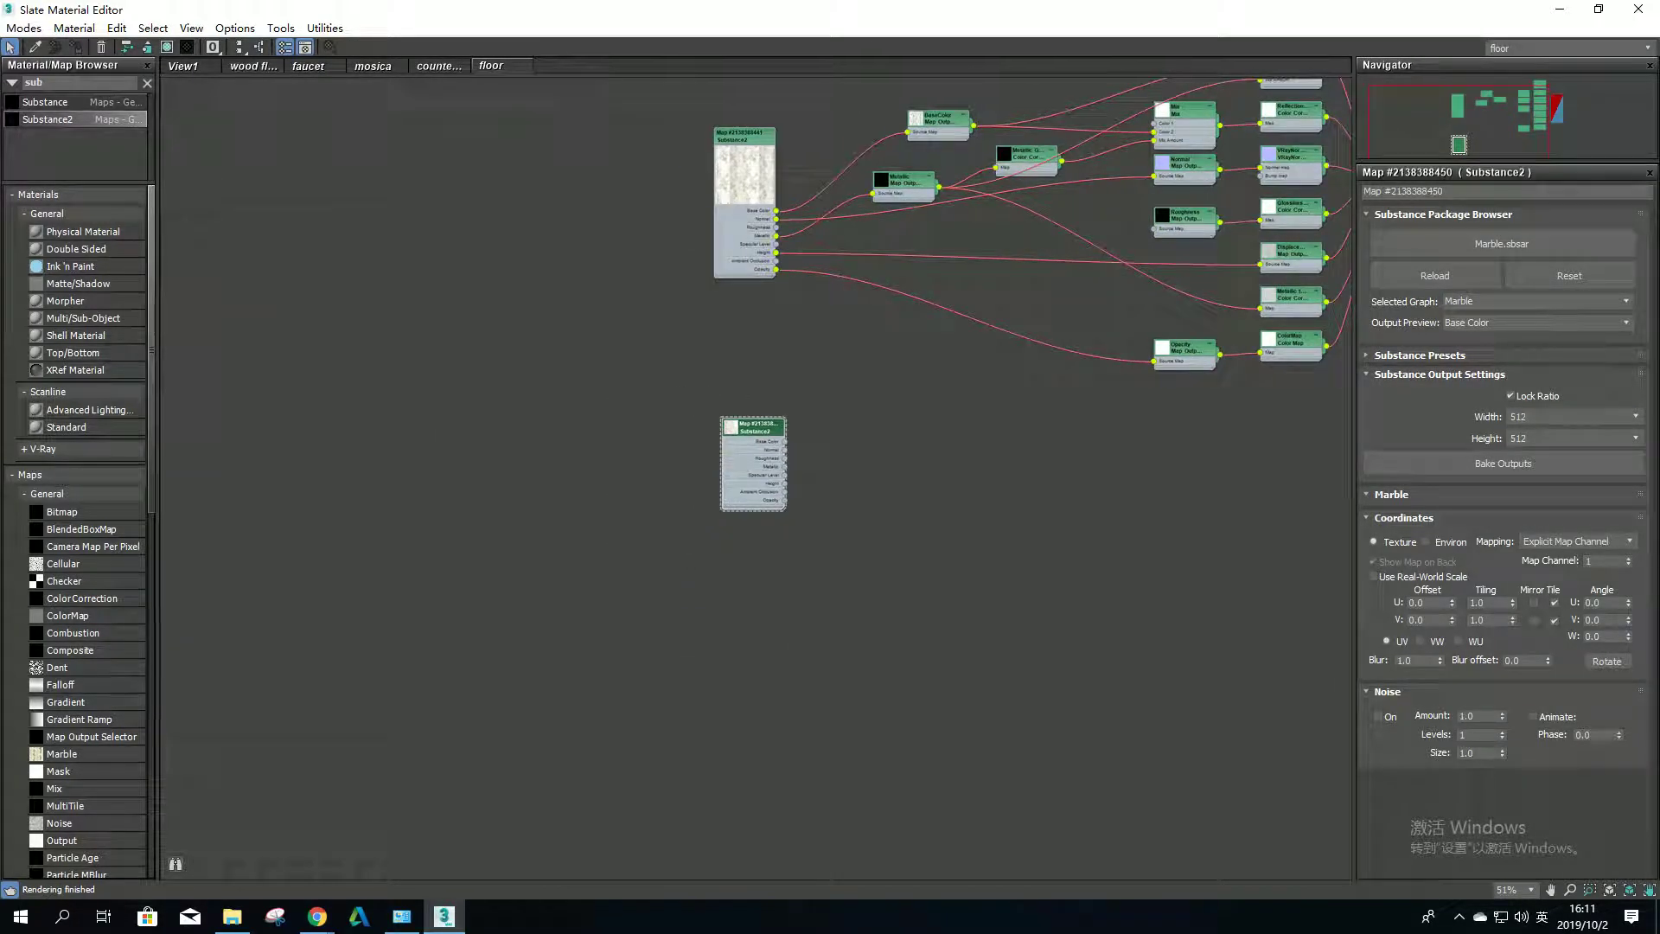
pyautogui.press('z')
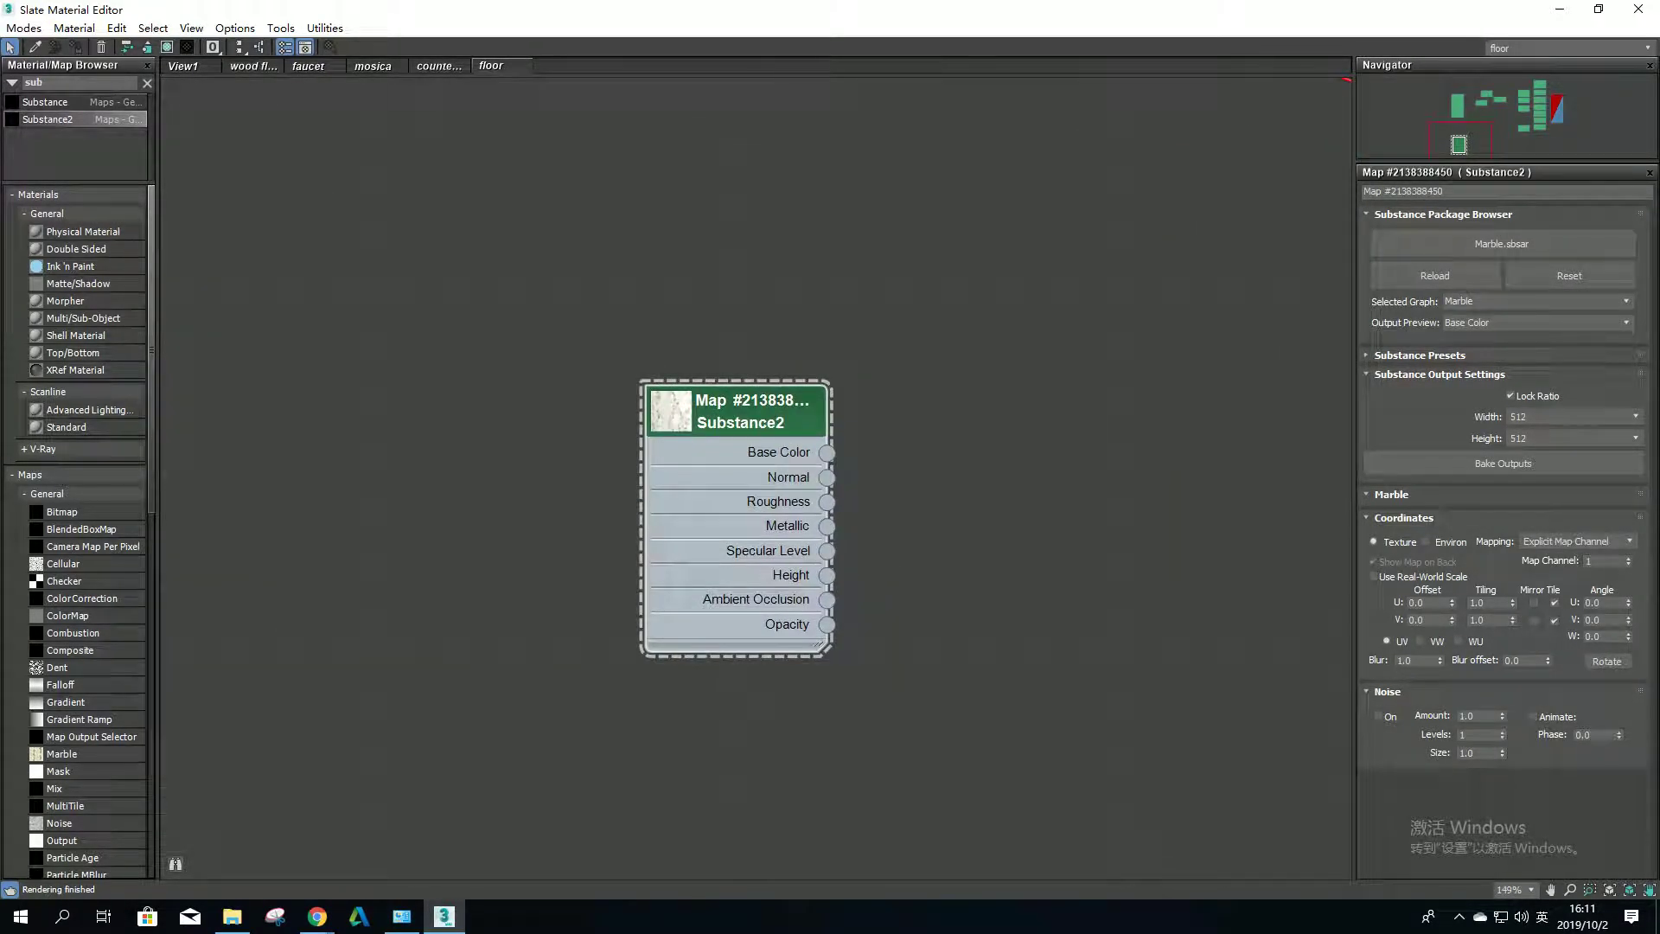
pyautogui.doubleClick(671, 411)
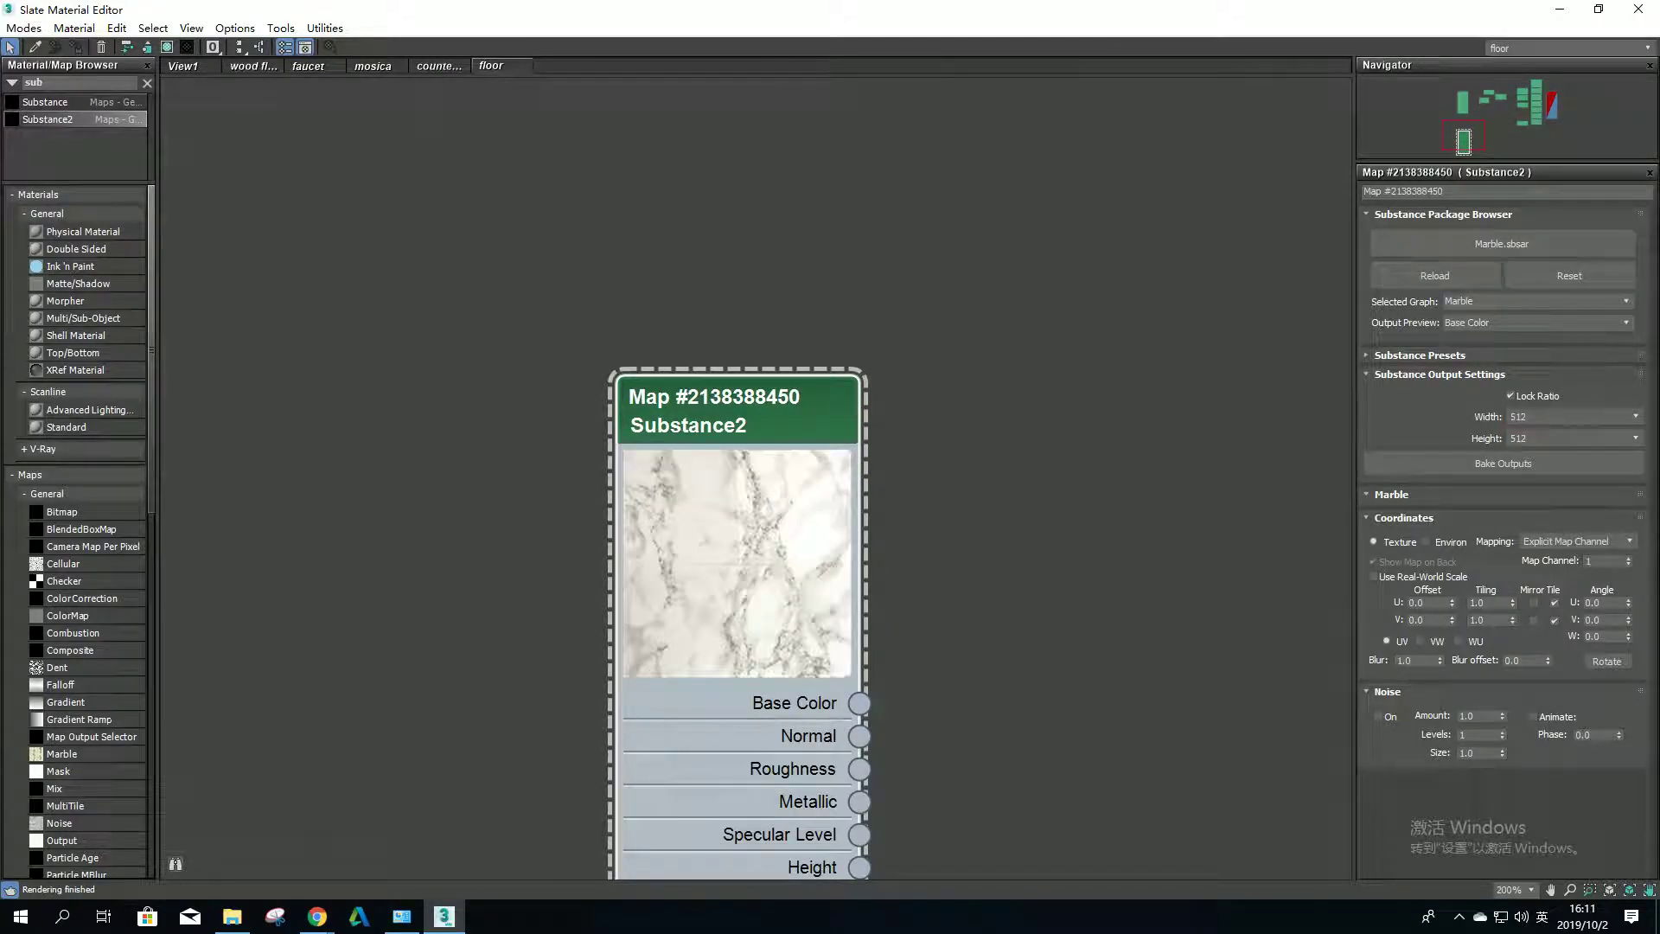
pyautogui.press('z')
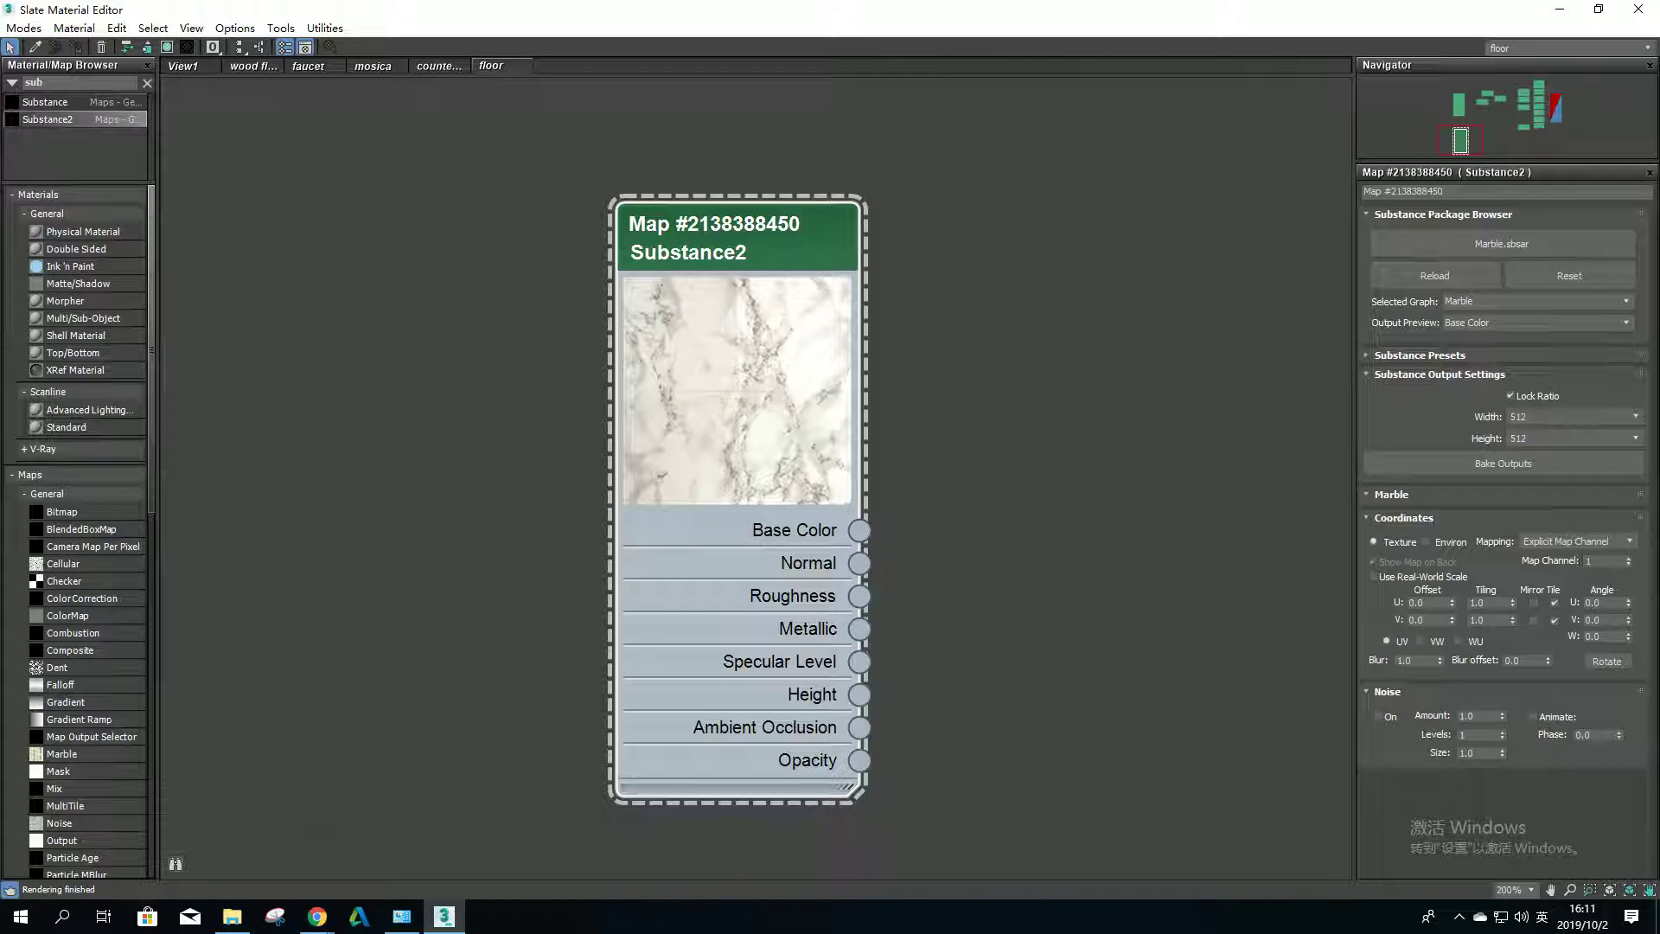
# Step: Set the marble map's Tiling U and V both to 2.0
pyautogui.doubleClick(1487, 603)
pyautogui.write('2')
pyautogui.press('Tab')
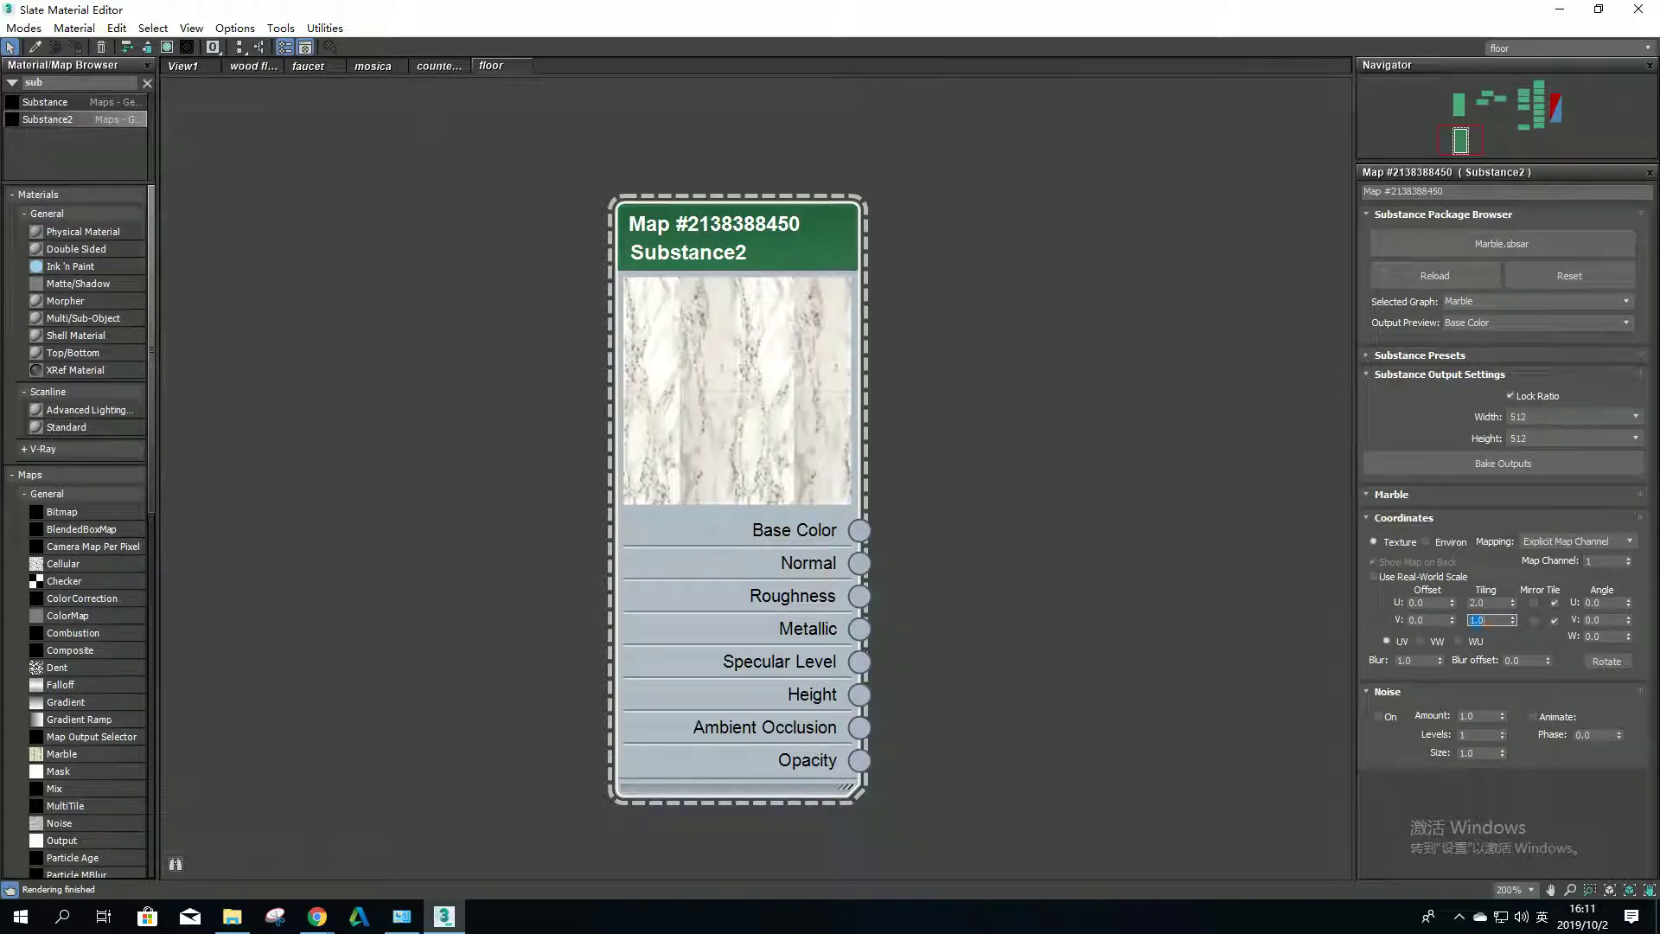
pyautogui.write('2')
pyautogui.press('Tab')
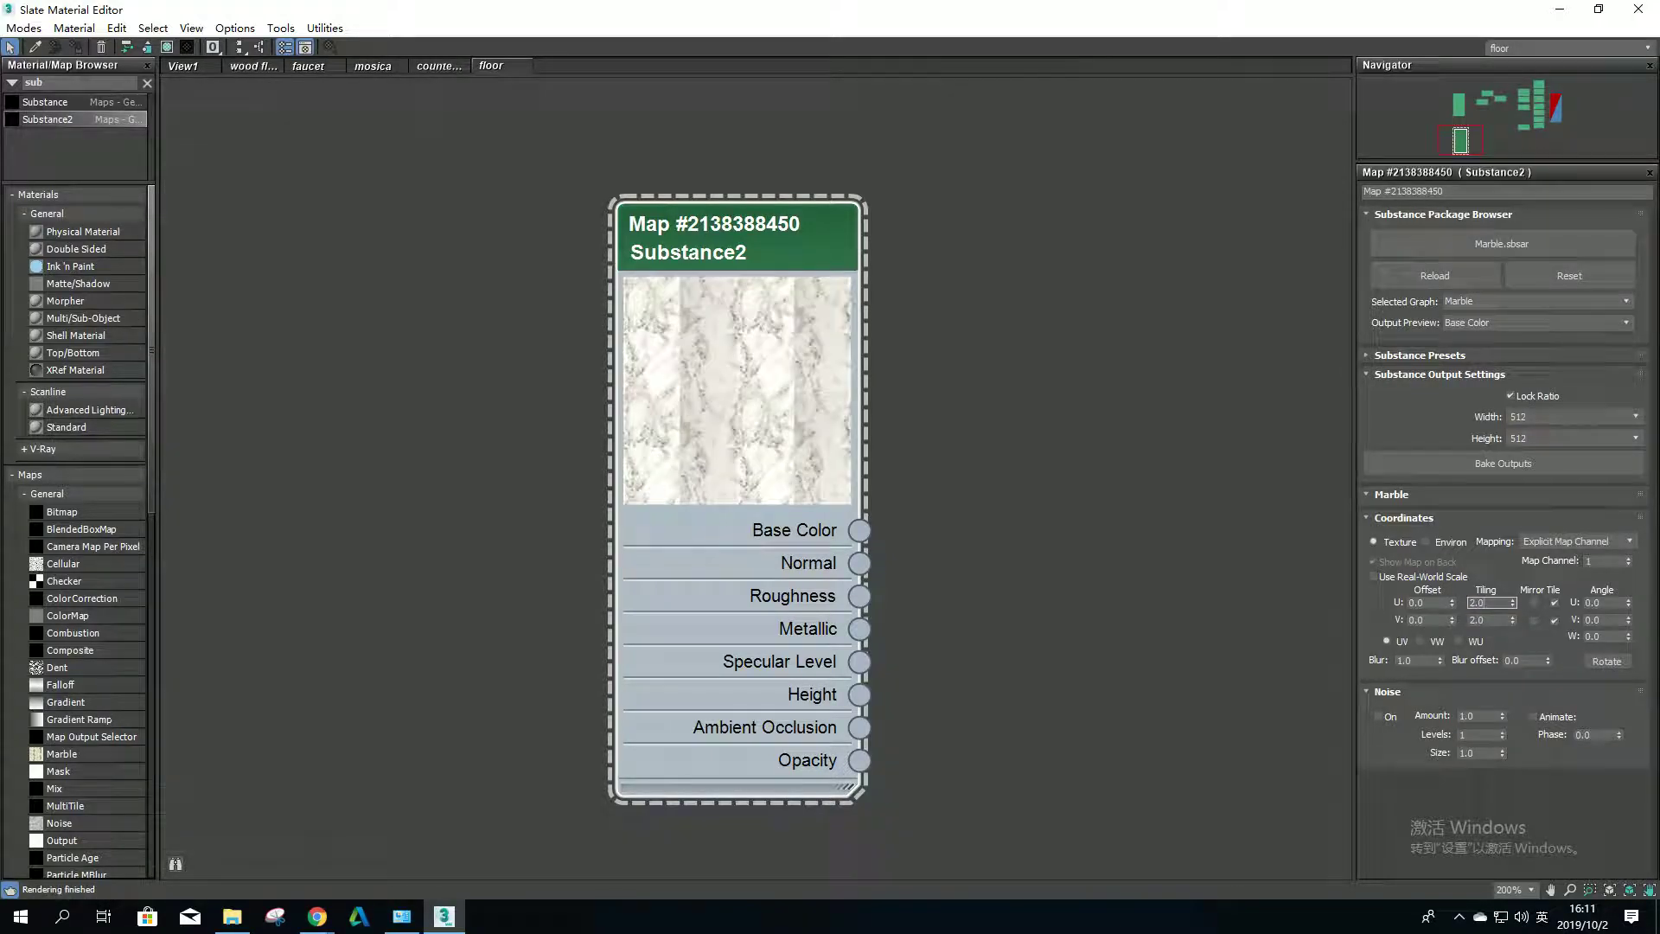
pyautogui.scroll(-1, 908, 461)
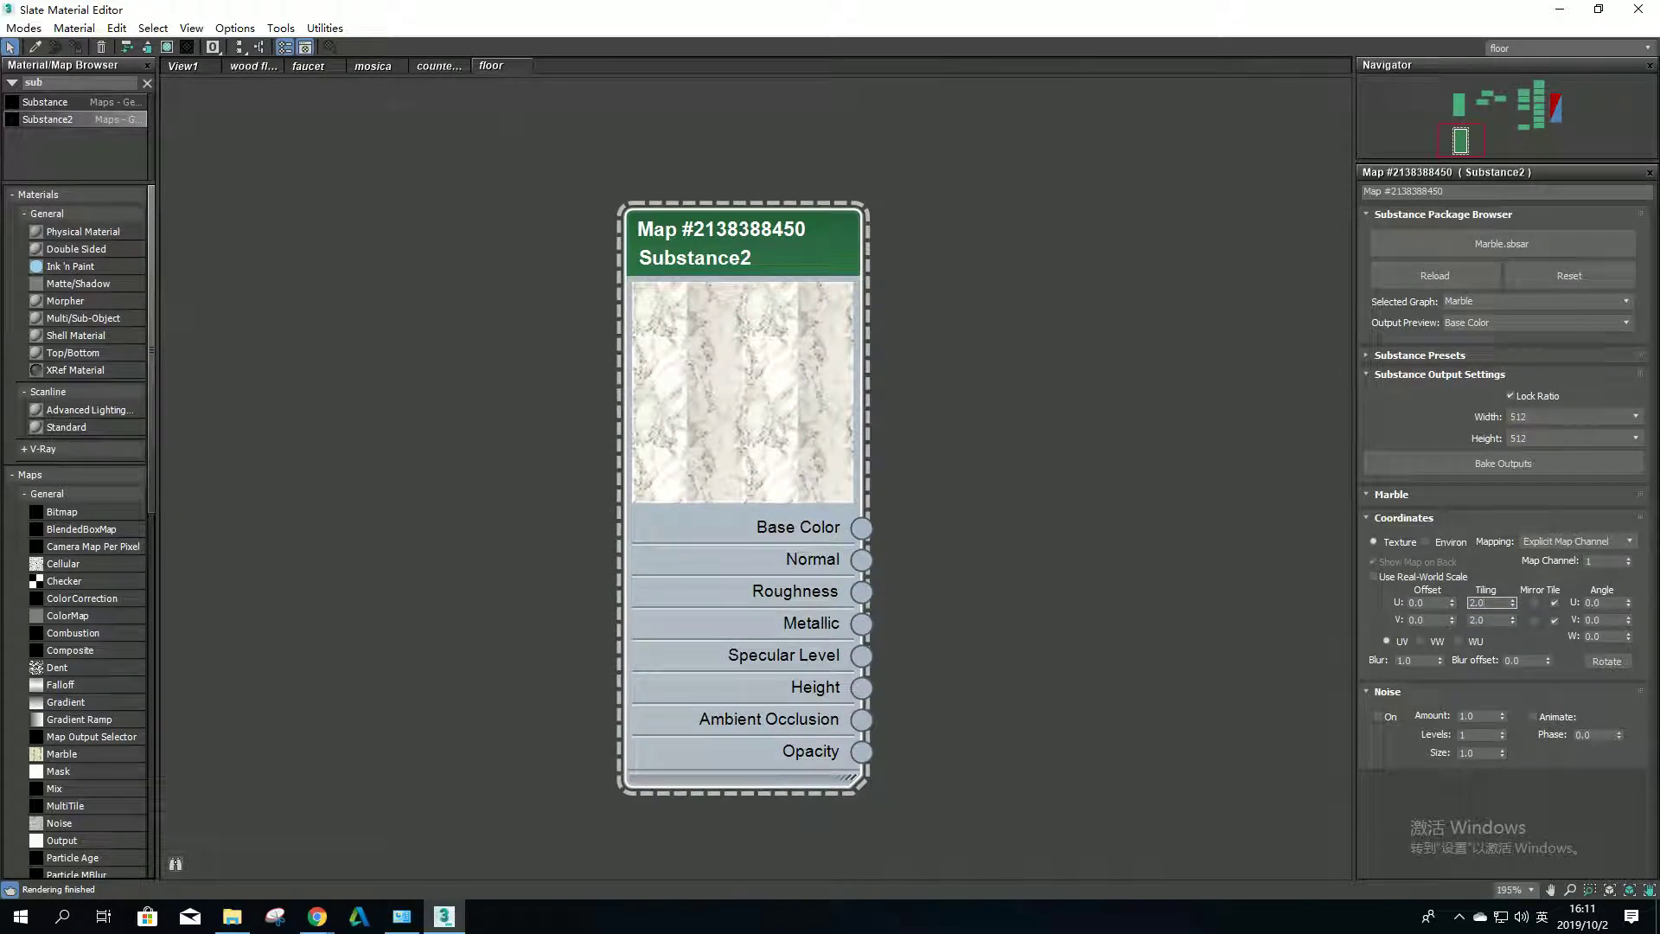
pyautogui.scroll(-1, 908, 461)
pyautogui.scroll(-2, 908, 461)
pyautogui.scroll(-5, 892, 437)
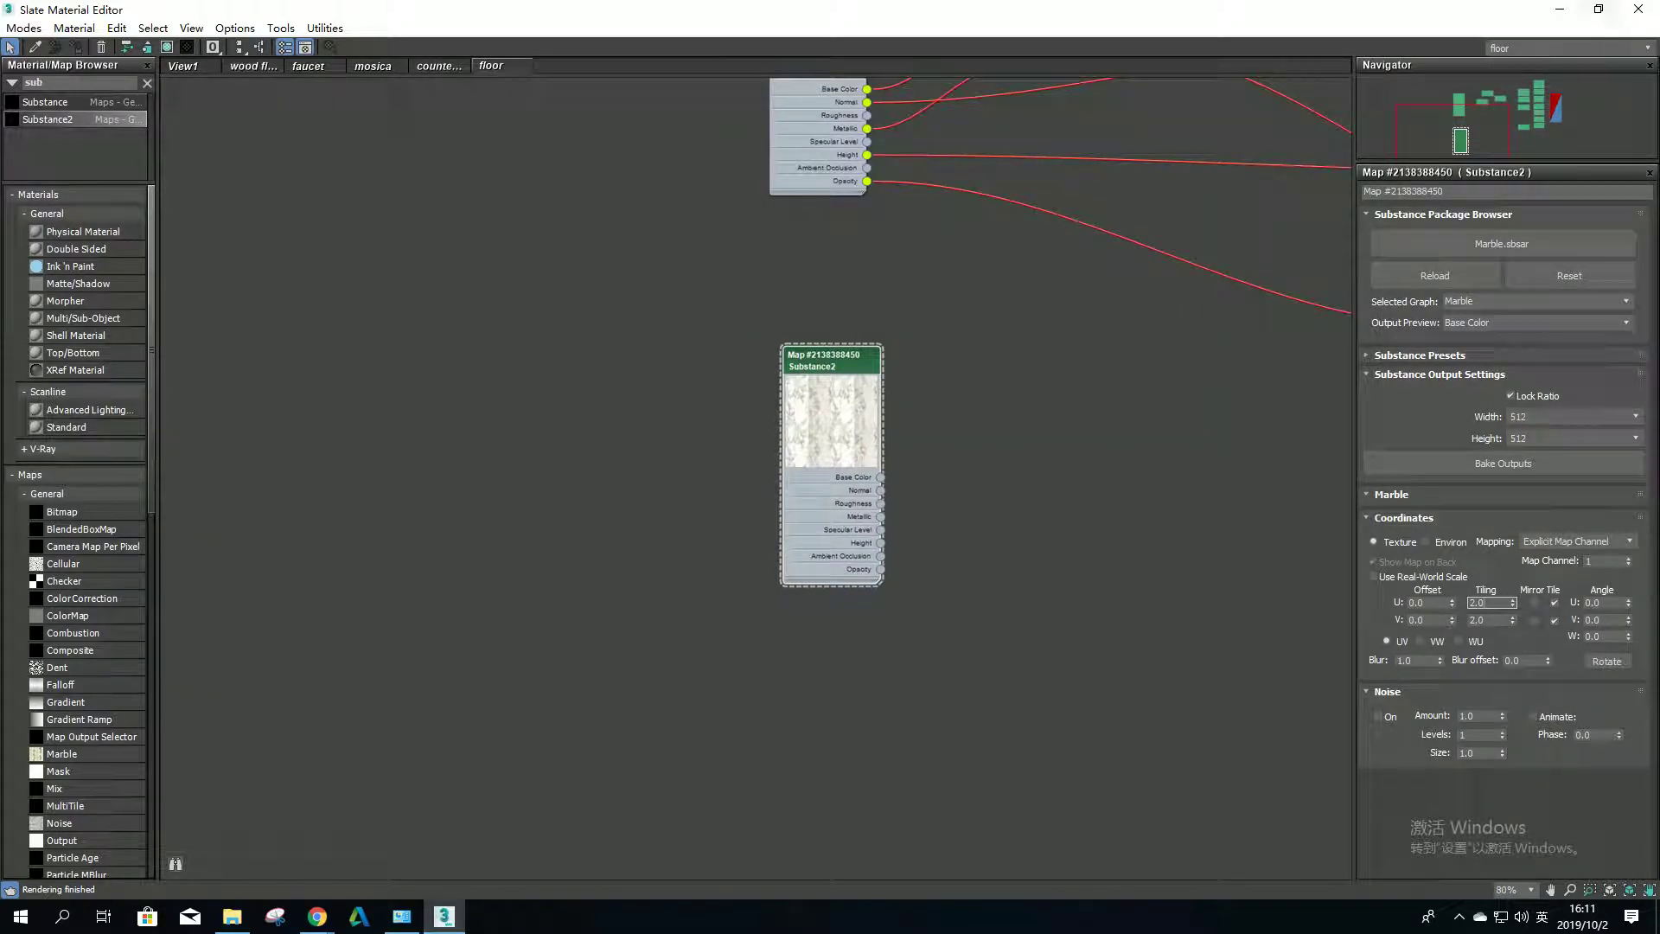
# Step: Float the Slate editor and convert the marble Substance with Substance To Vray
pyautogui.click(1599, 9)
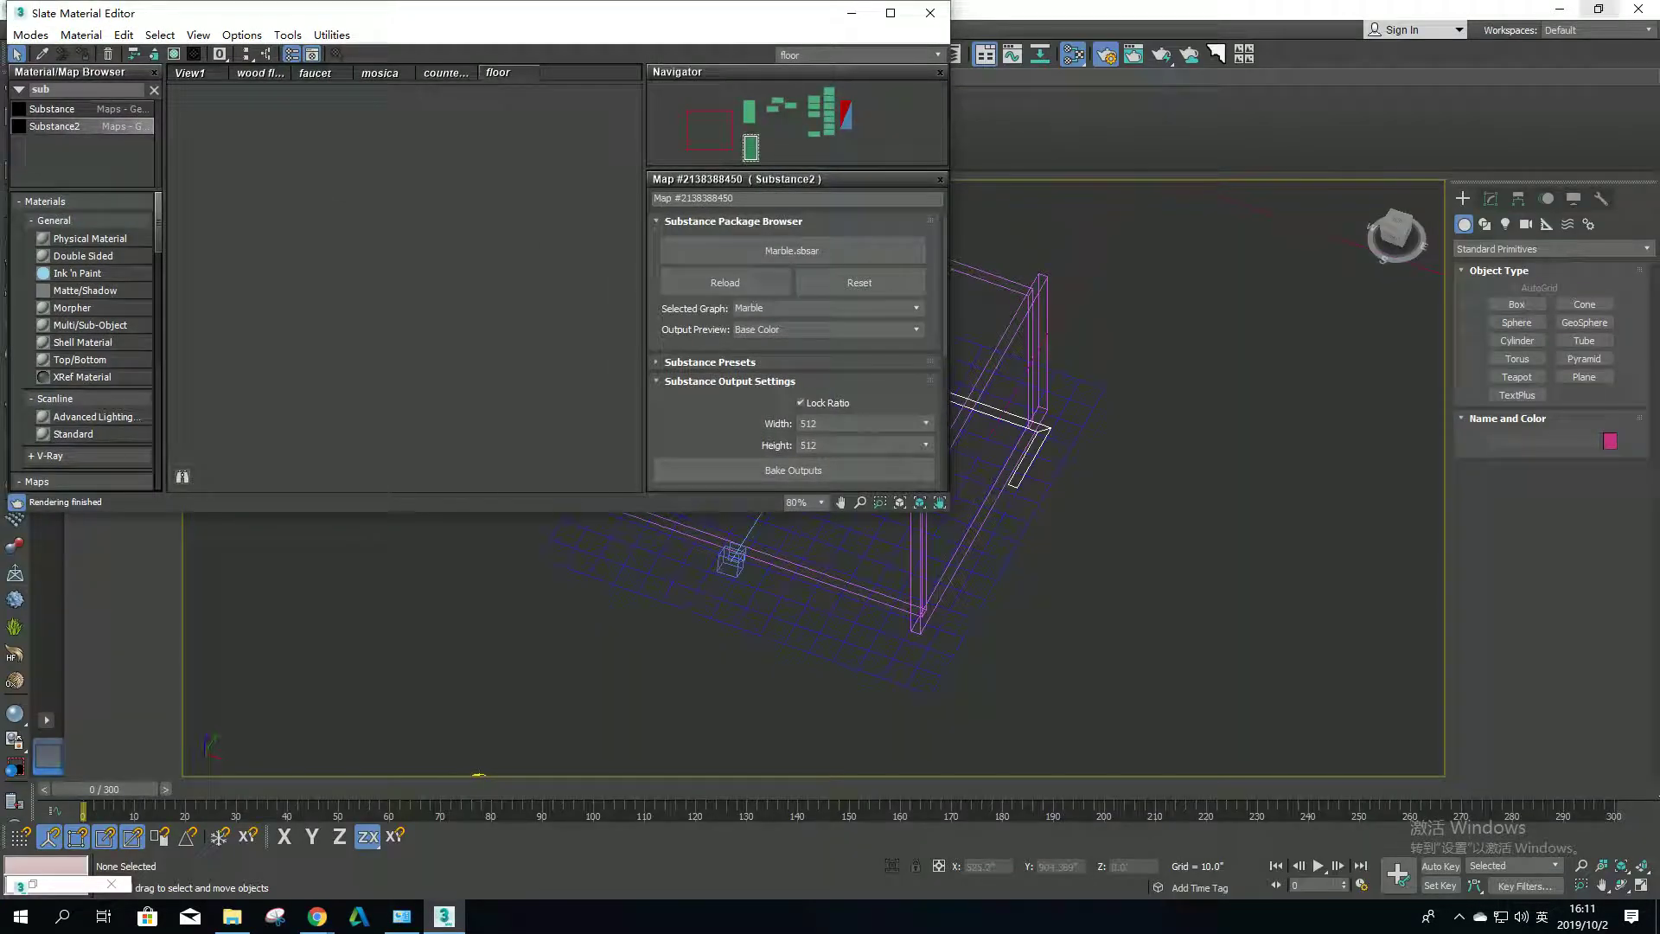
pyautogui.moveTo(485, 11); pyautogui.dragTo(726, 129)
pyautogui.press('z')
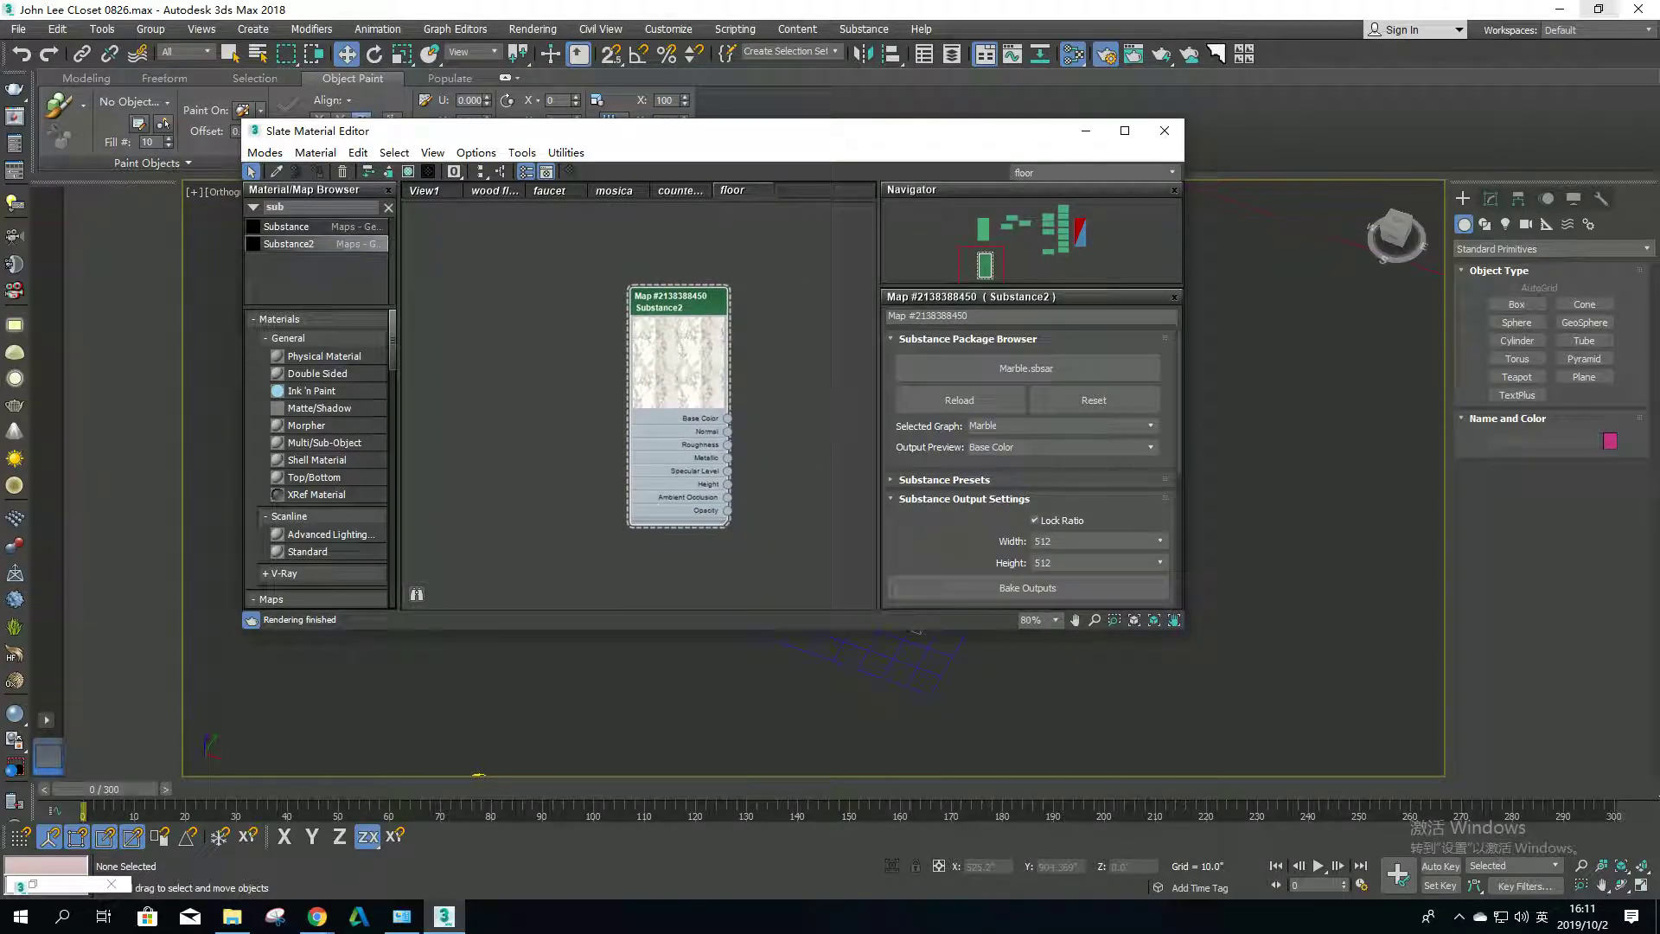
pyautogui.scroll(1, 681, 310)
pyautogui.scroll(1, 680, 310)
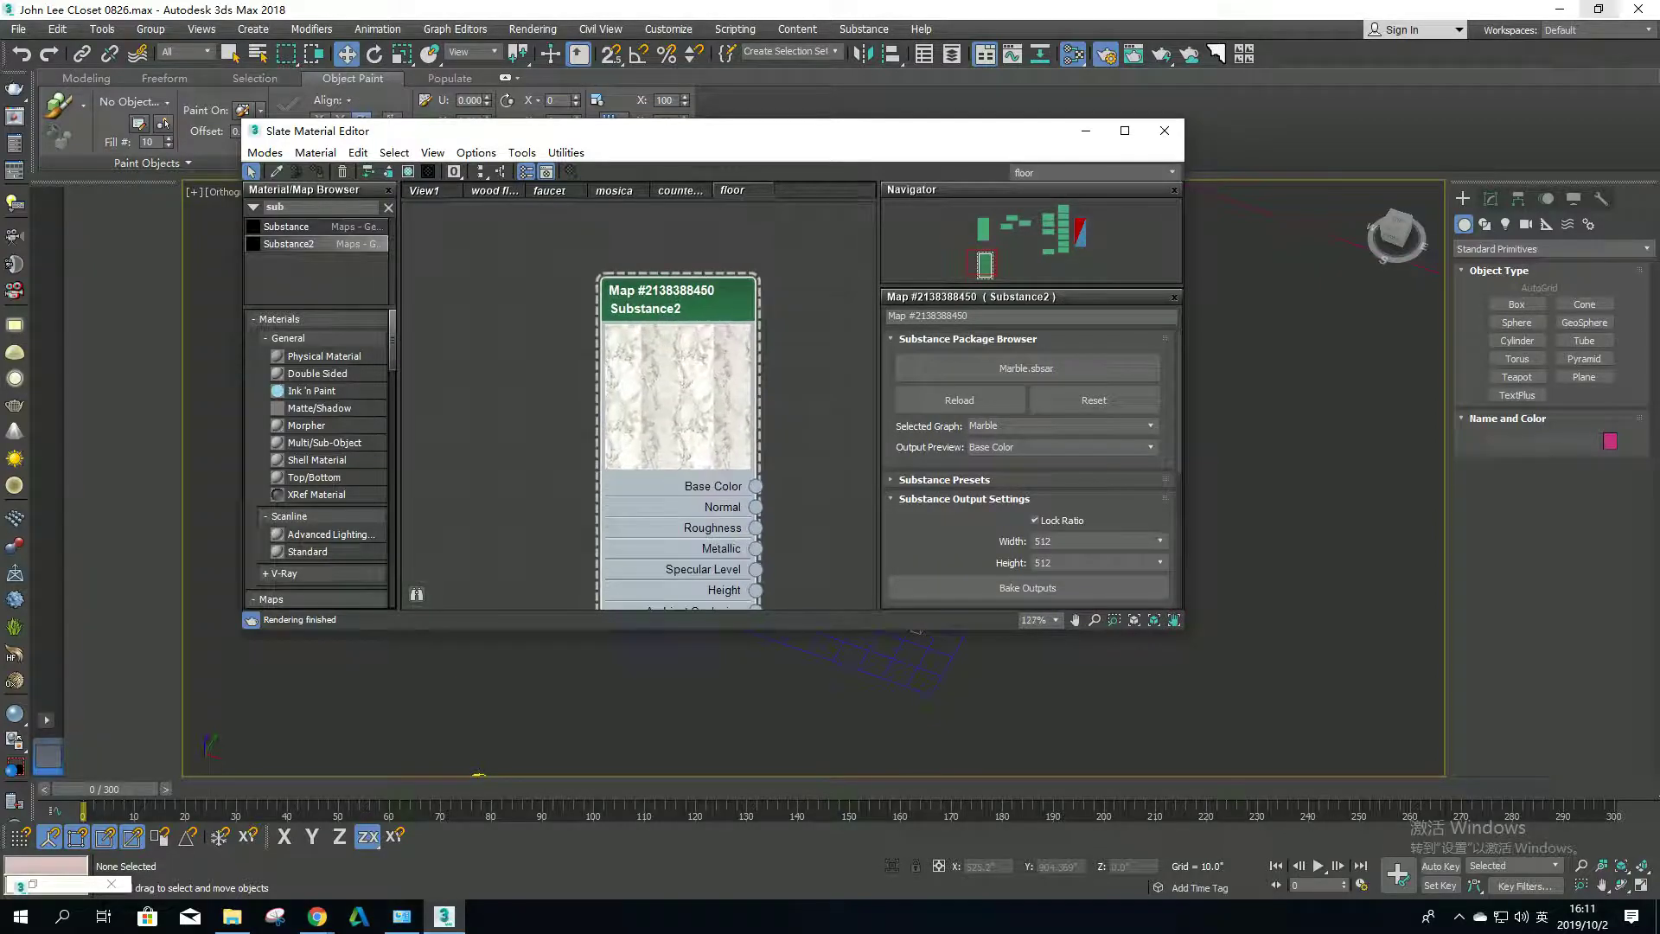
pyautogui.scroll(-1, 681, 309)
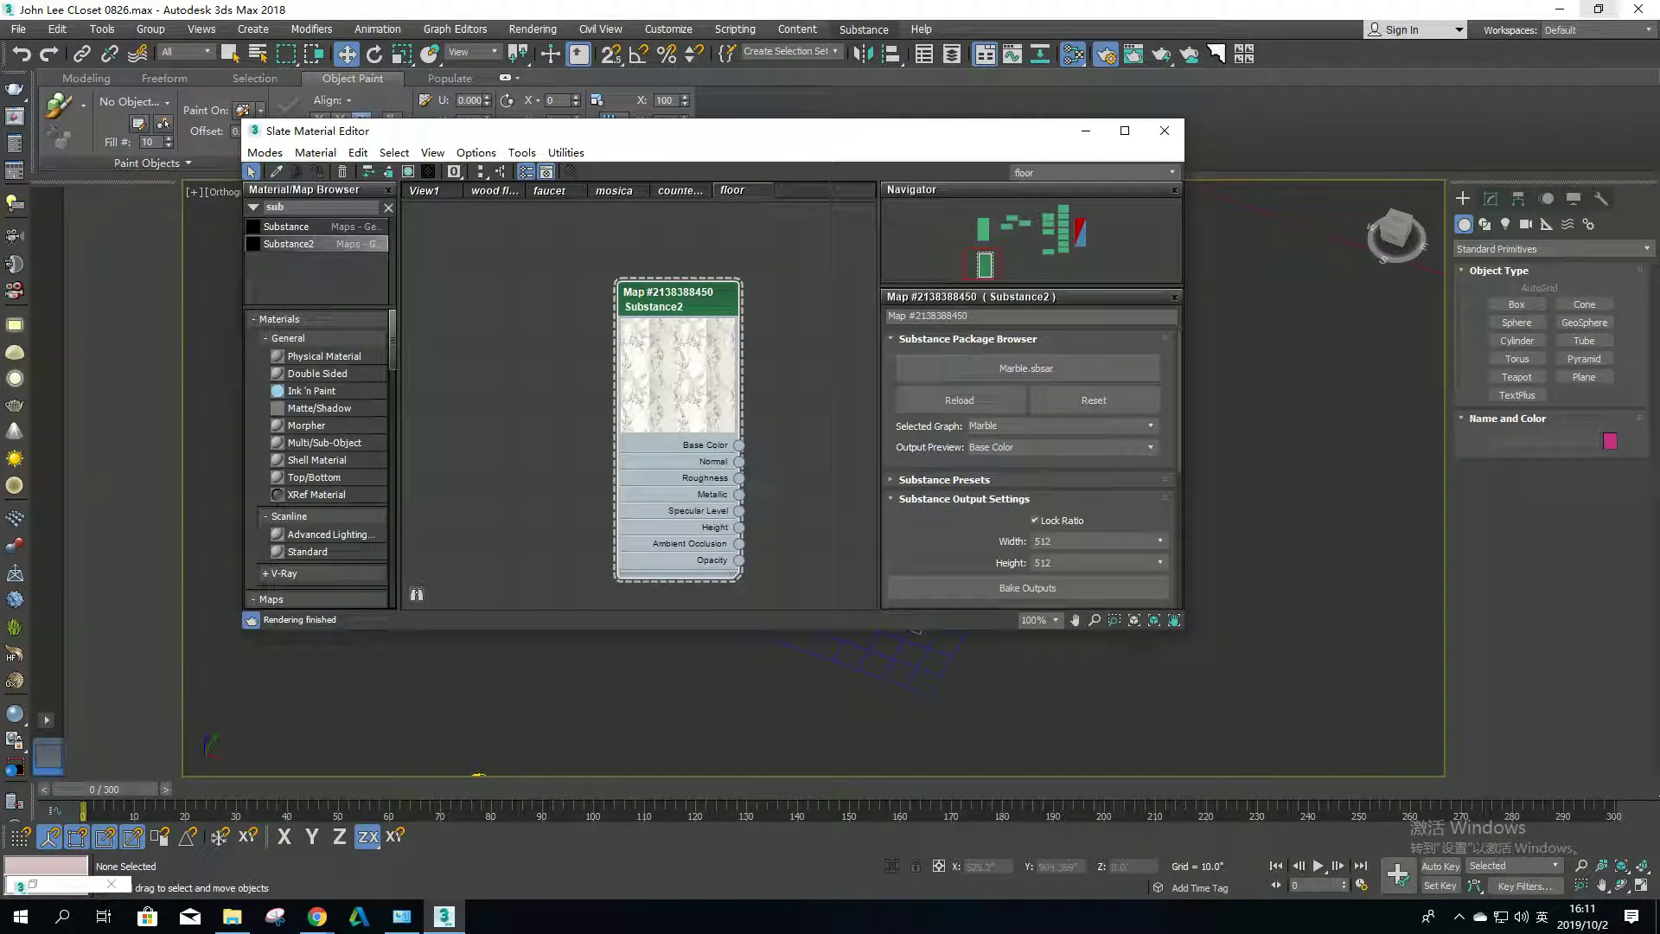
pyautogui.click(864, 29)
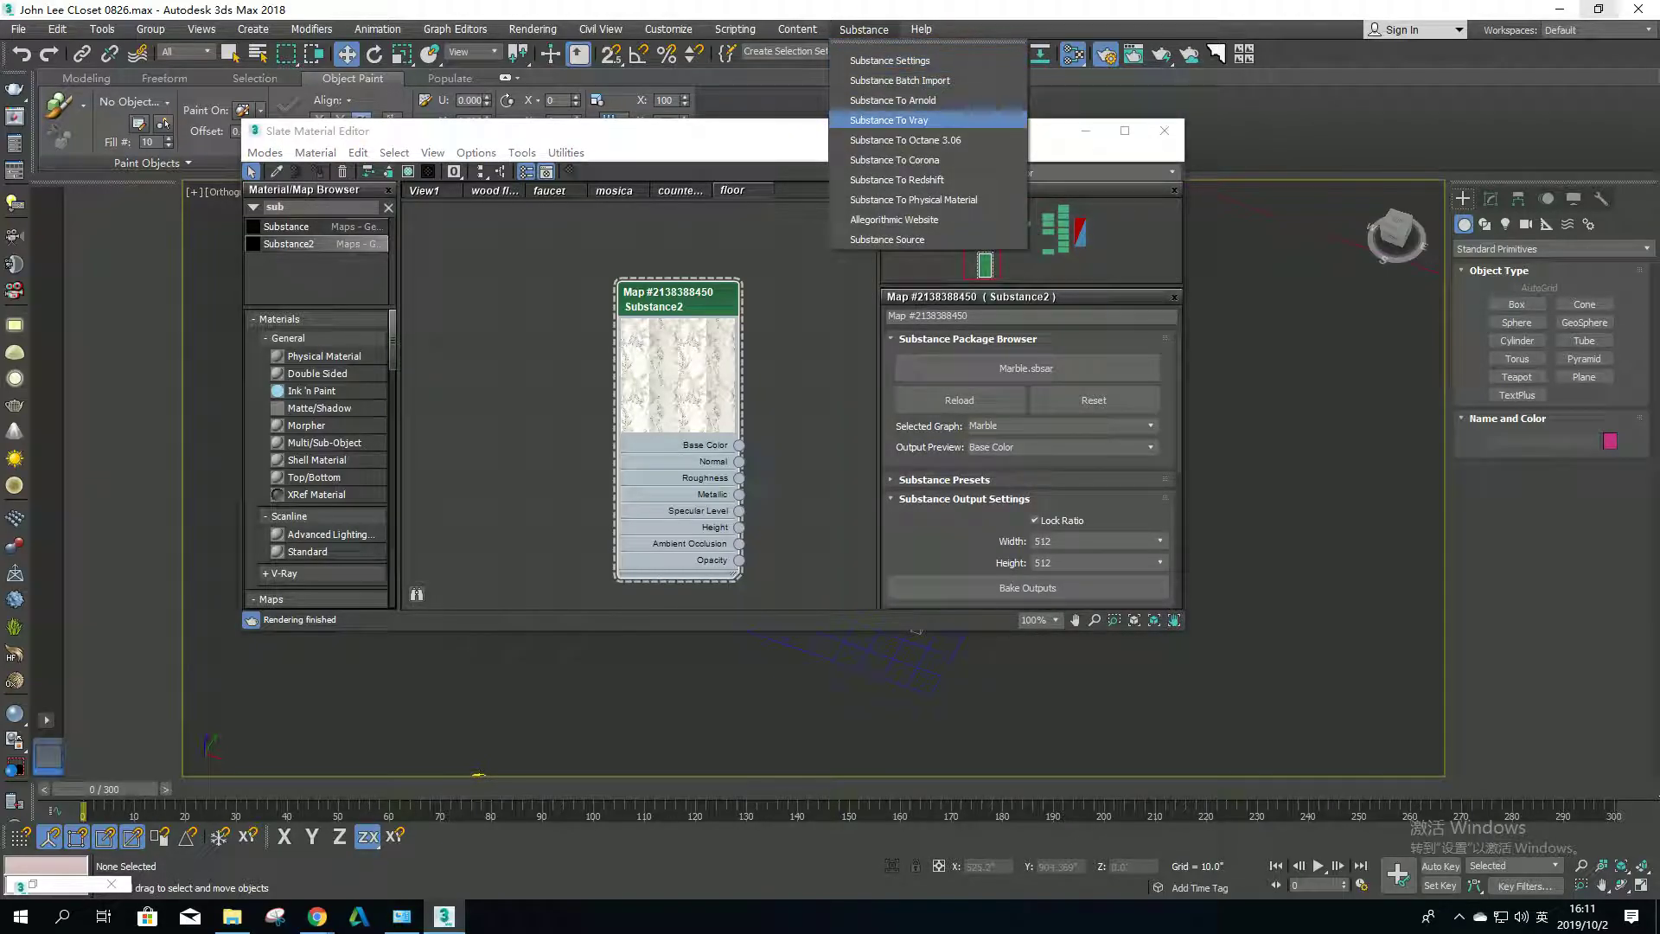
pyautogui.click(890, 120)
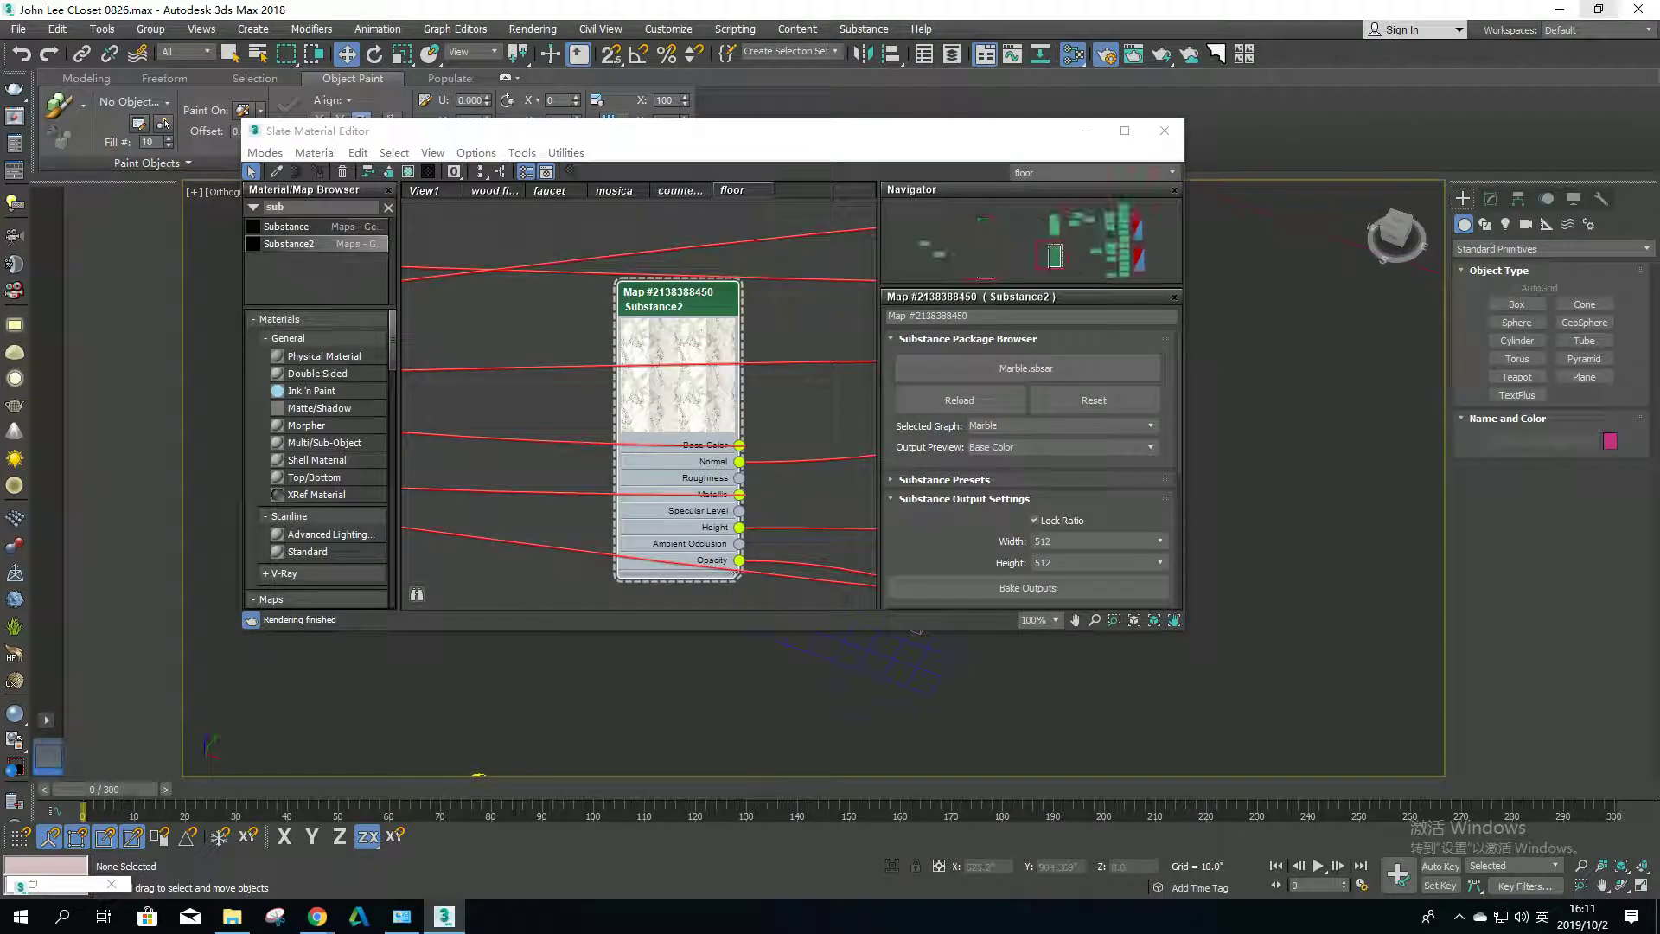
# Step: Rearrange the generated V-Ray node network, moving the ColorMap node higher
pyautogui.scroll(-5, 640, 346)
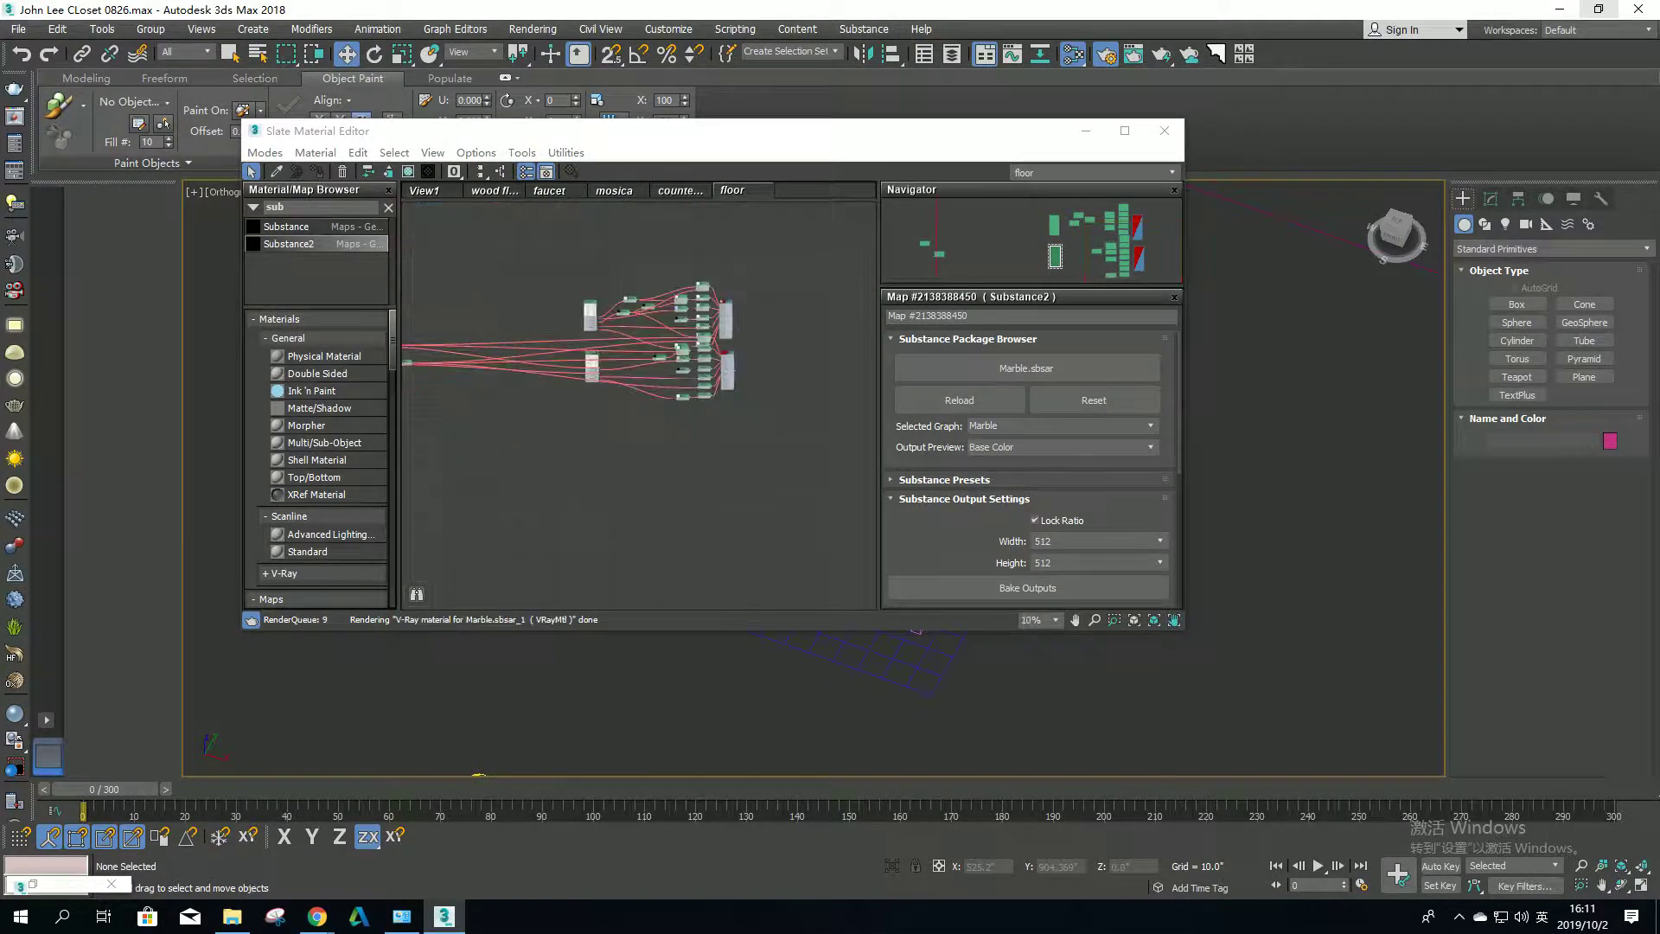
pyautogui.moveTo(765, 443); pyautogui.dragTo(554, 311)
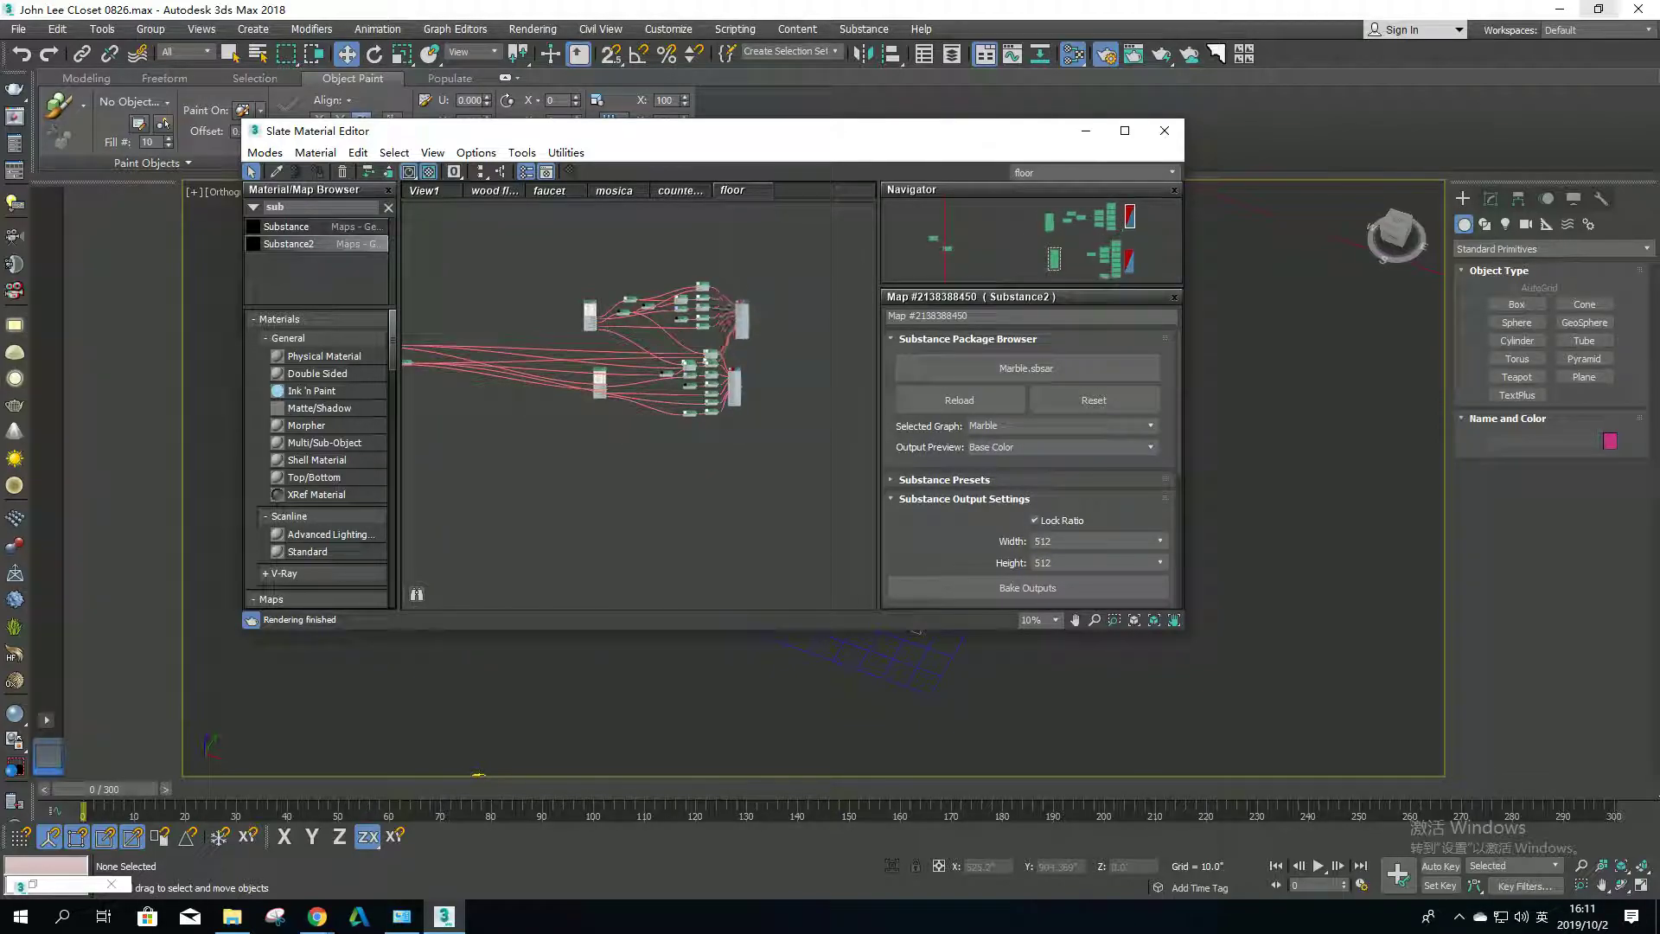
pyautogui.scroll(3, 692, 363)
pyautogui.scroll(3, 692, 363)
pyautogui.moveTo(687, 281); pyautogui.dragTo(680, 449)
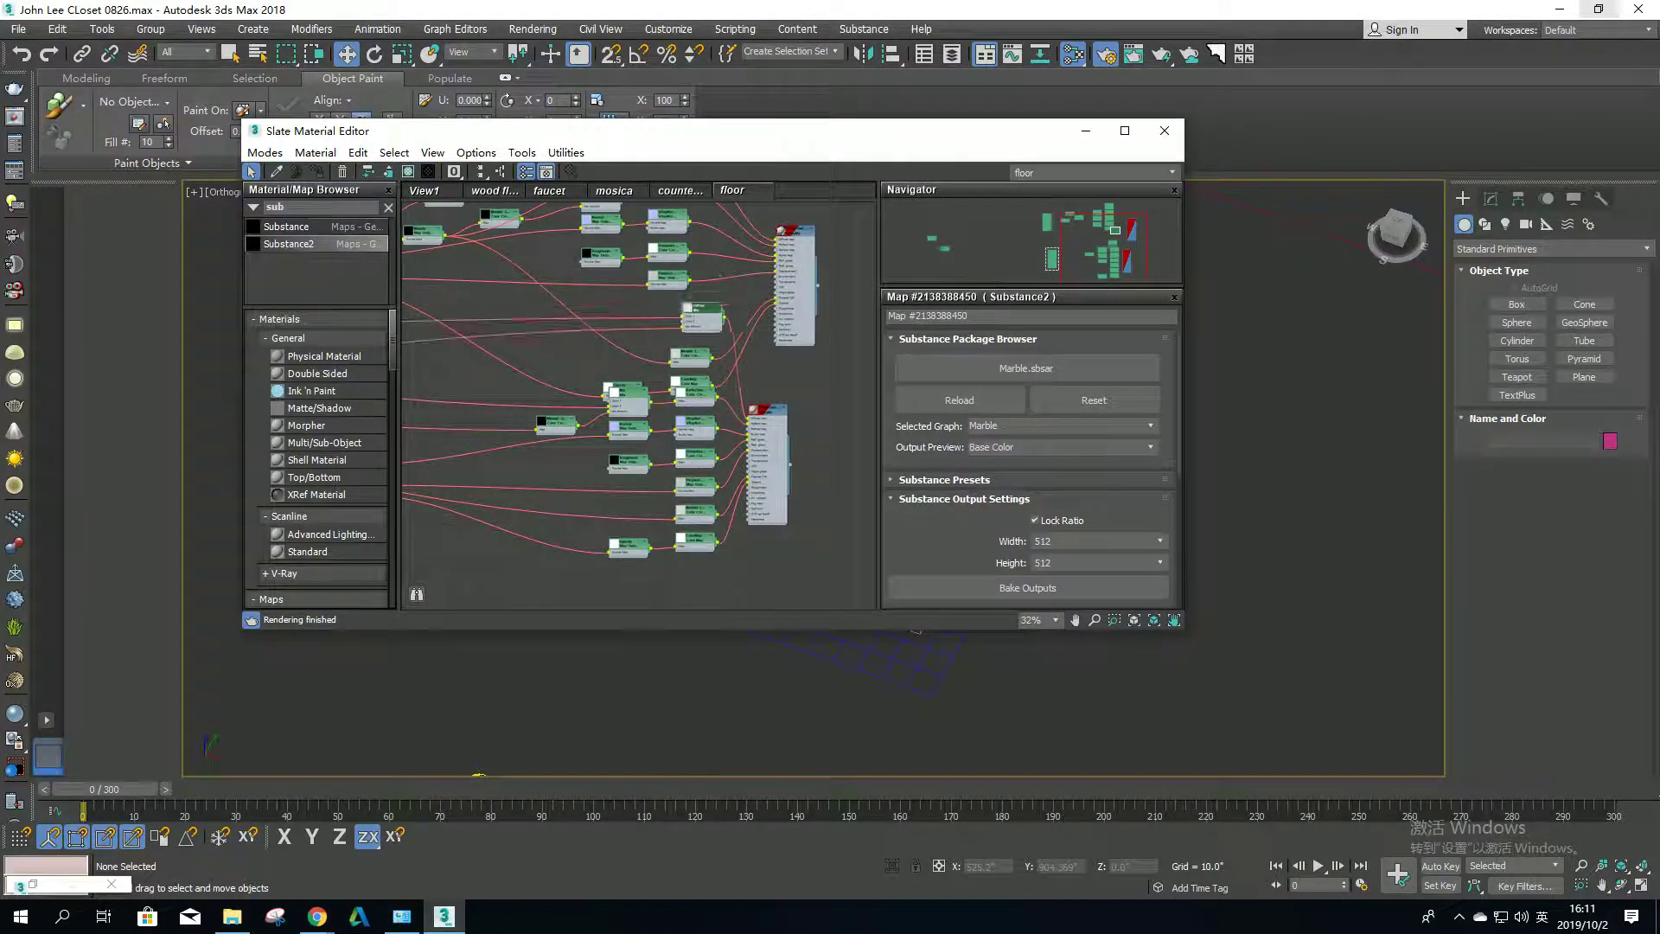
pyautogui.moveTo(692, 380); pyautogui.dragTo(702, 324)
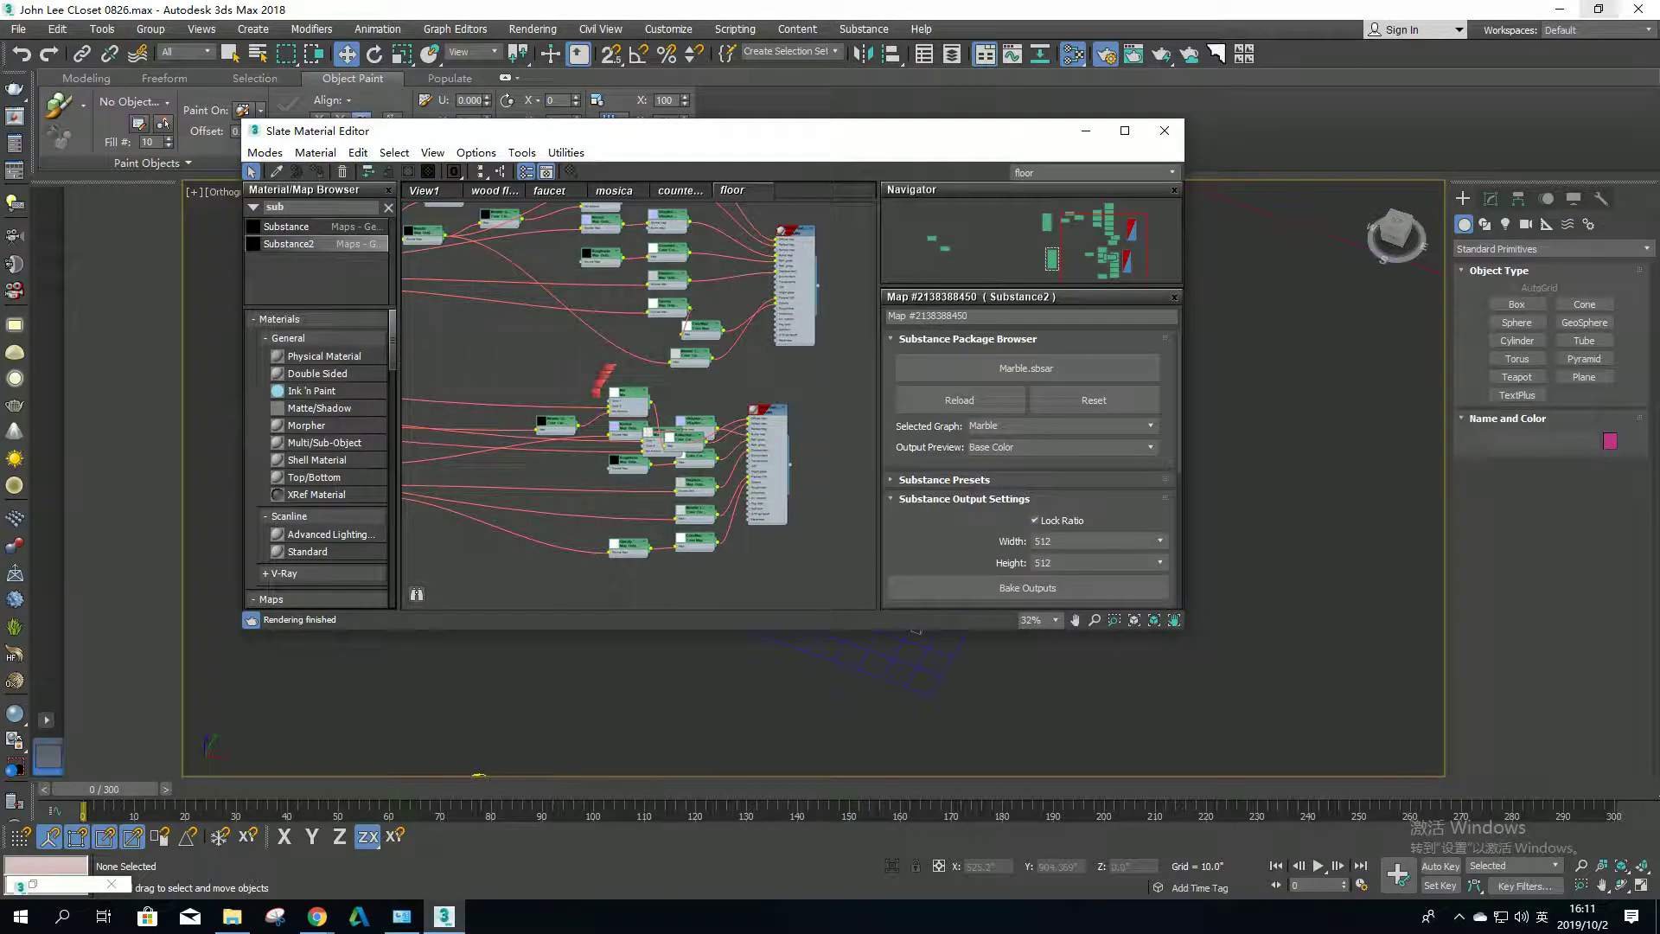
pyautogui.scroll(-5, 640, 380)
pyautogui.scroll(-2, 566, 396)
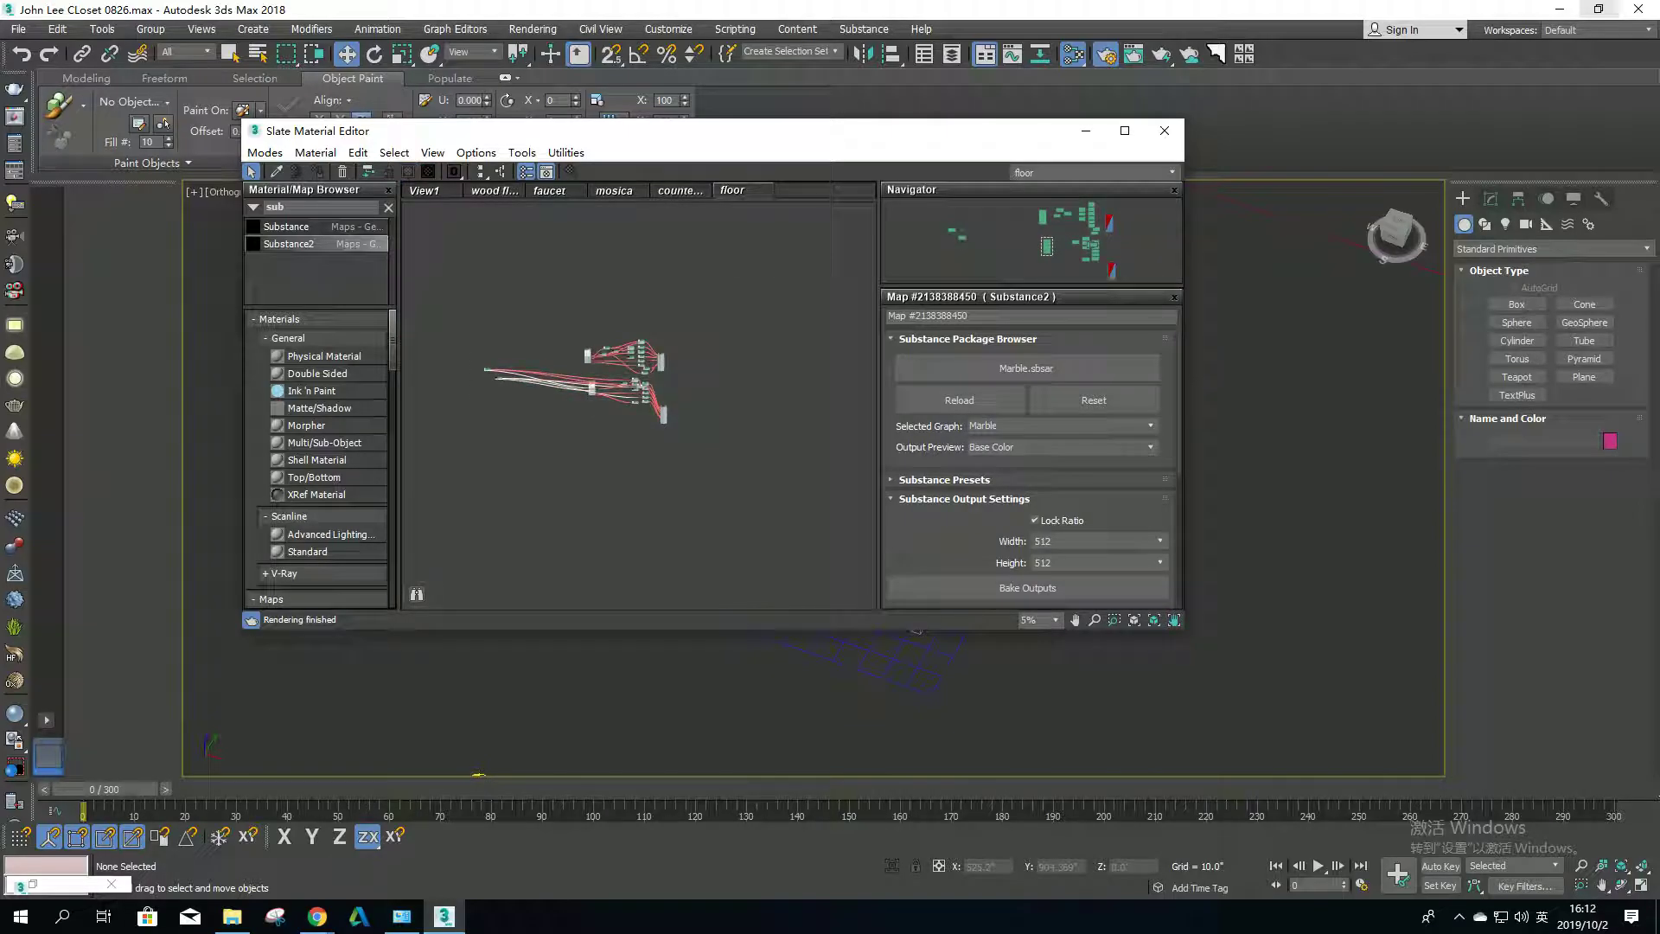
pyautogui.moveTo(467, 352); pyautogui.dragTo(522, 415)
pyautogui.scroll(1, 675, 437)
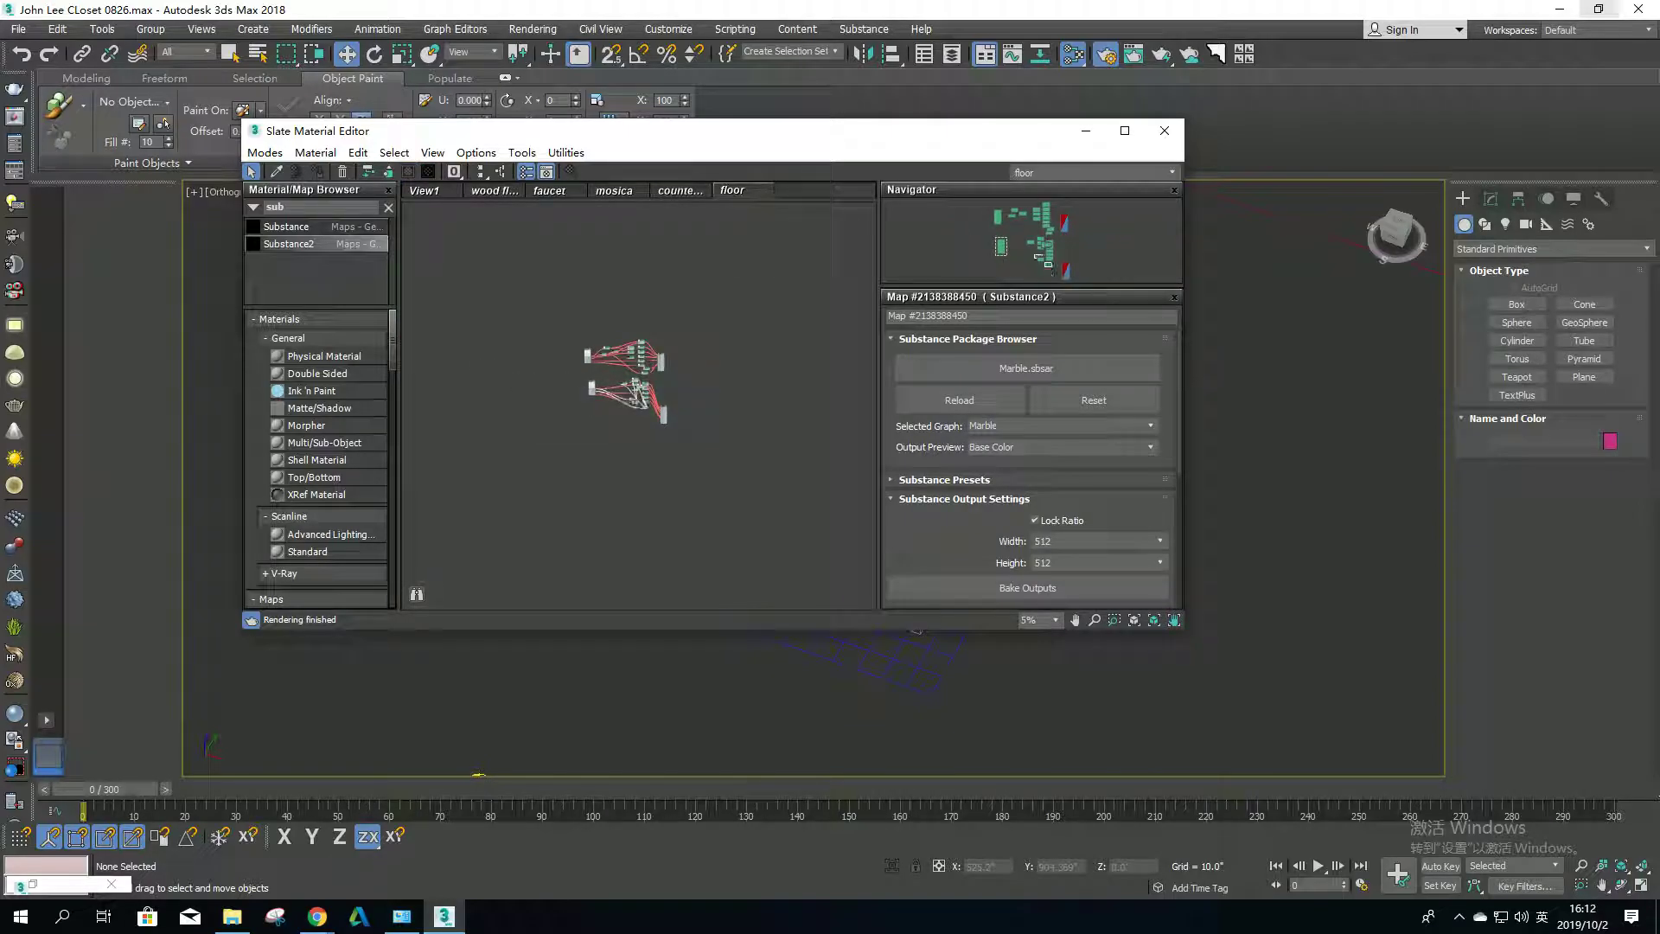
pyautogui.scroll(3, 675, 437)
pyautogui.scroll(-2, 683, 422)
# Step: Tidy the lower node network and maximize the Slate Material Editor
pyautogui.moveTo(688, 424); pyautogui.dragTo(480, 290)
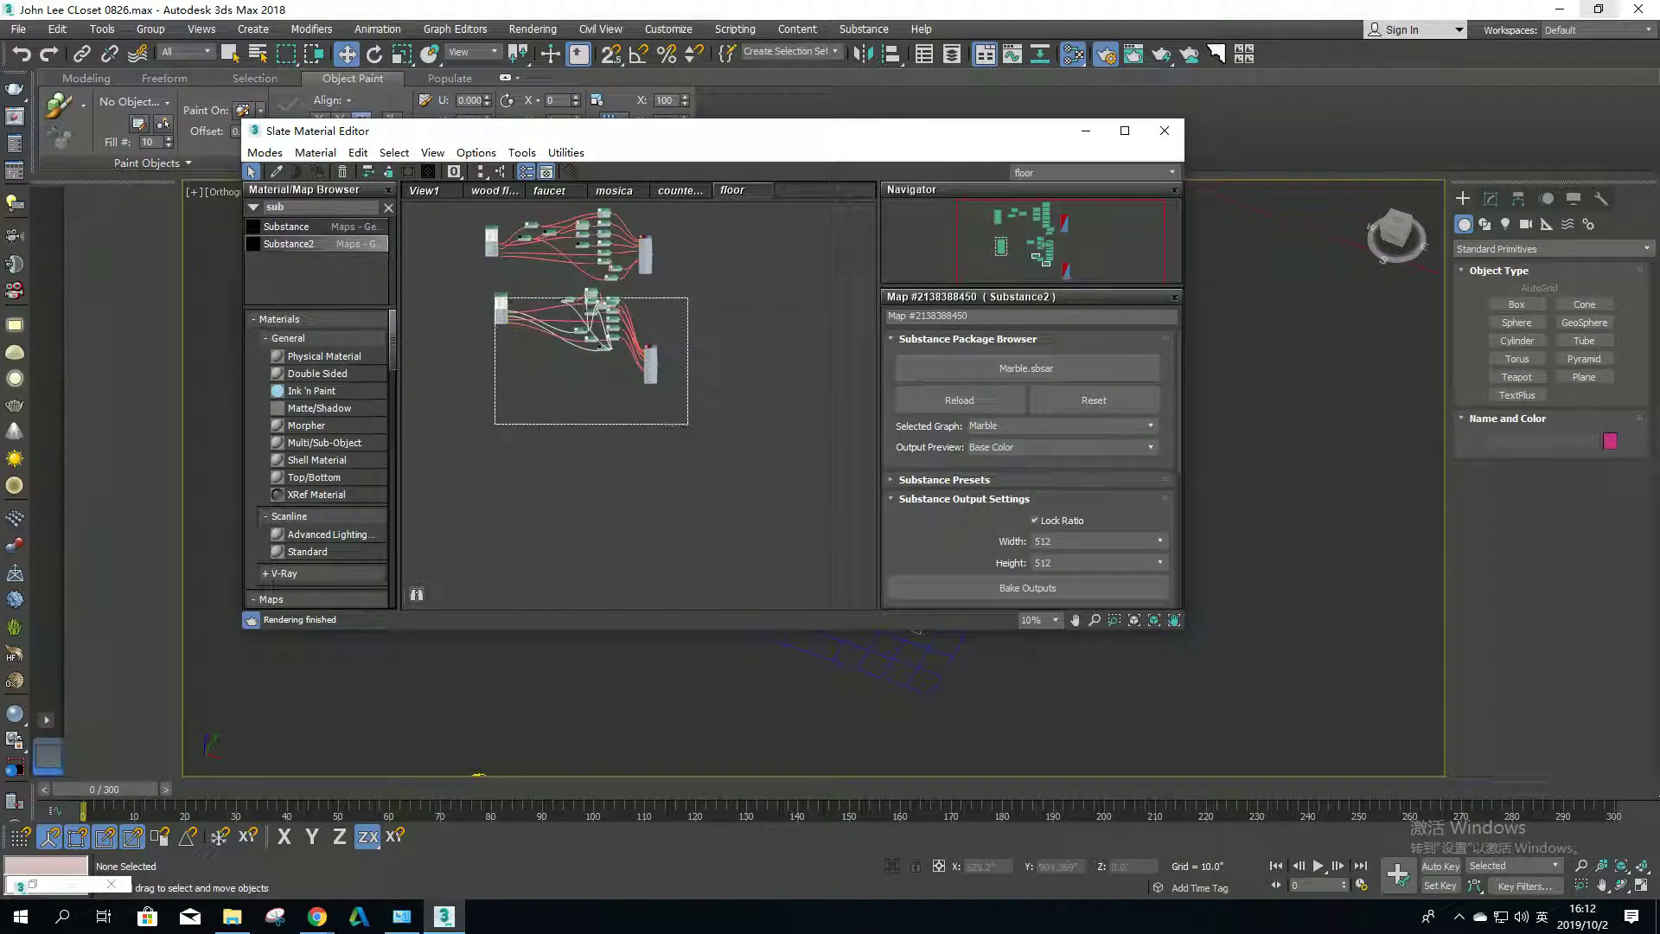
pyautogui.click(606, 415)
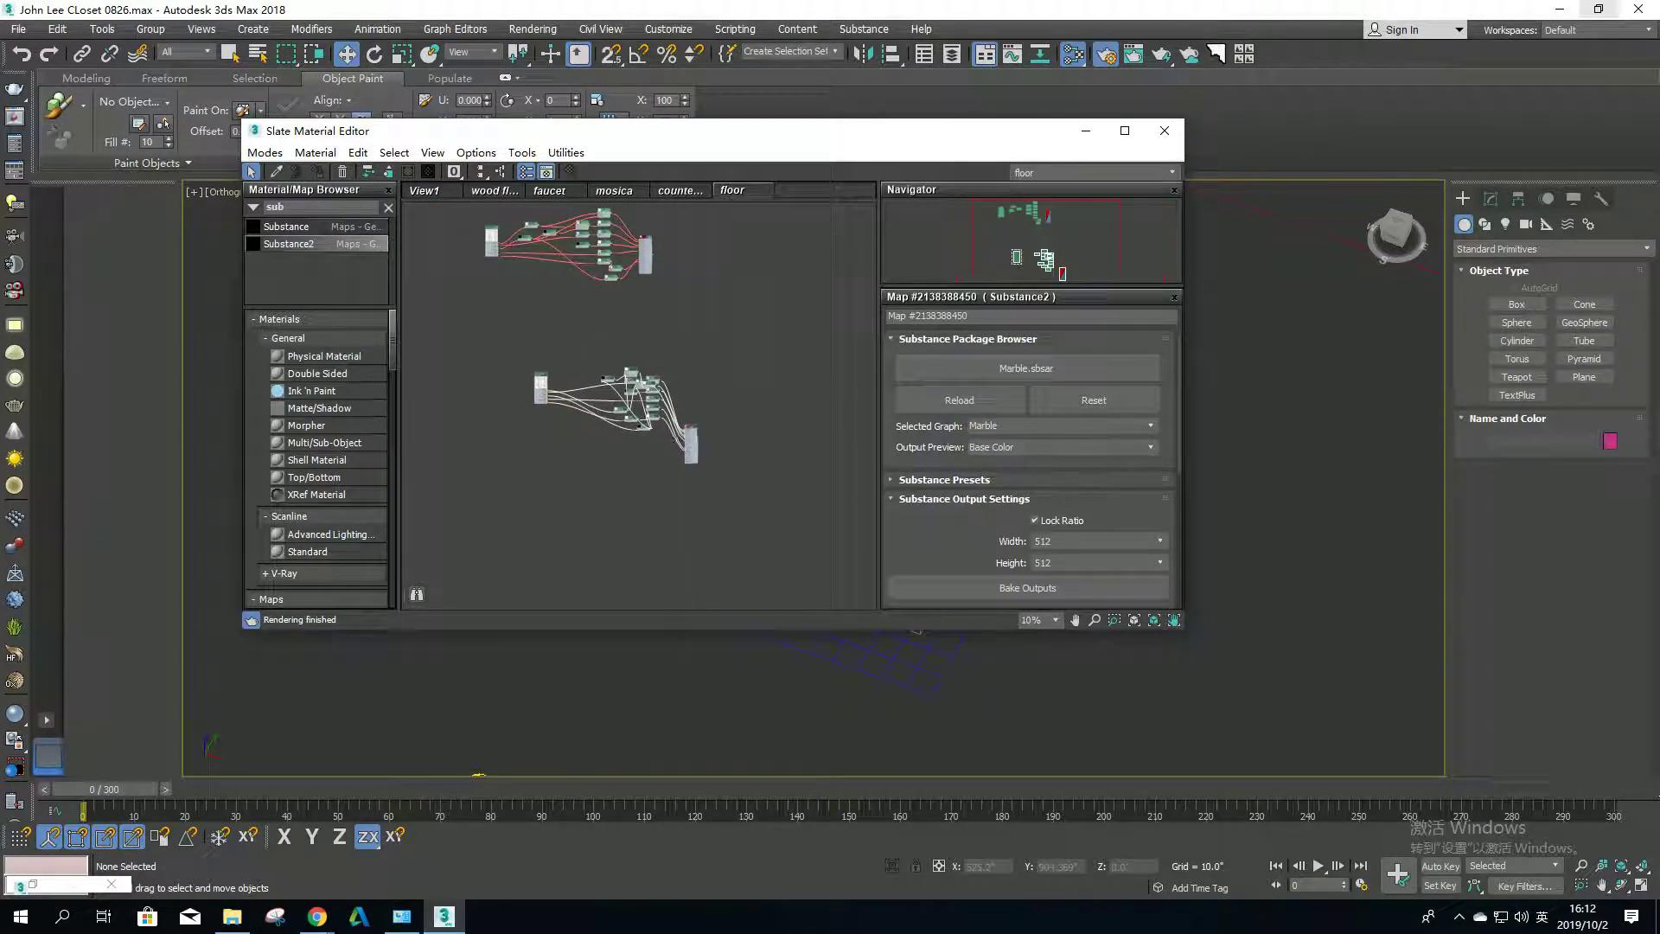
pyautogui.scroll(3, 538, 324)
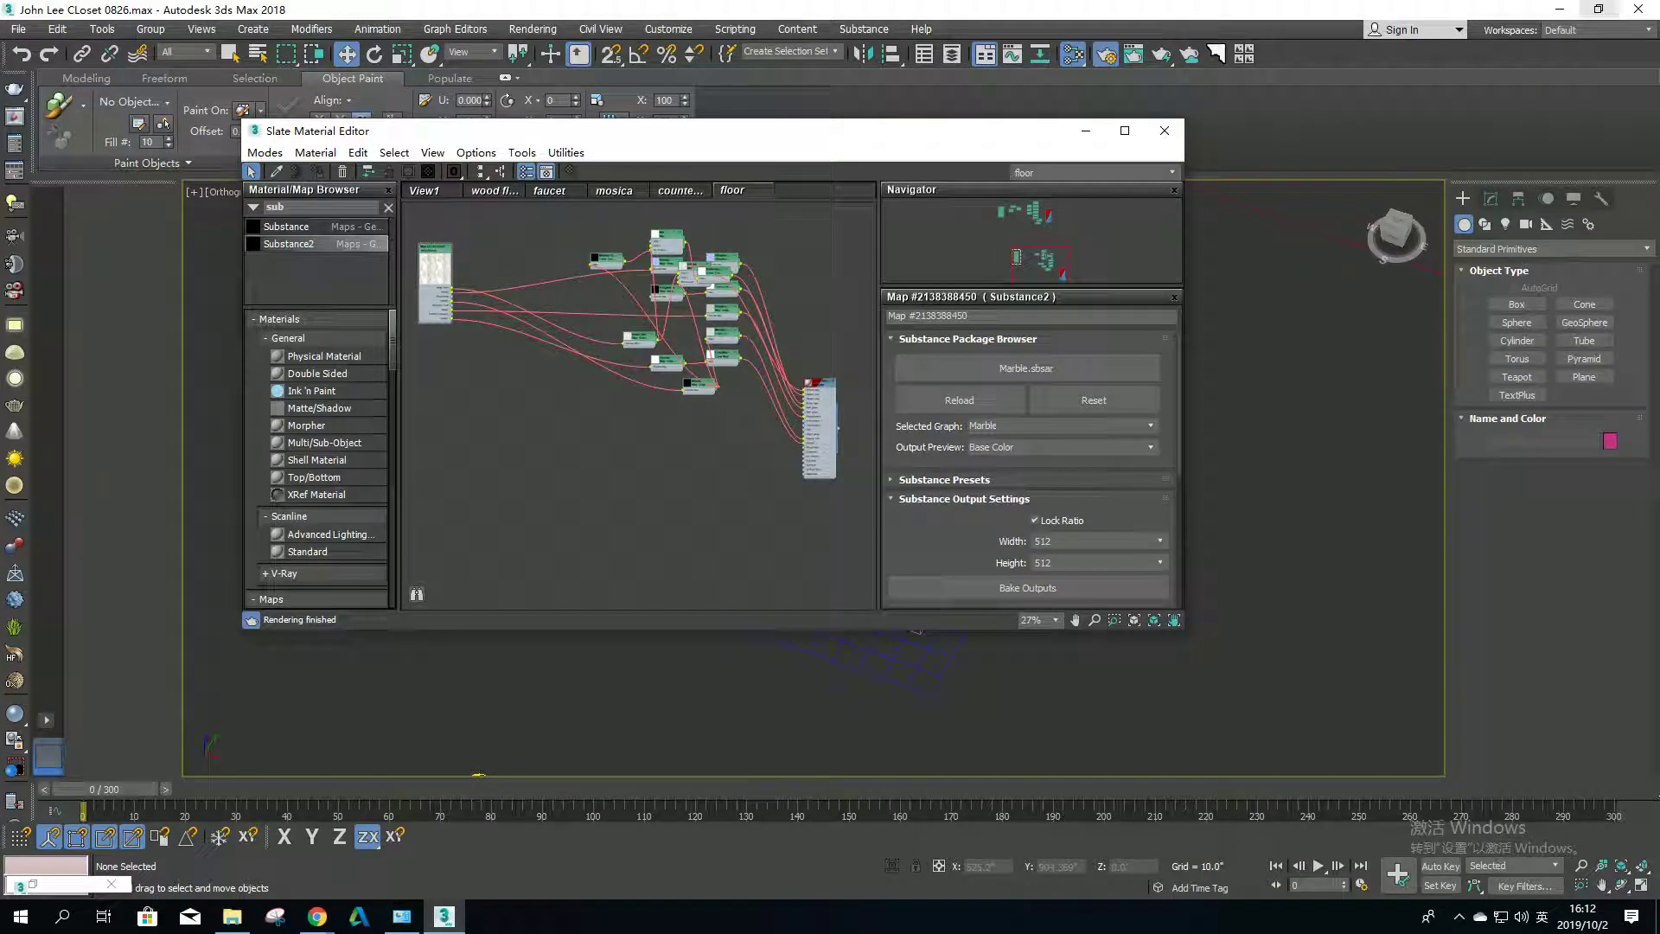
pyautogui.click(1126, 130)
pyautogui.scroll(-3, 691, 286)
pyautogui.scroll(5, 691, 285)
# Step: Move the V-Ray material node and Metallic Map Output node into a tidy layout
pyautogui.scroll(-2, 851, 401)
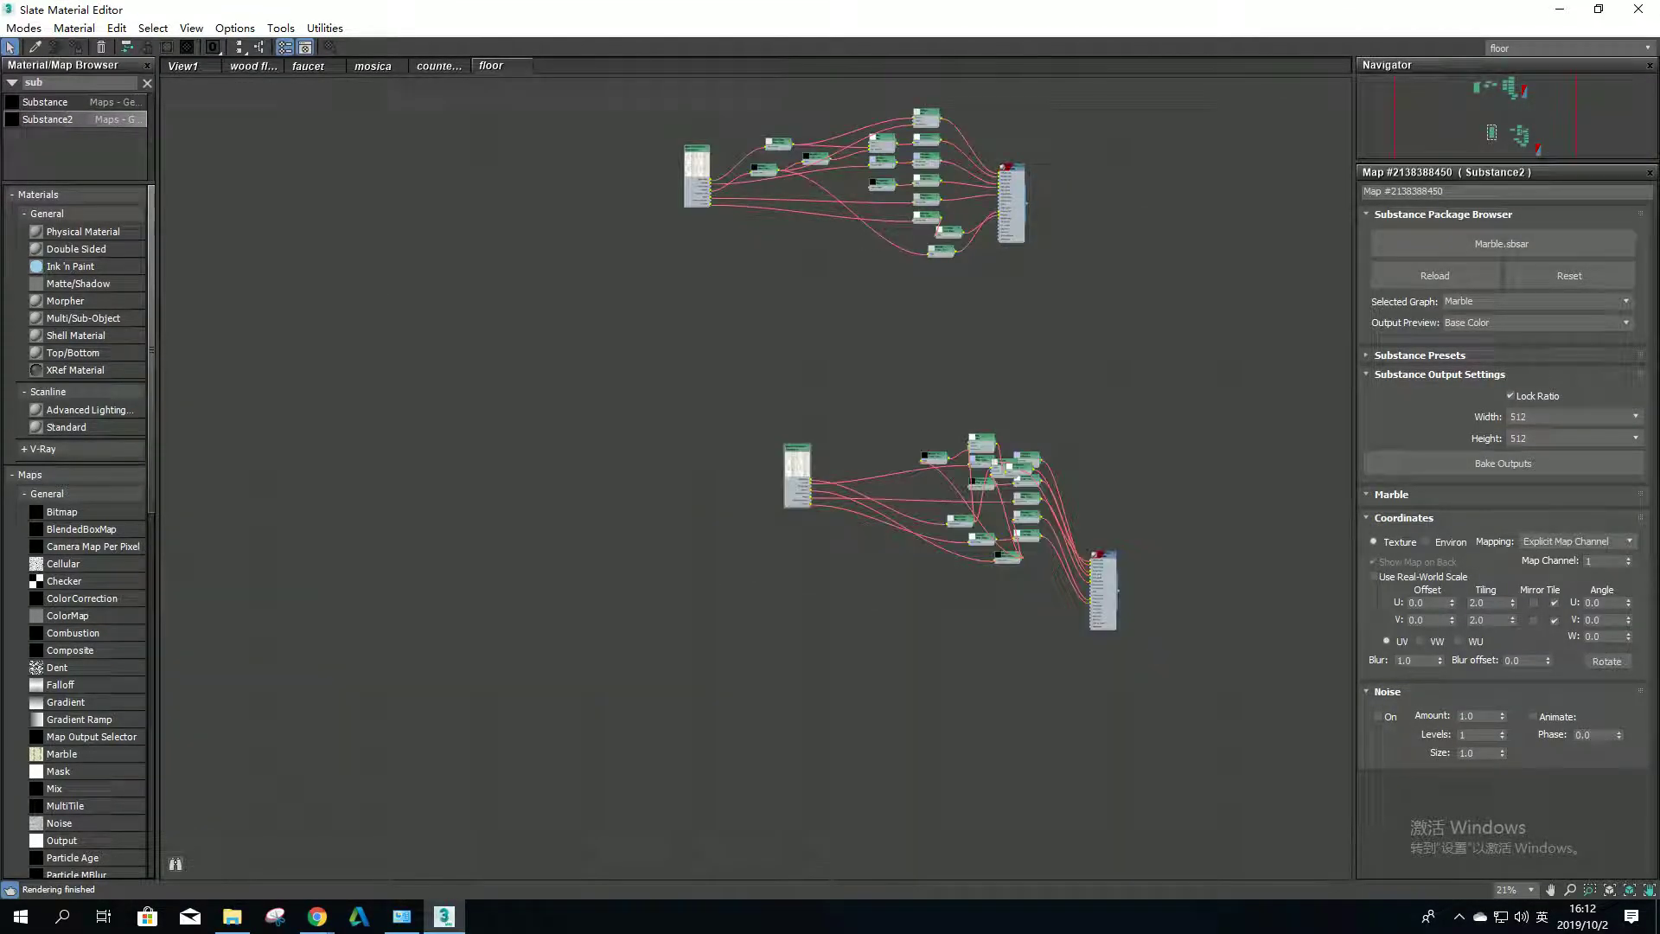
pyautogui.scroll(2, 779, 363)
pyautogui.scroll(1, 1094, 476)
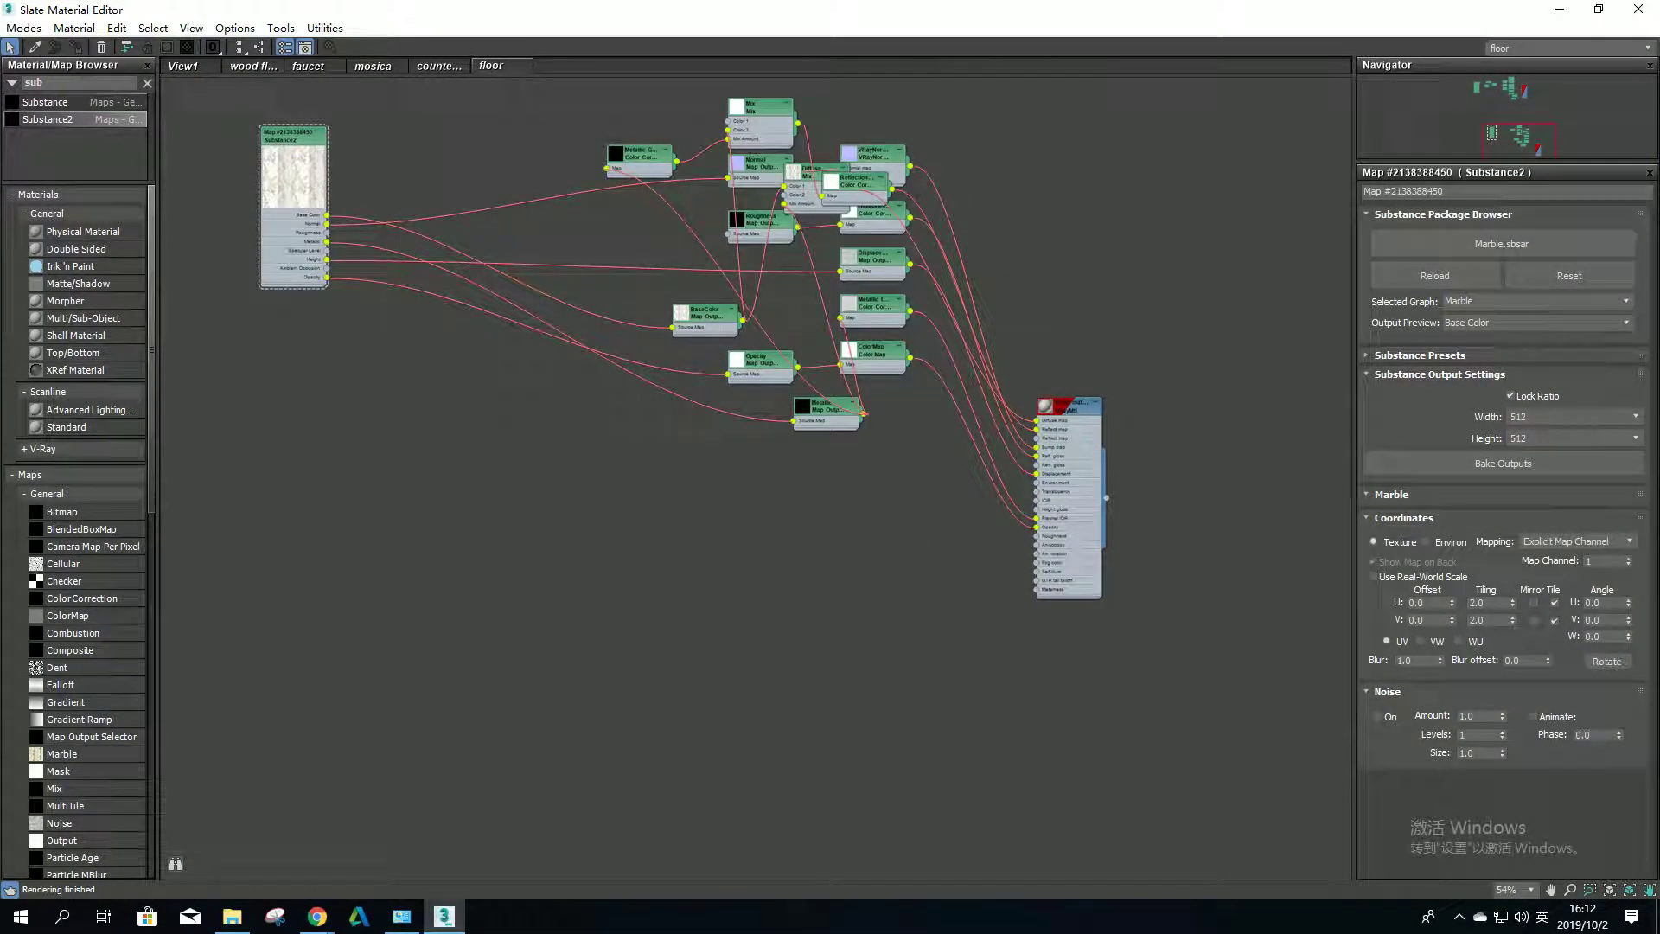
pyautogui.moveTo(1059, 397); pyautogui.dragTo(1062, 197)
pyautogui.scroll(1, 975, 261)
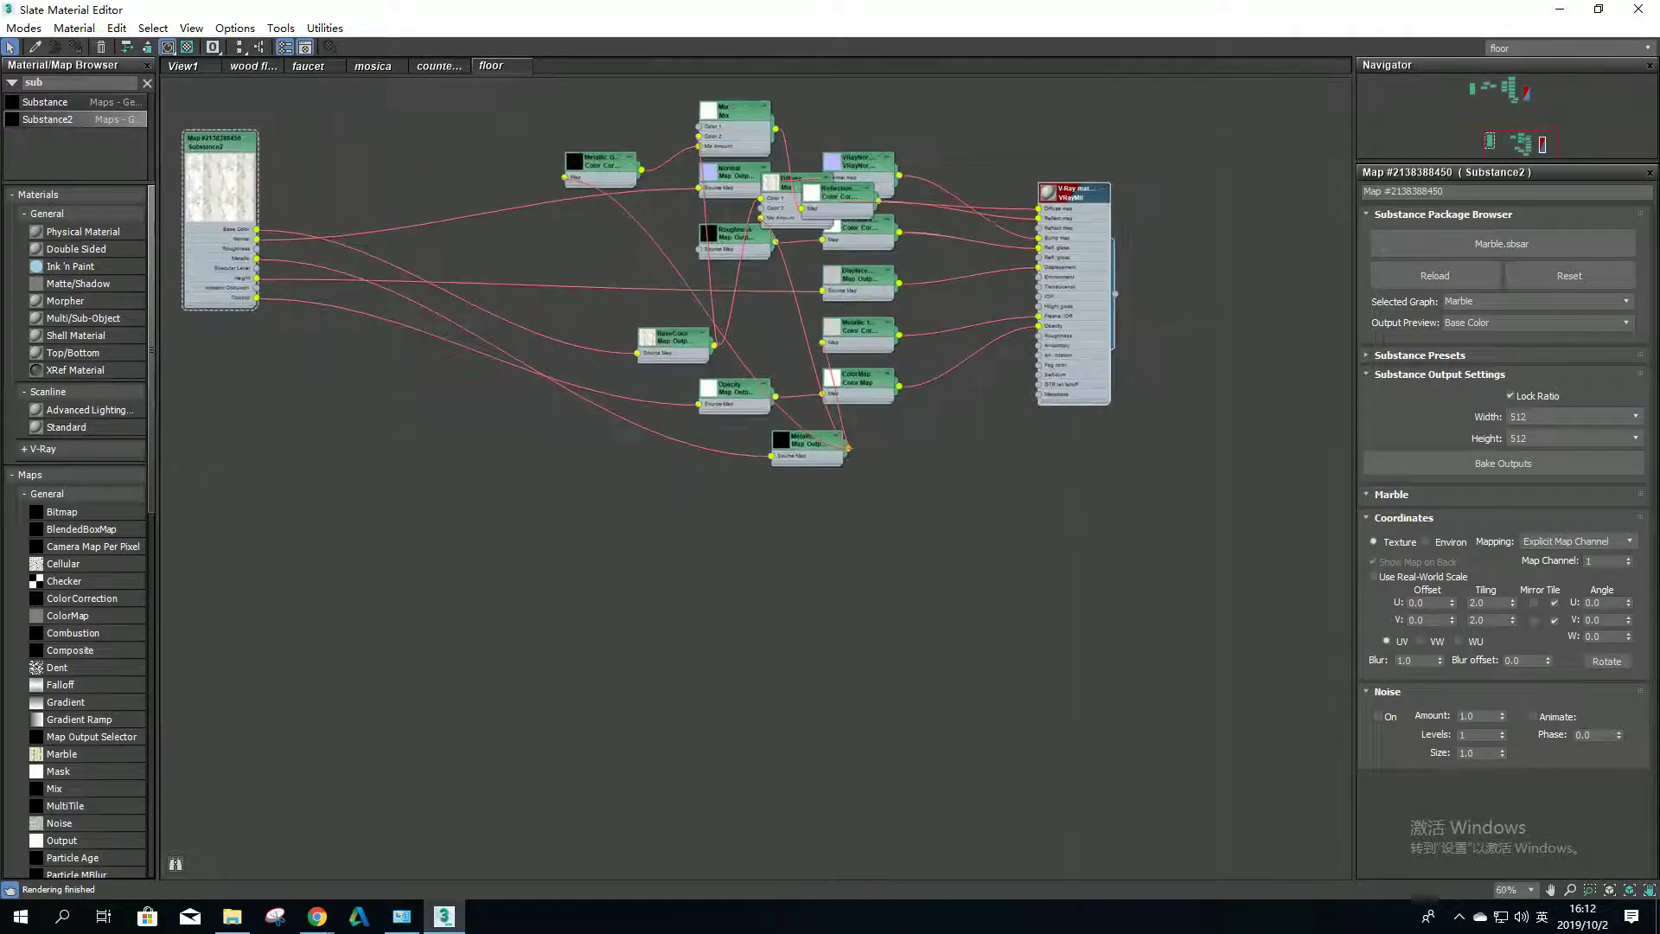
pyautogui.scroll(1, 976, 261)
pyautogui.scroll(1, 975, 261)
pyautogui.moveTo(860, 446); pyautogui.dragTo(648, 263)
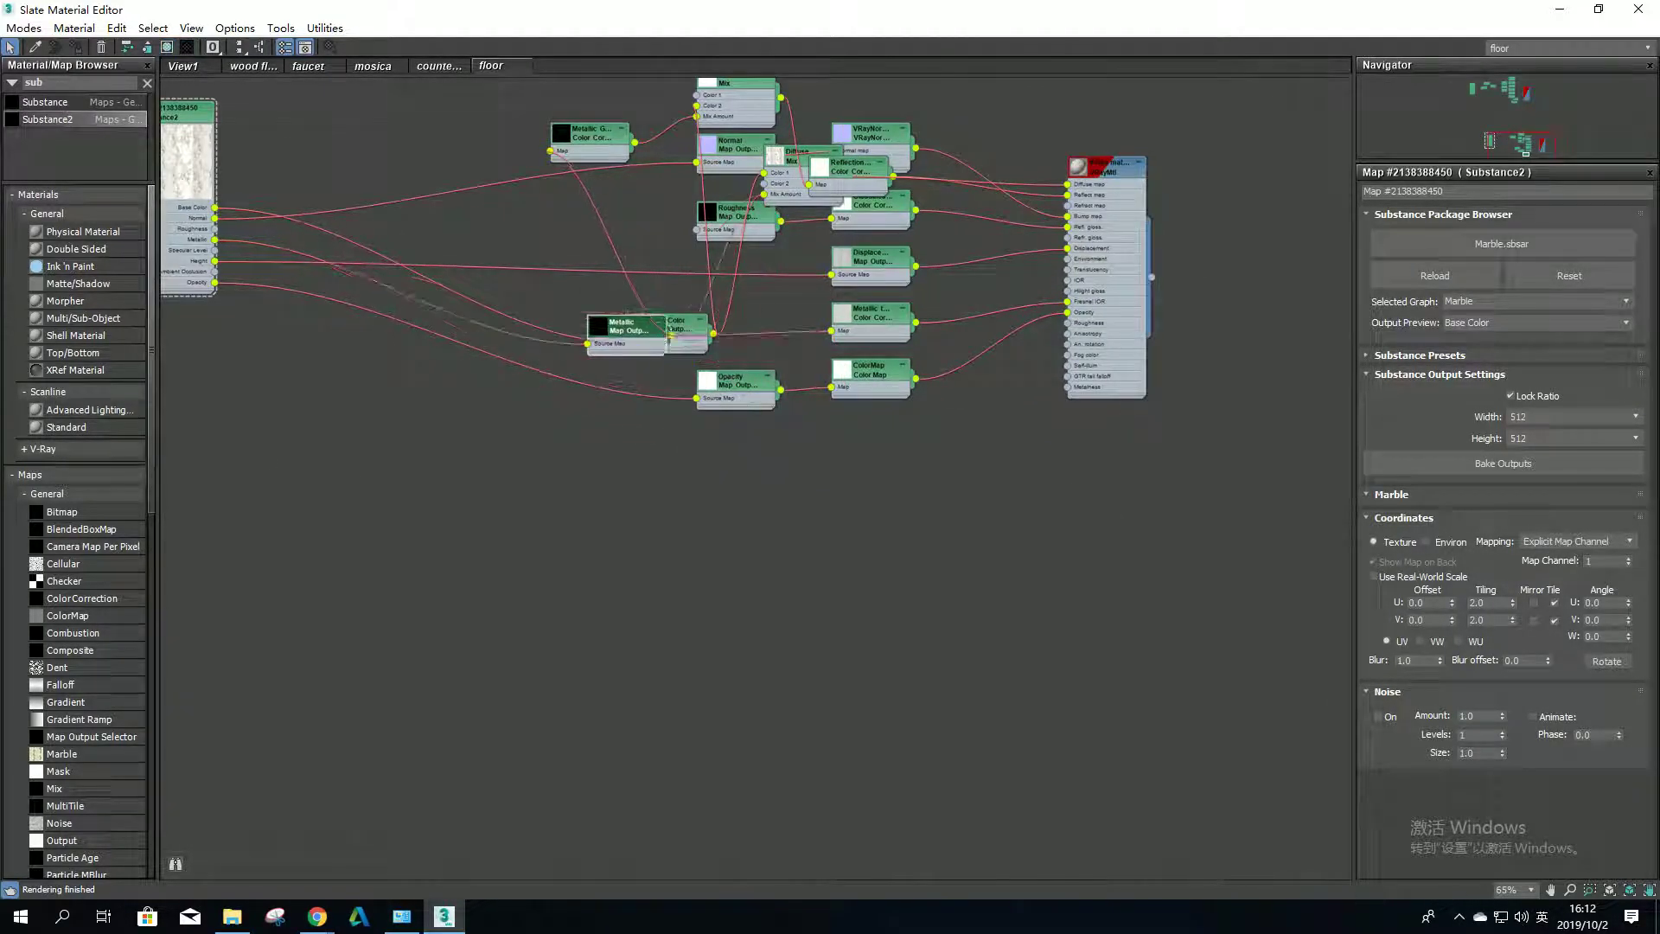
# Step: Preview V-Ray material for Marble.sbsar_1 on a checkered background, then close the preview
pyautogui.click(1086, 164)
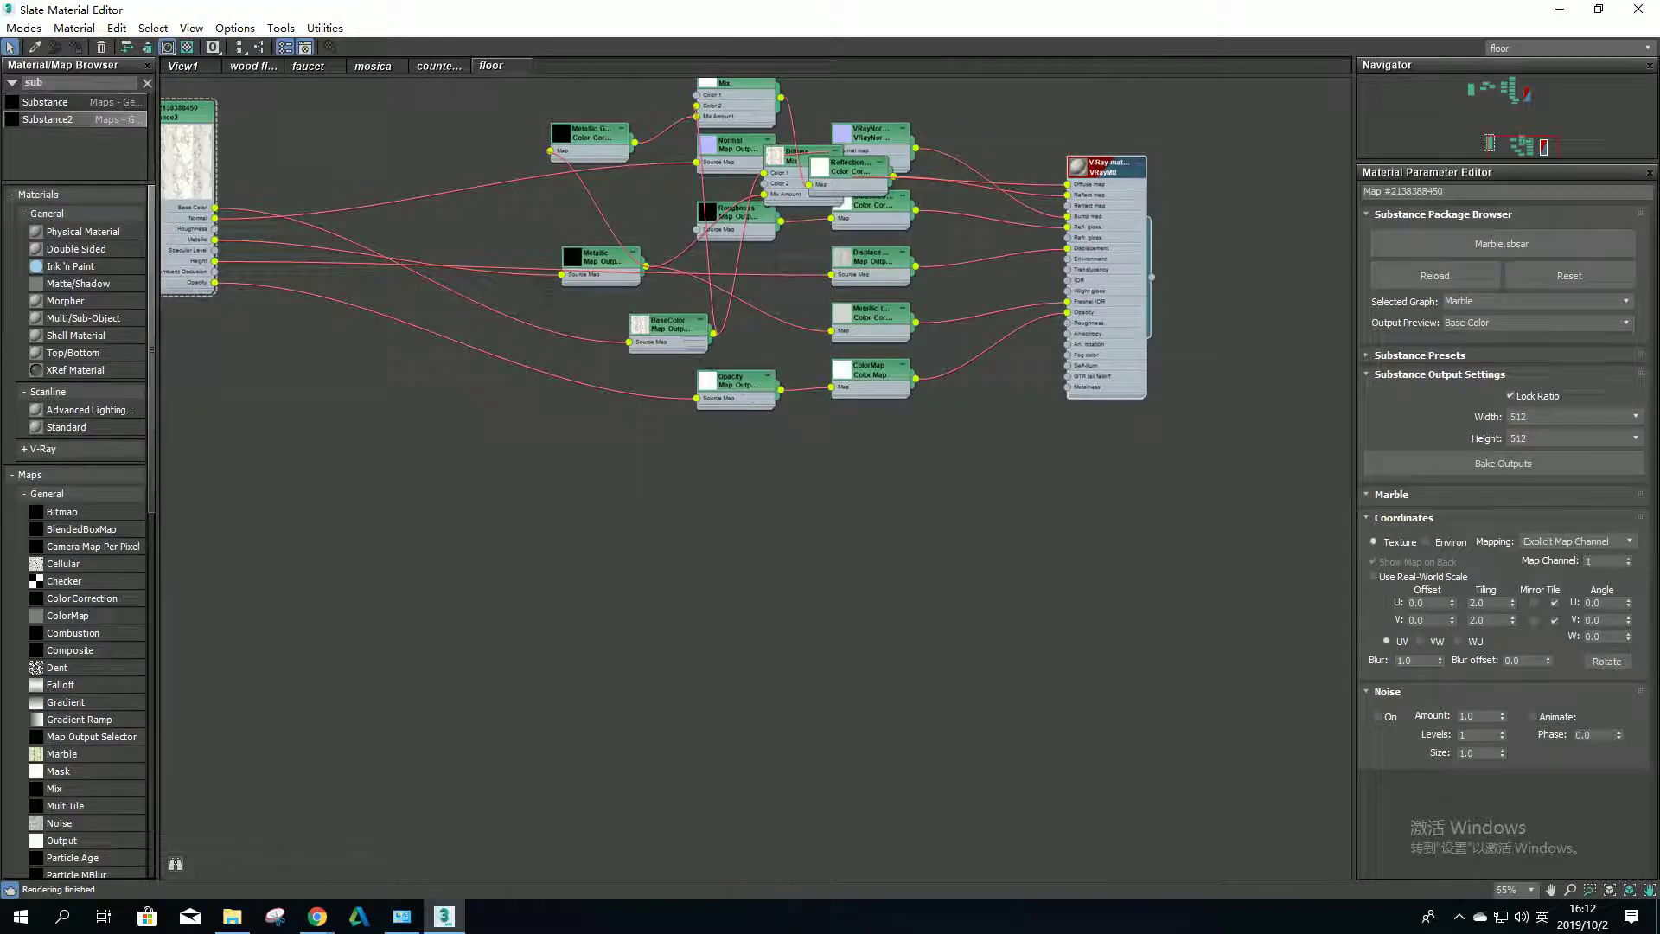
pyautogui.rightClick(1086, 164)
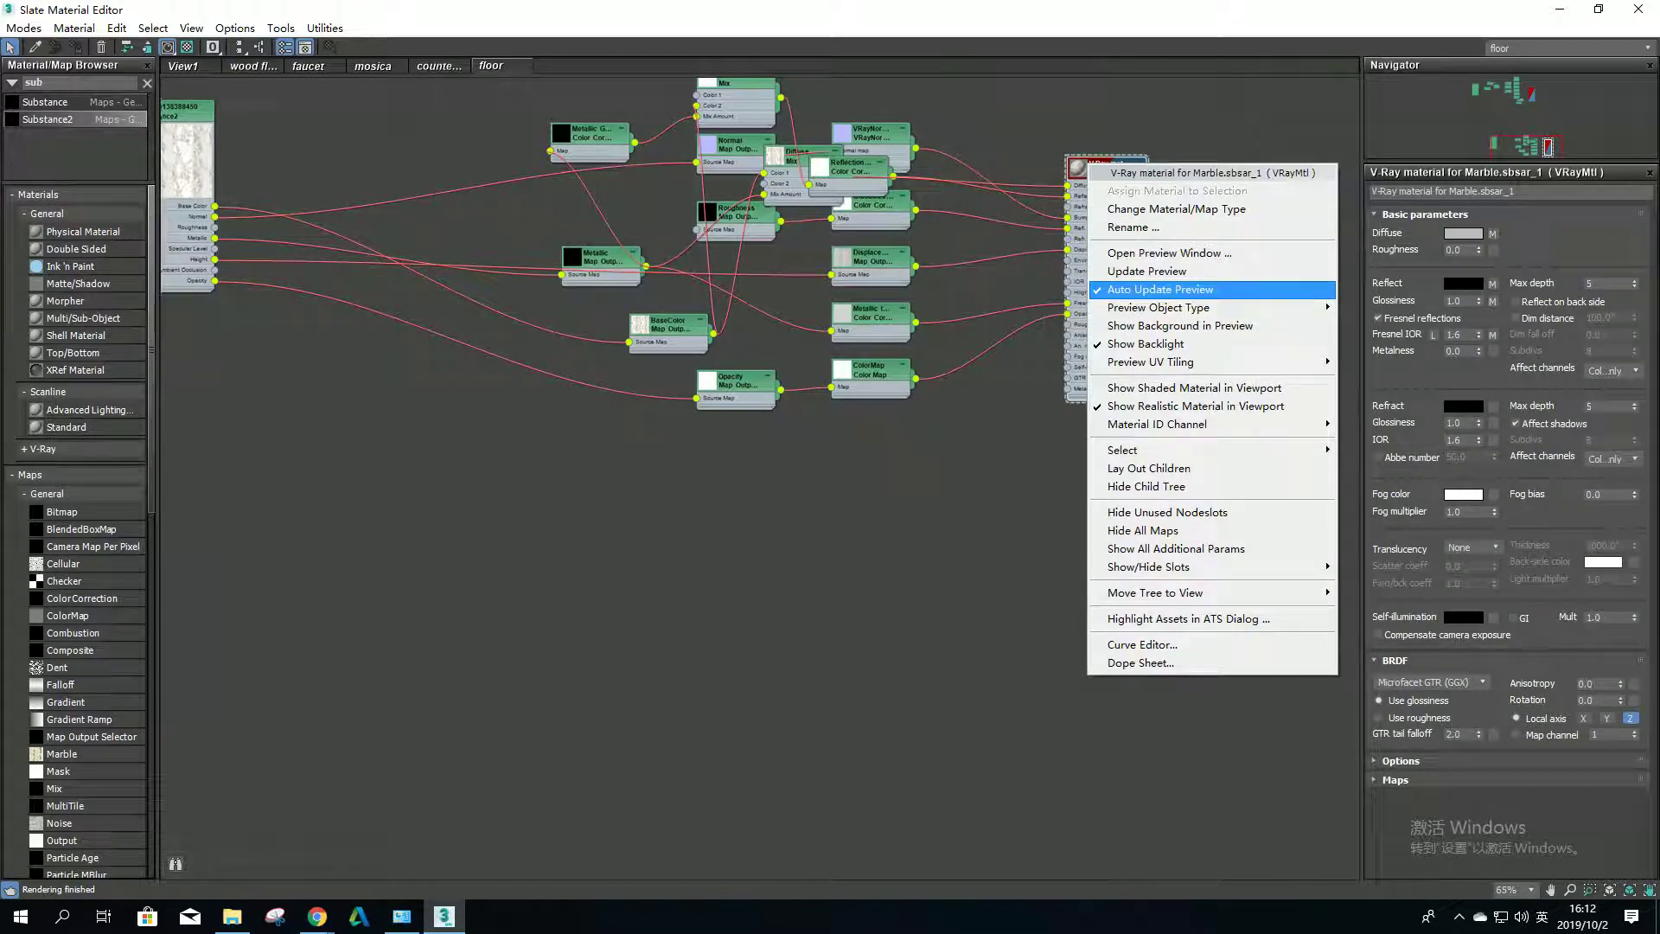
pyautogui.click(1169, 252)
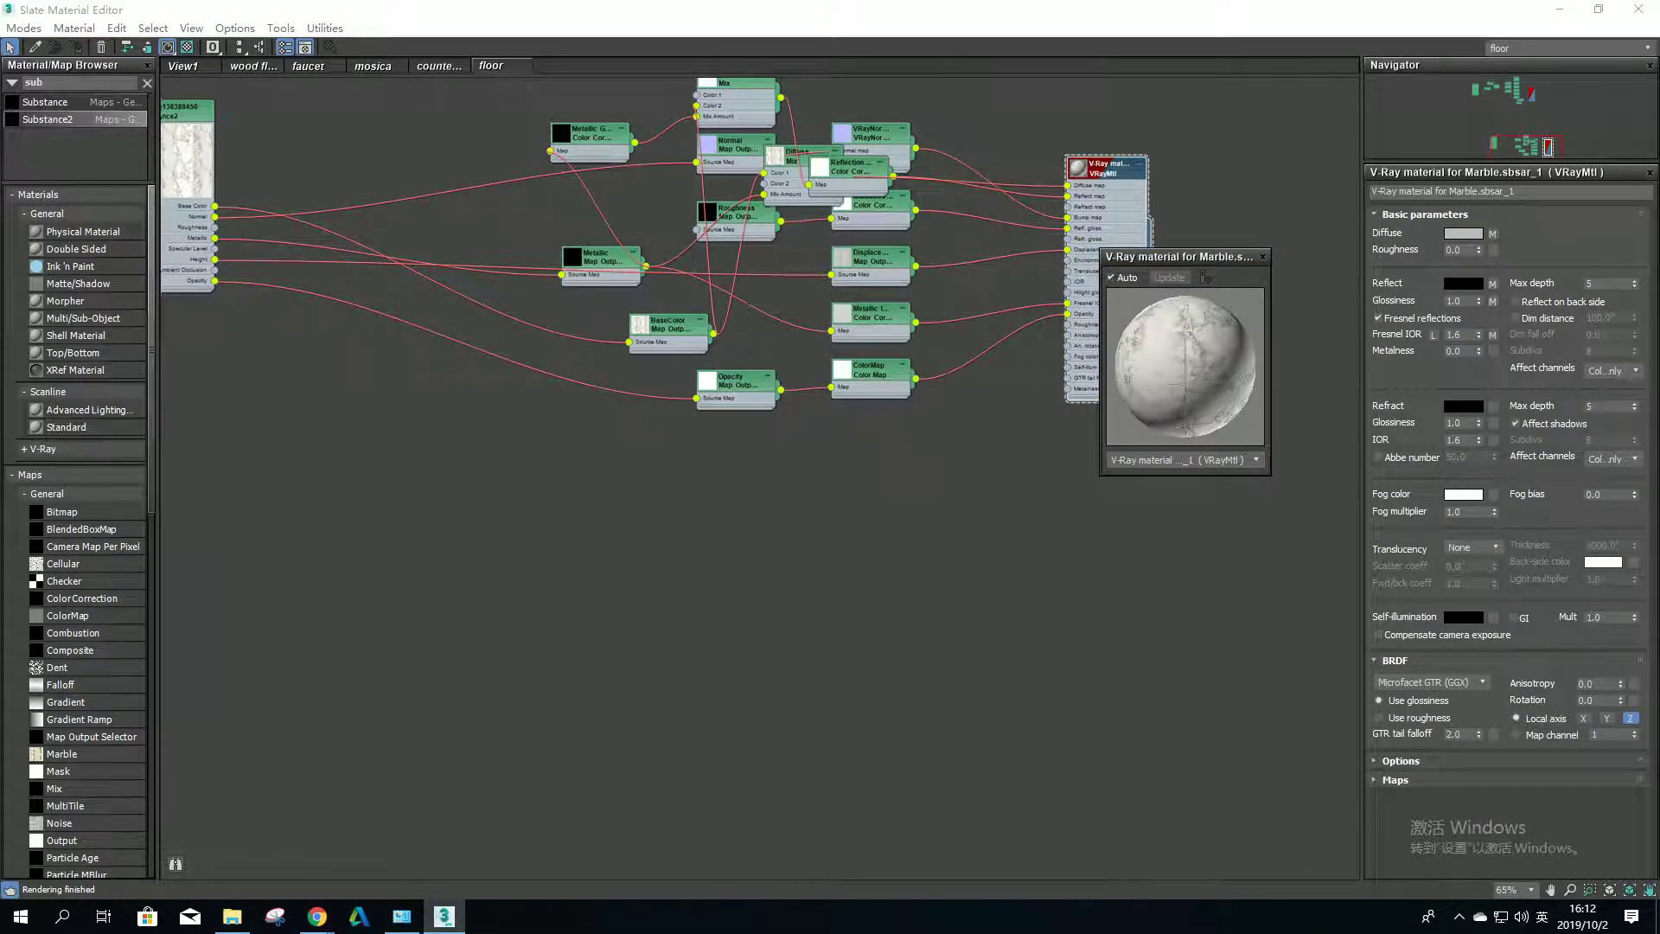
pyautogui.rightClick(173, 66)
pyautogui.click(187, 46)
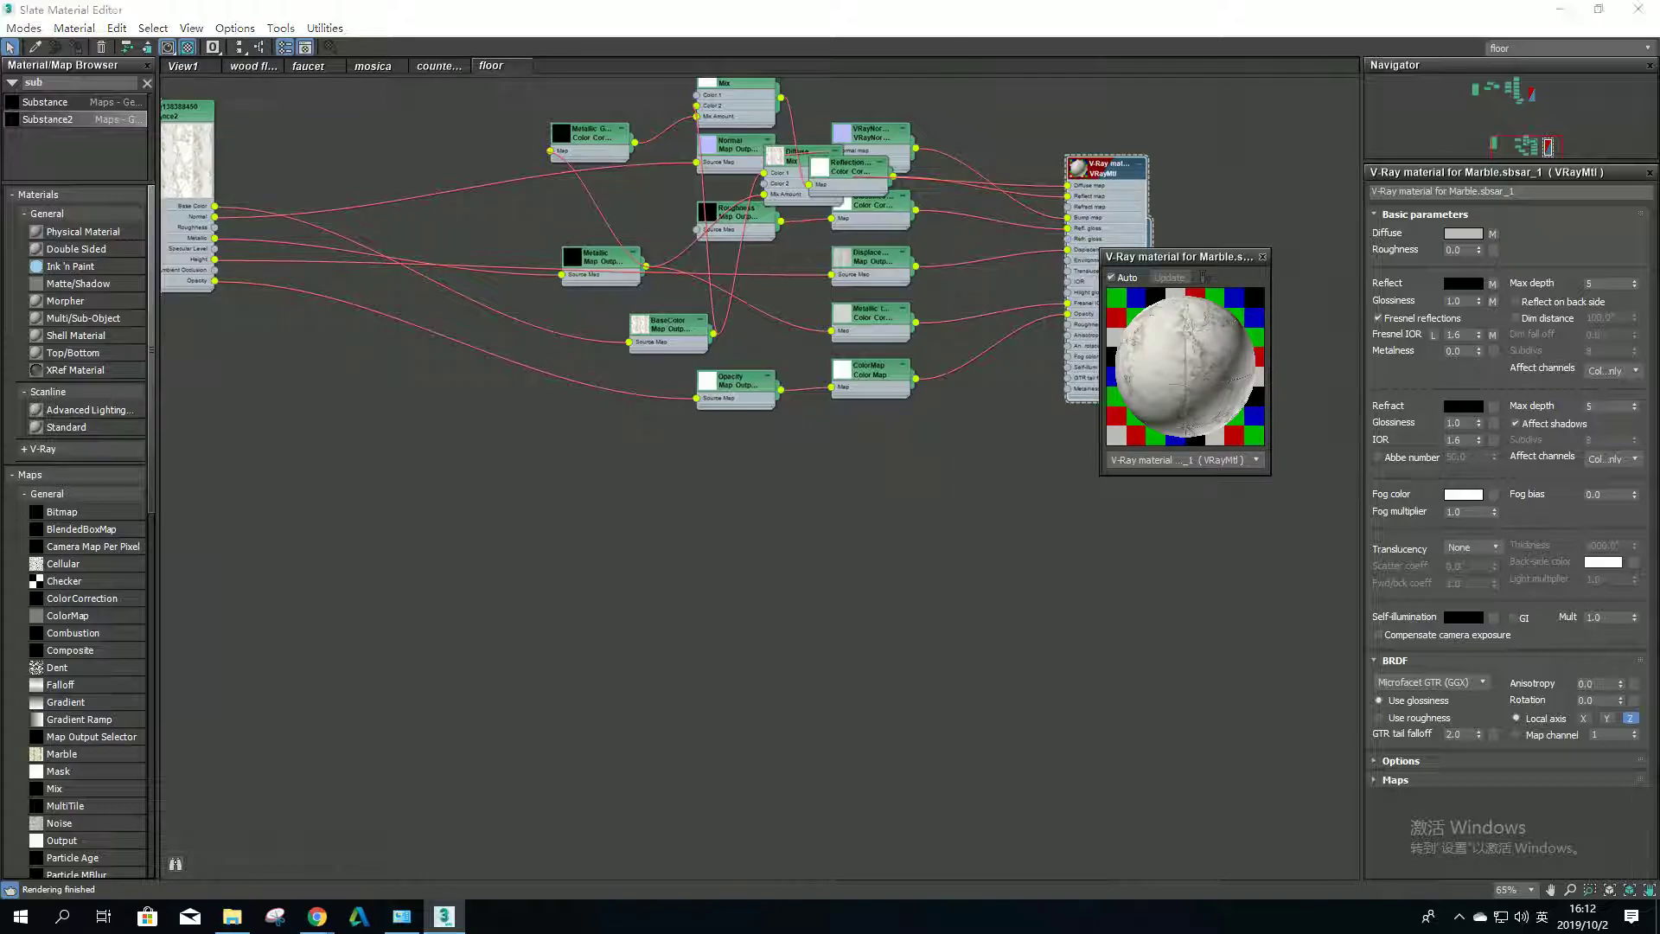
pyautogui.click(1263, 257)
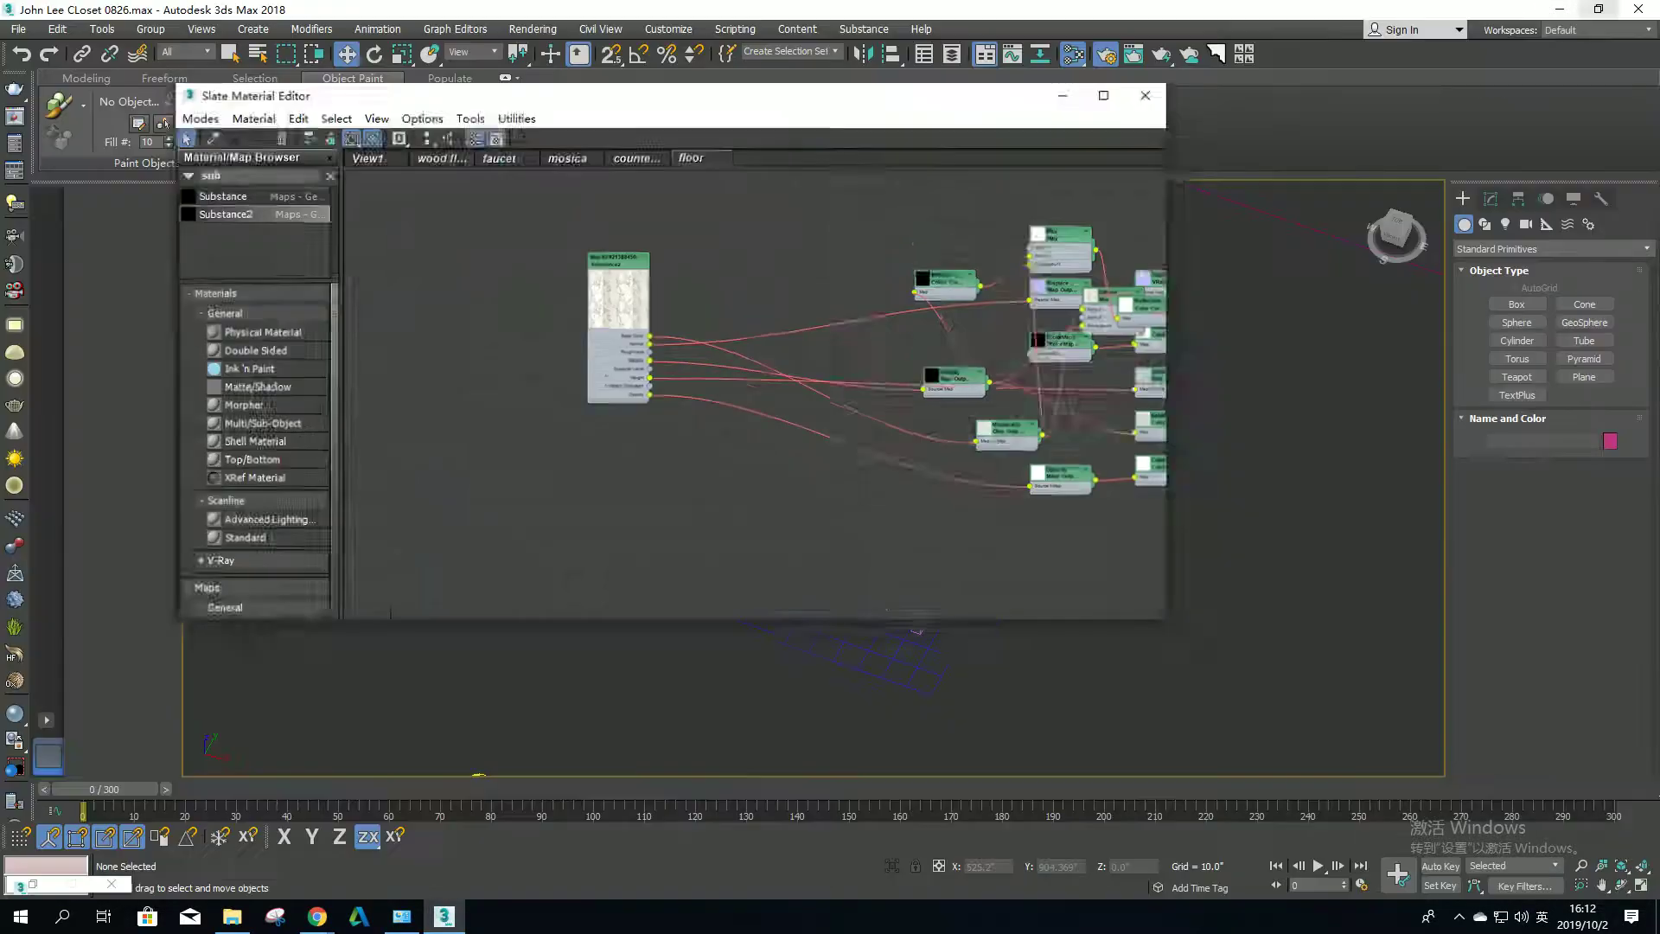
# Step: Float the Slate editor aside and drop the marble material onto the floor plane
pyautogui.click(1598, 9)
pyautogui.moveTo(657, 131); pyautogui.dragTo(285, 203)
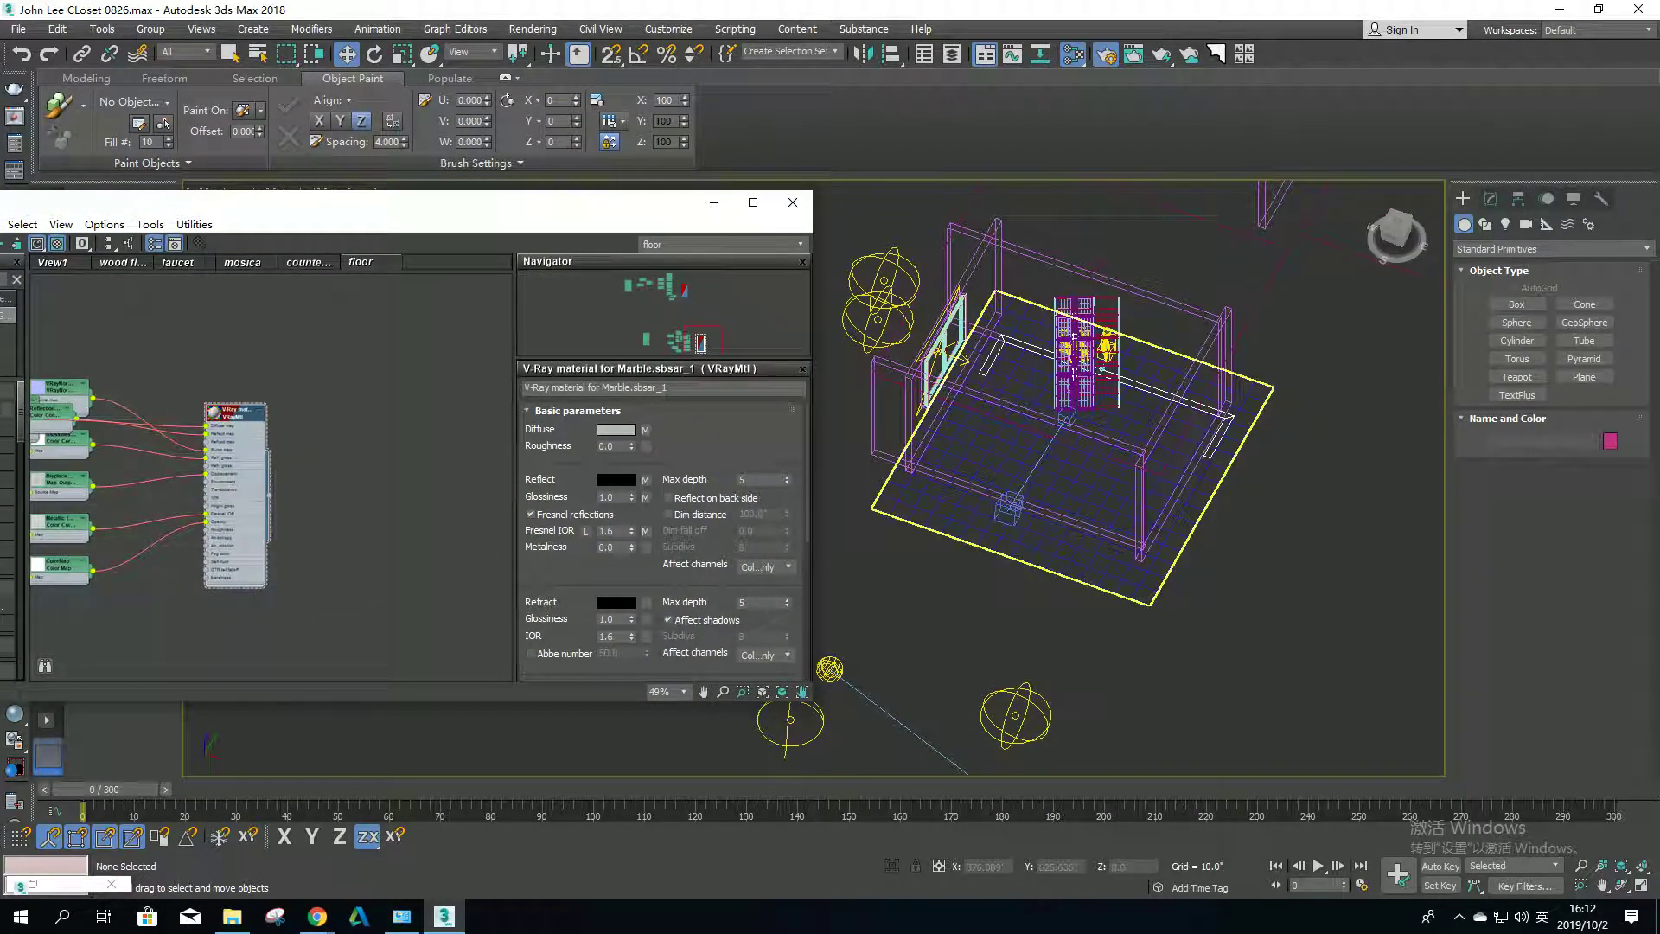
pyautogui.moveTo(322, 514); pyautogui.dragTo(1090, 529)
pyautogui.moveTo(1091, 529); pyautogui.dragTo(1091, 530)
pyautogui.click(715, 202)
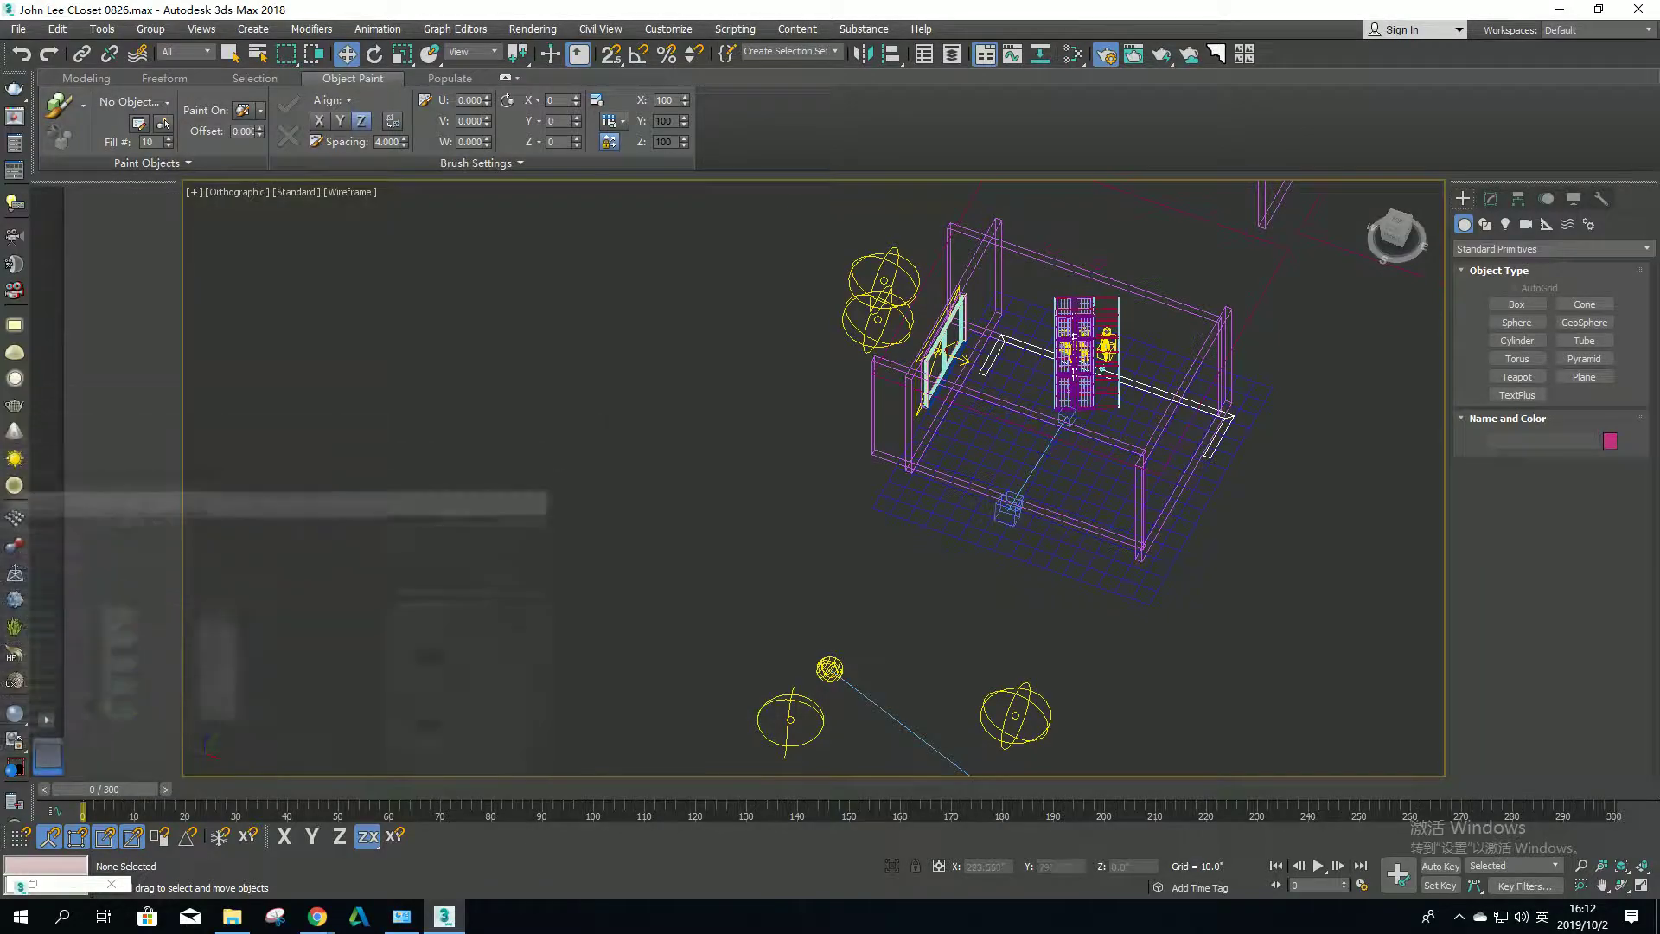
# Step: Switch to shaded display, frame the selected floor, and view through VRayCam016
pyautogui.press('F3')
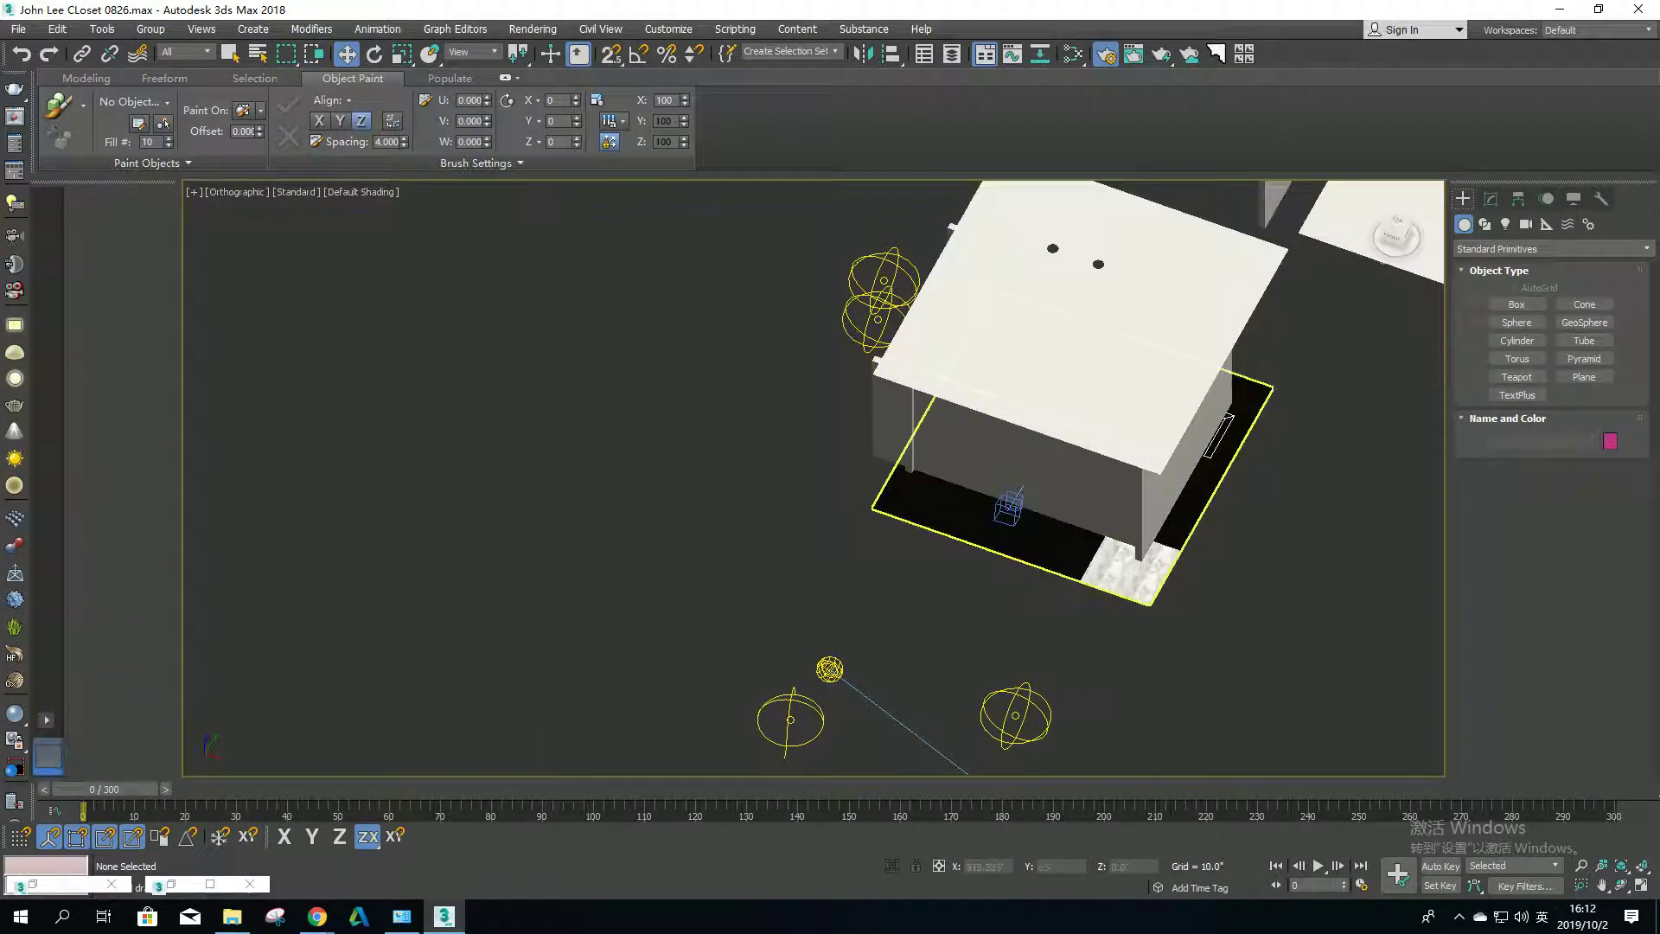
pyautogui.click(1091, 529)
pyautogui.press('z')
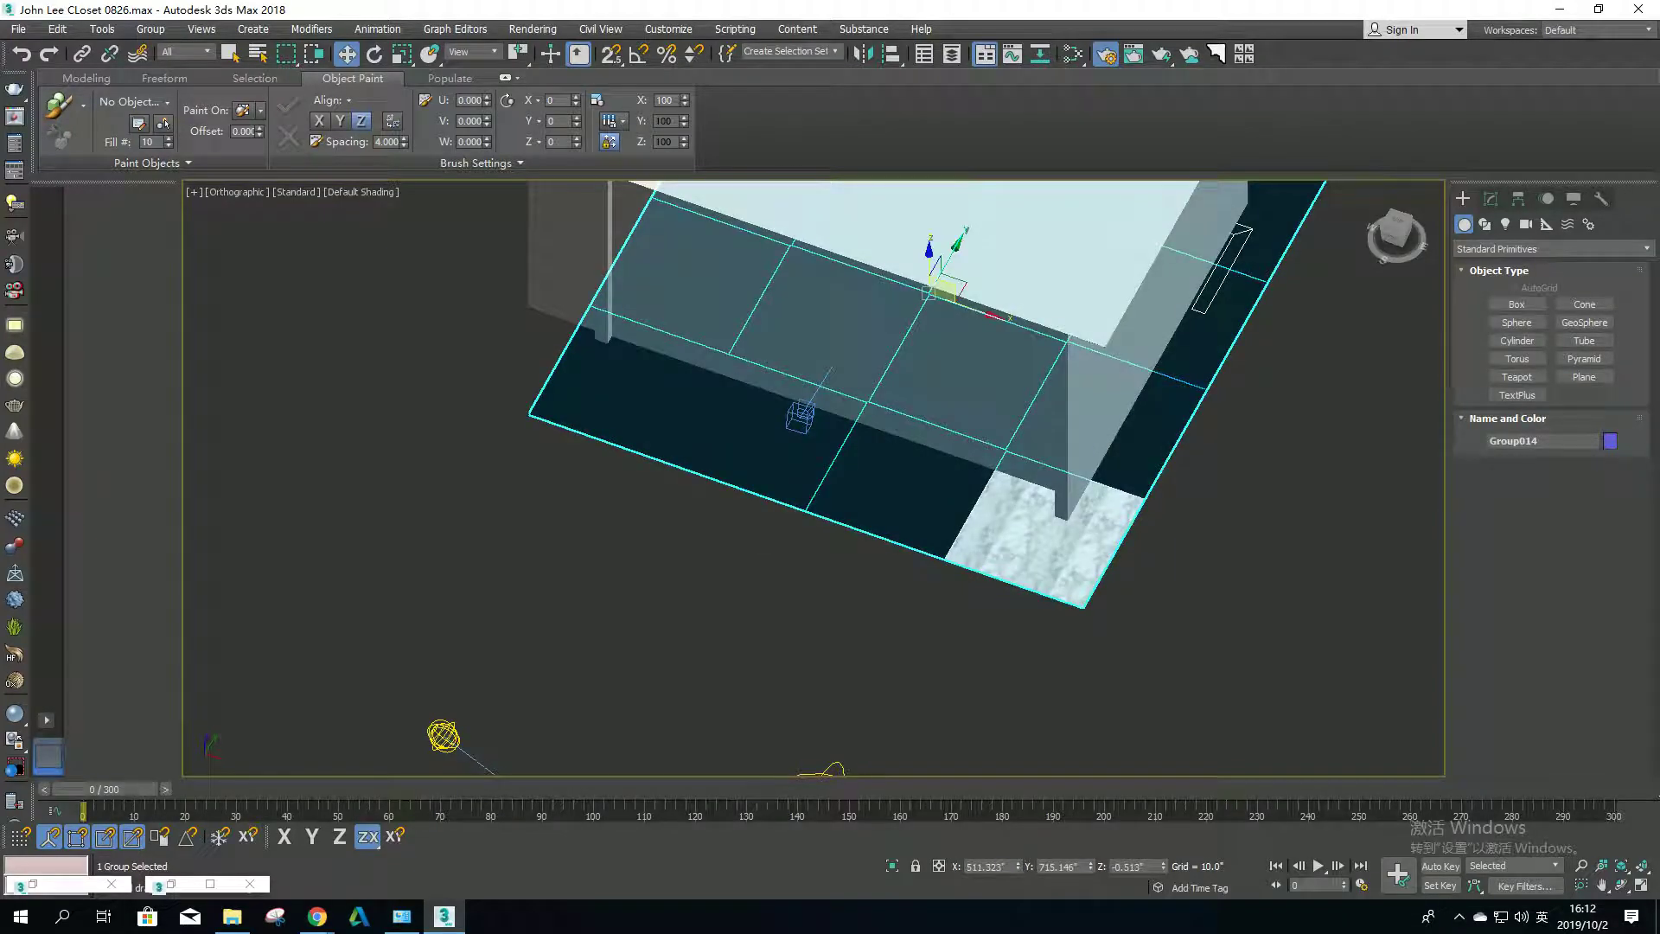
pyautogui.click(242, 192)
pyautogui.click(597, 203)
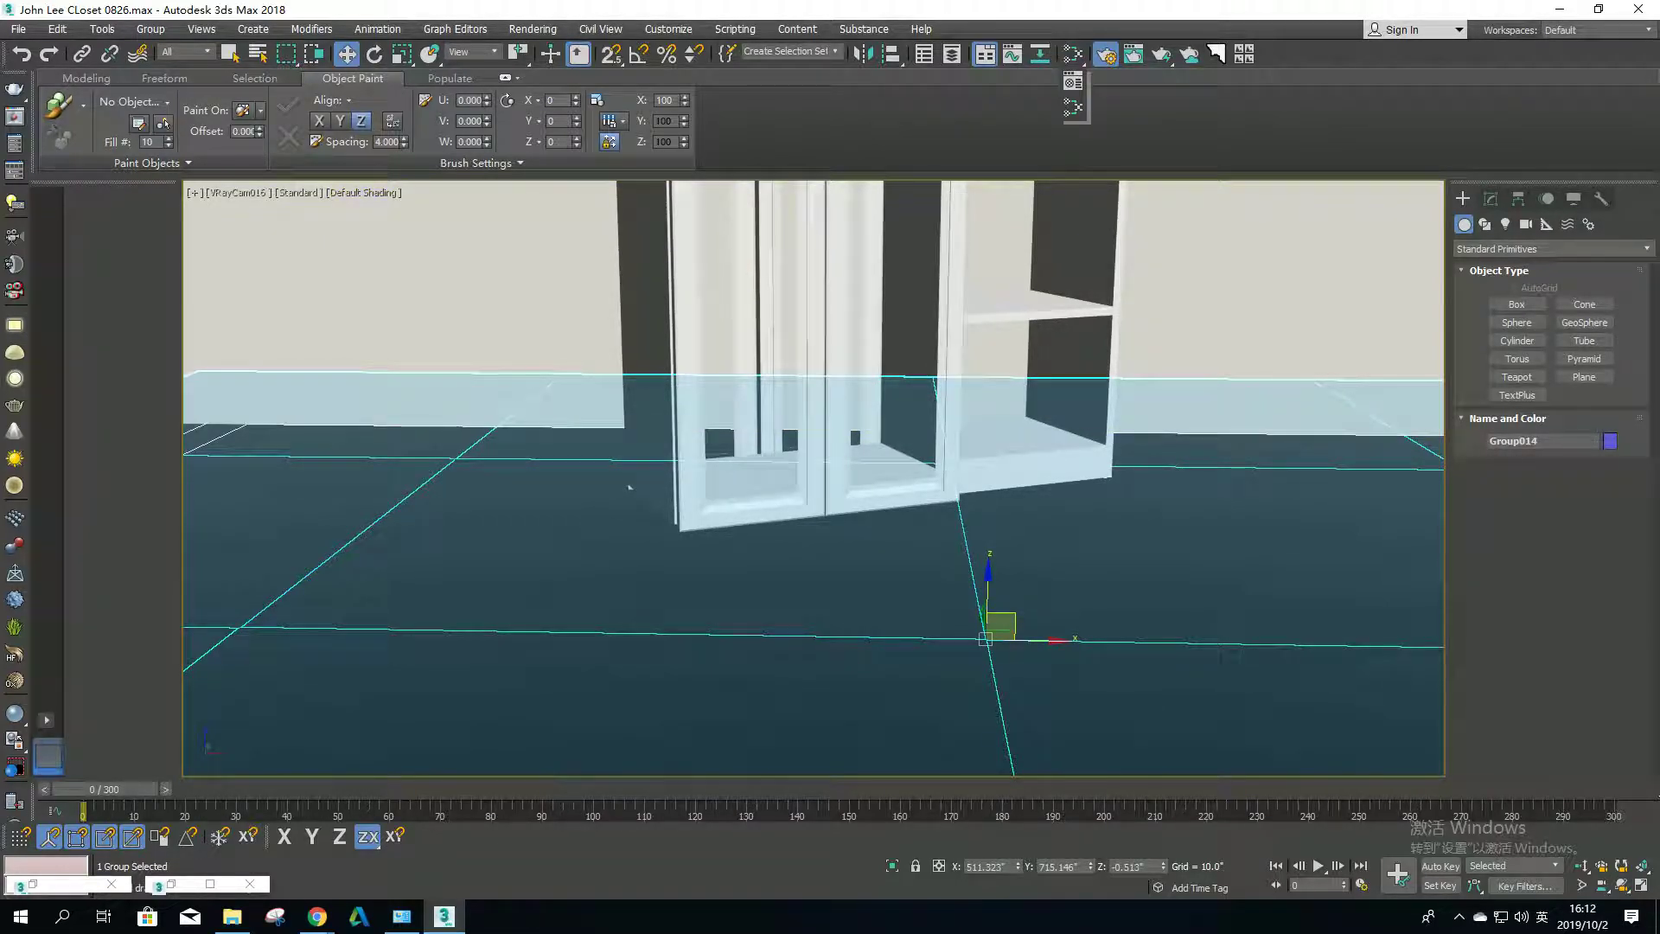
pyautogui.click(1073, 54)
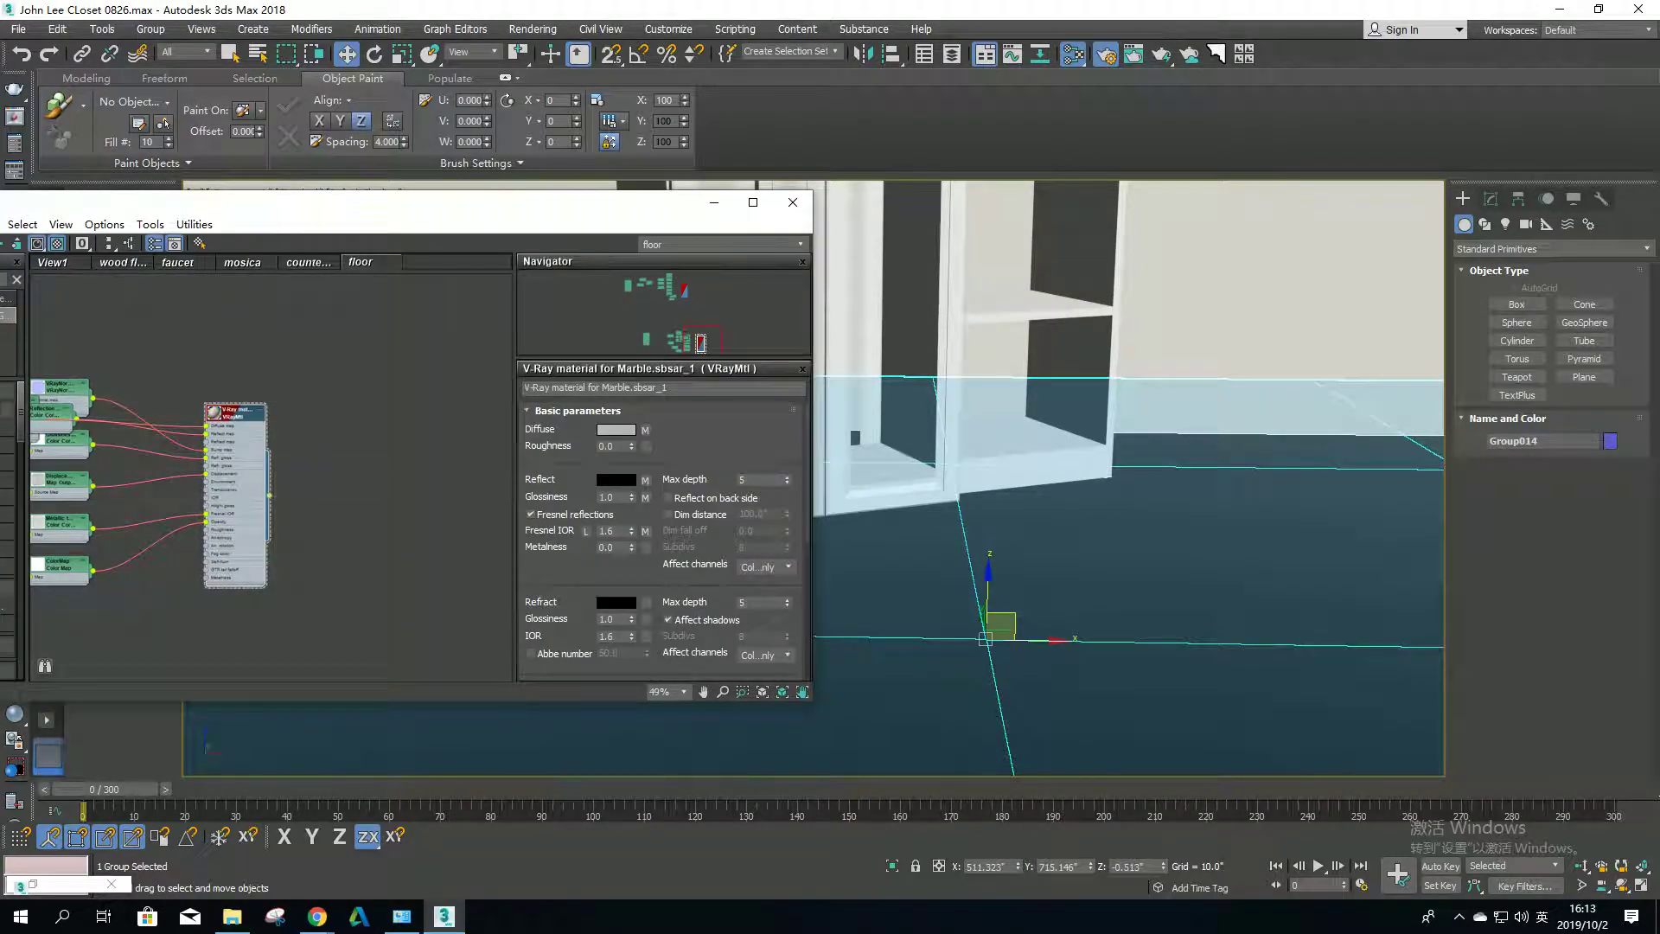
# Step: Assign the marble material to the selected floor group
pyautogui.moveTo(269, 495); pyautogui.dragTo(995, 532)
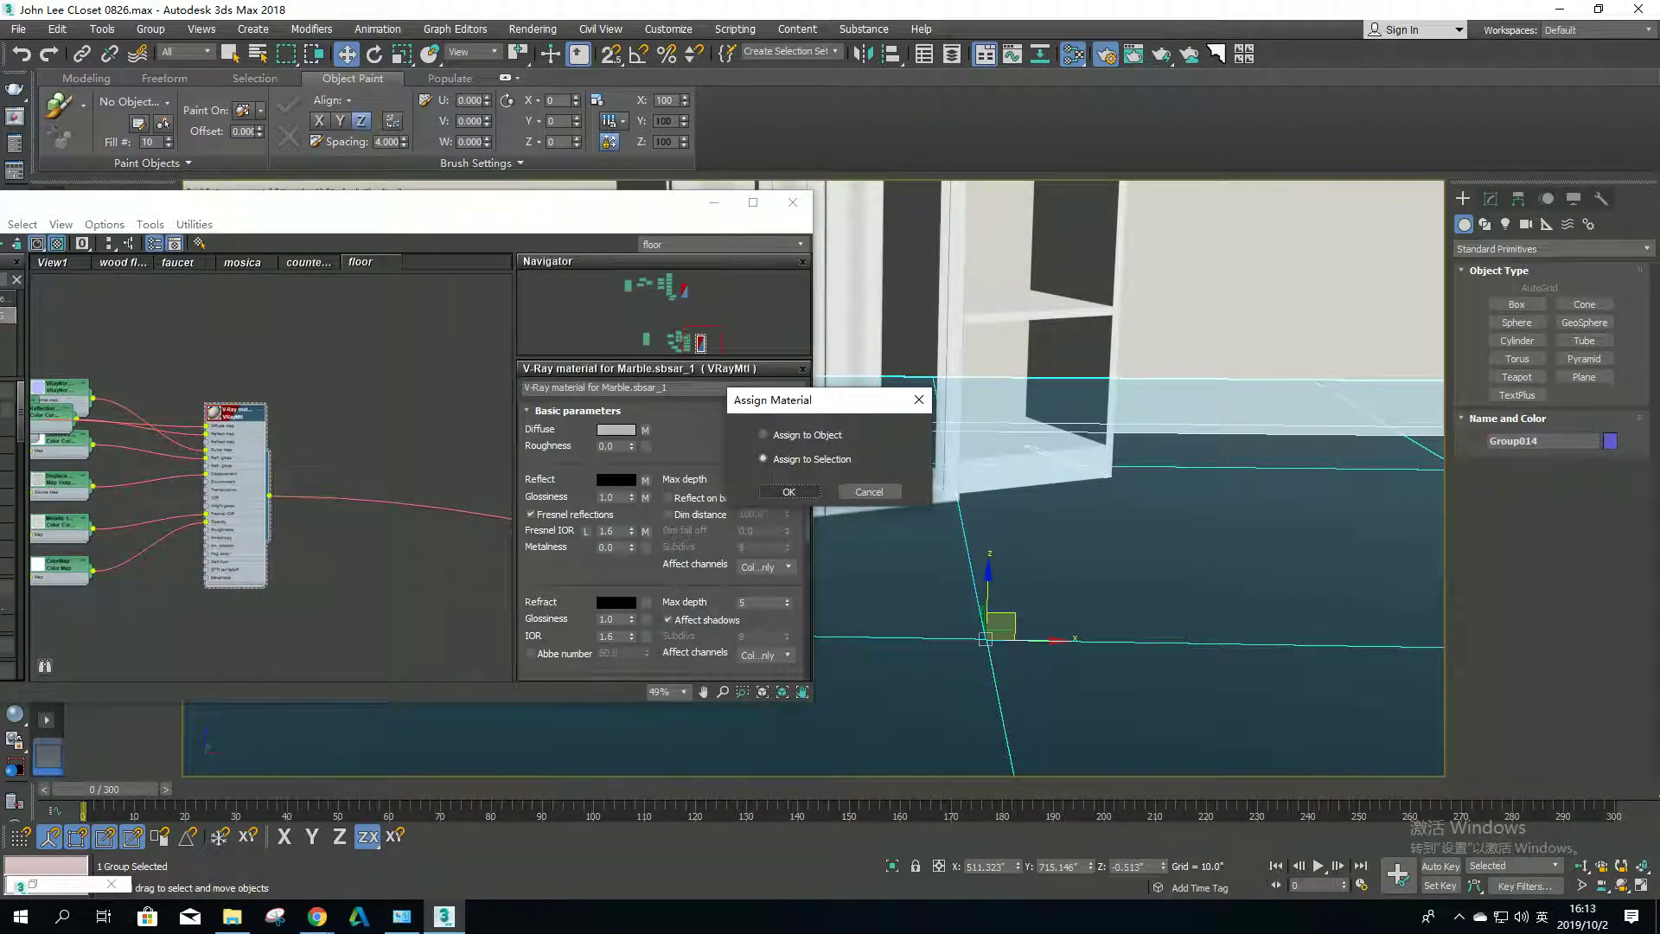
pyautogui.click(789, 492)
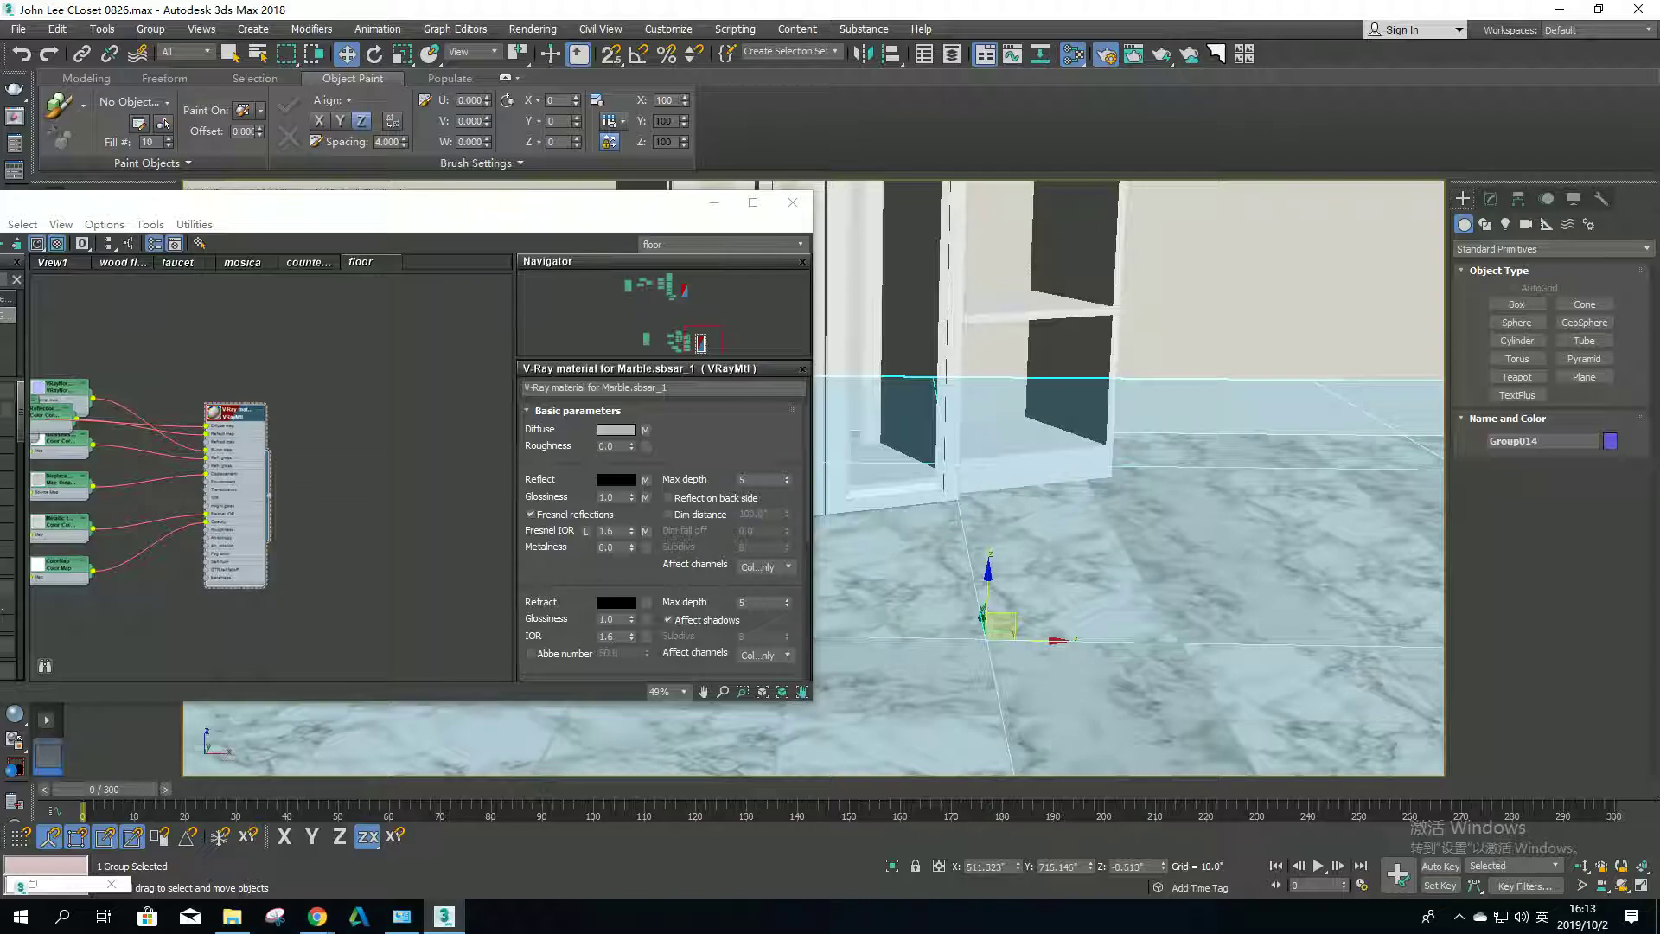
pyautogui.click(714, 202)
# Step: Nudge the floor group slightly down along Z under the closet, then switch to File Explorer
pyautogui.click(761, 467)
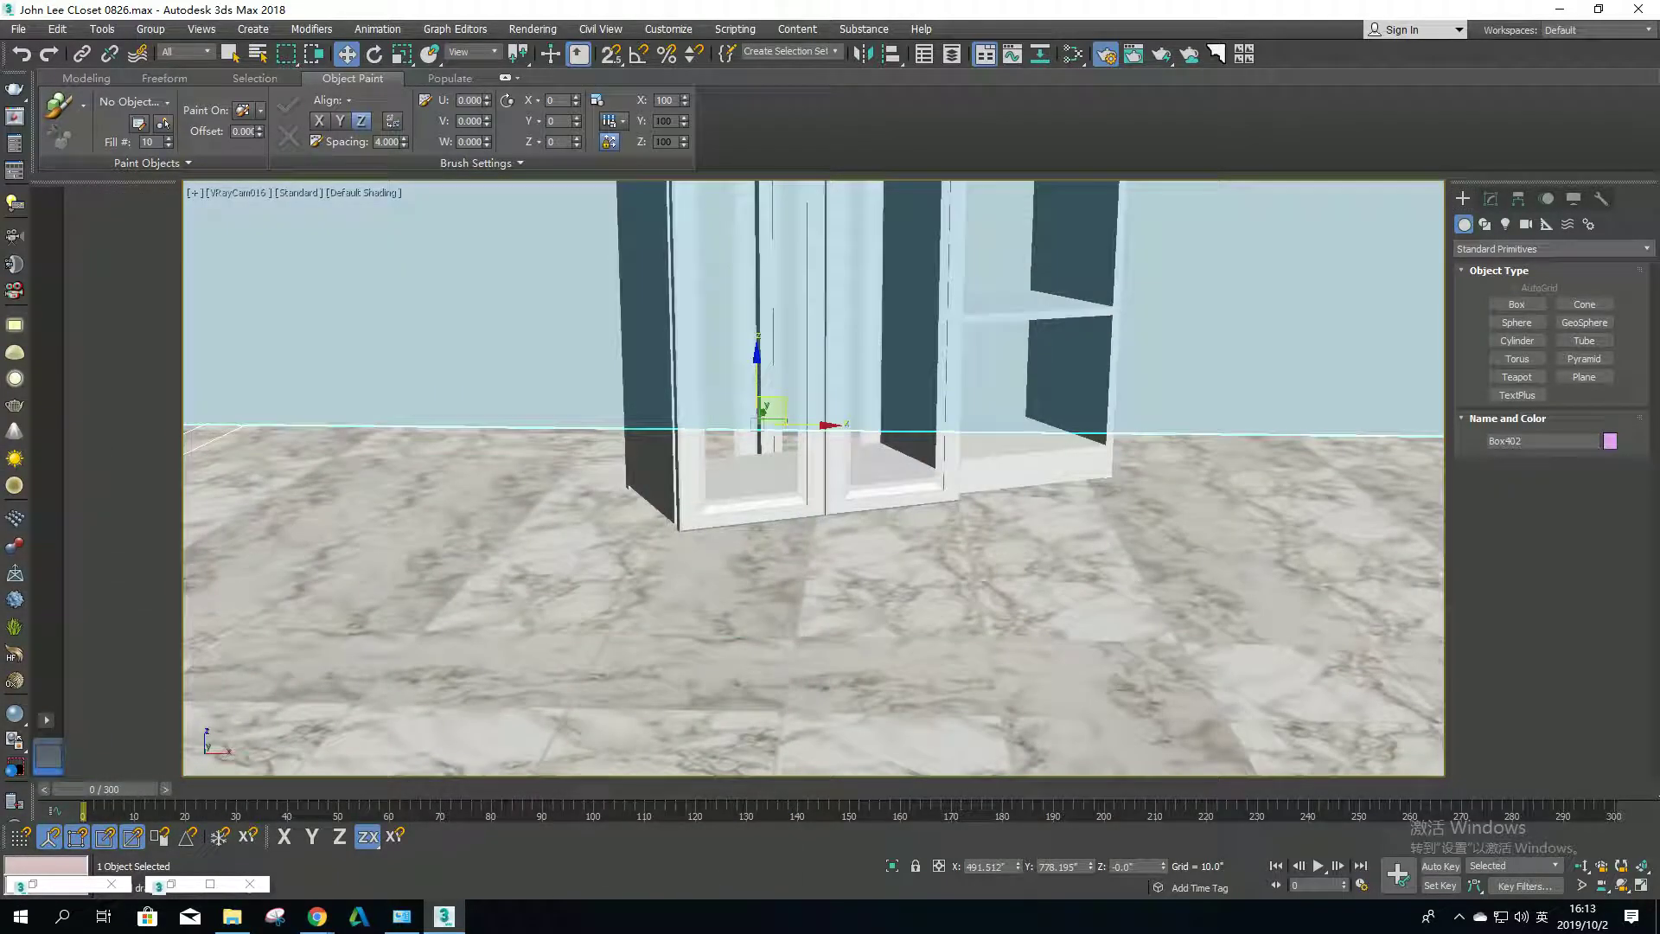
pyautogui.click(865, 562)
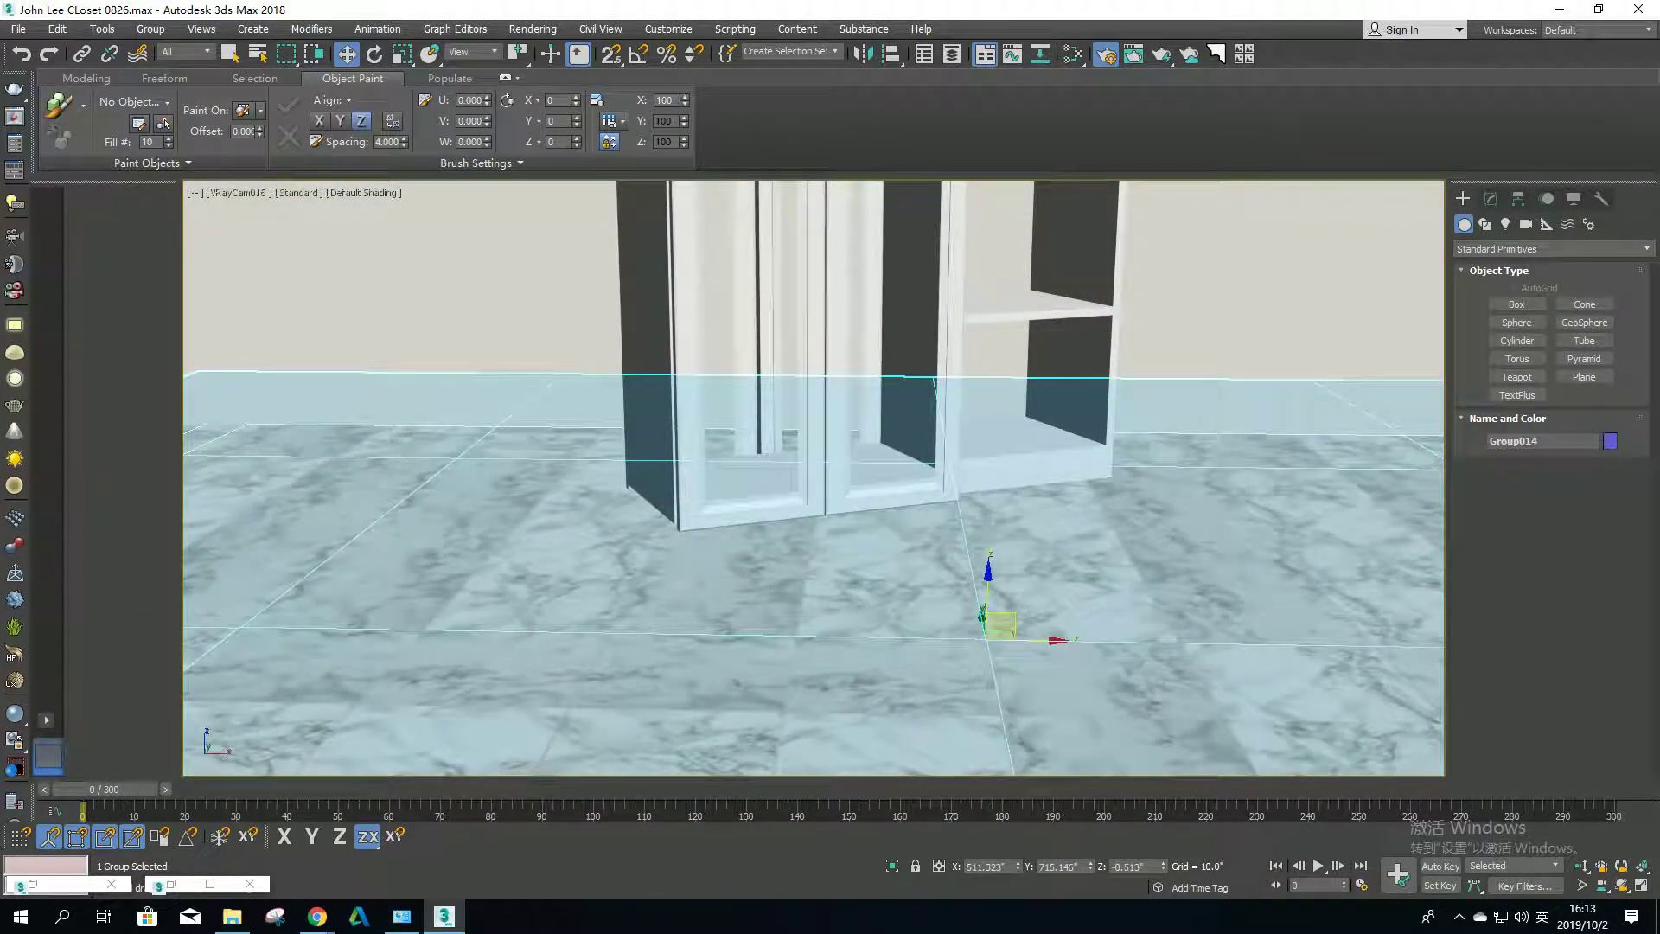
pyautogui.press('F7')
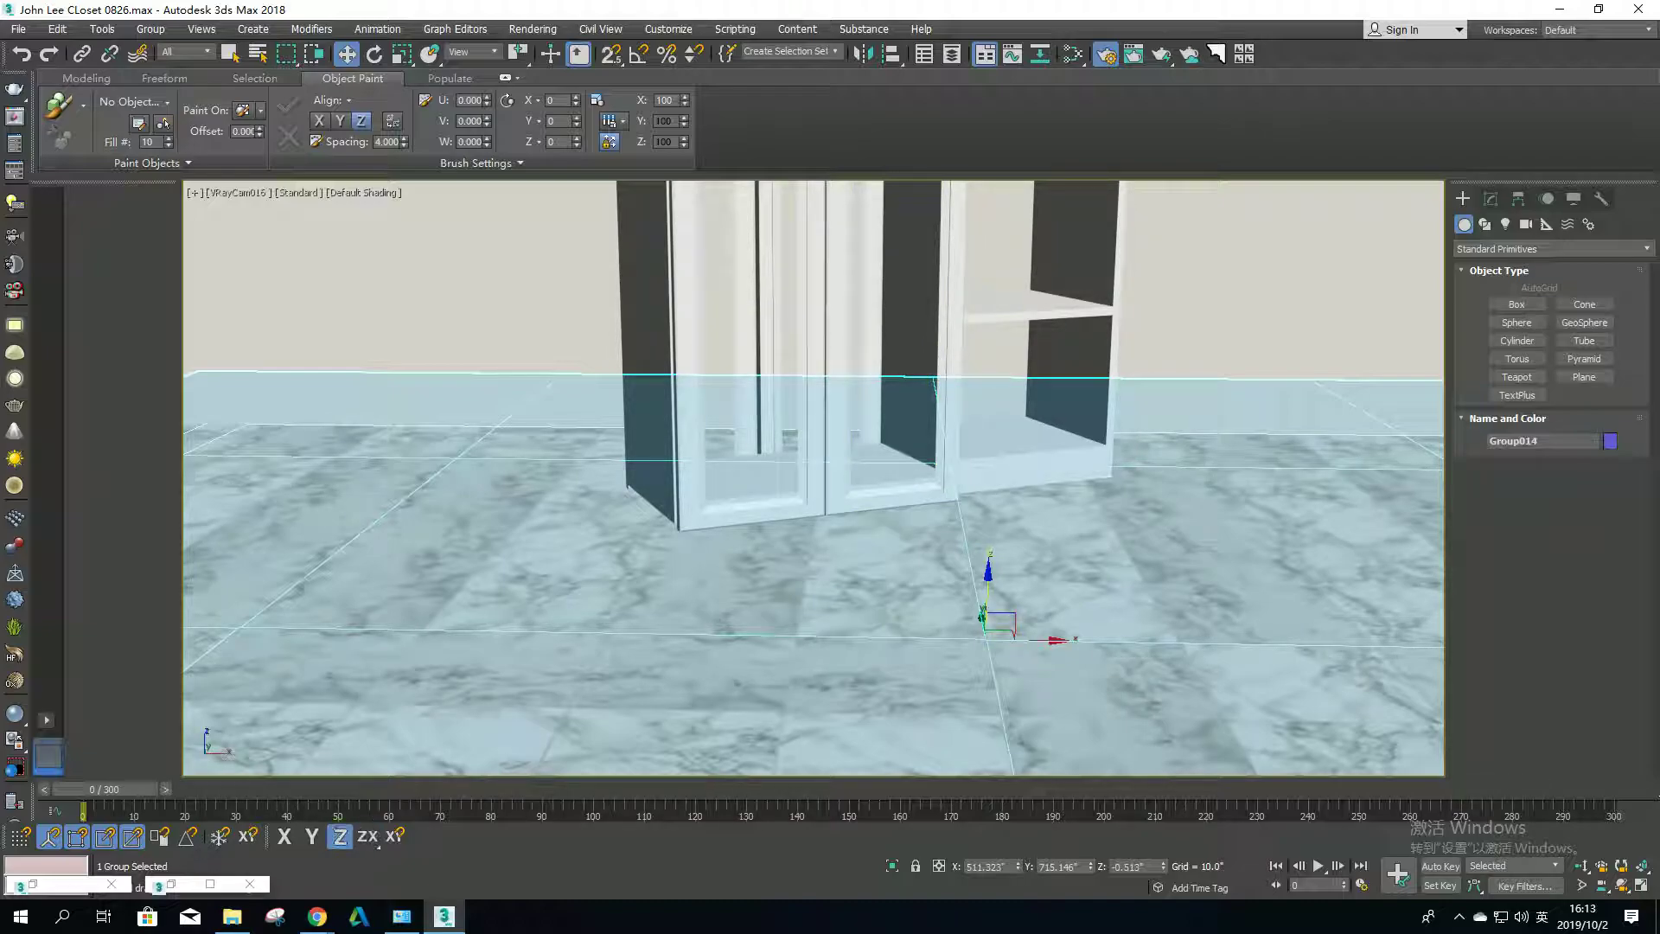
pyautogui.moveTo(983, 632); pyautogui.dragTo(983, 630)
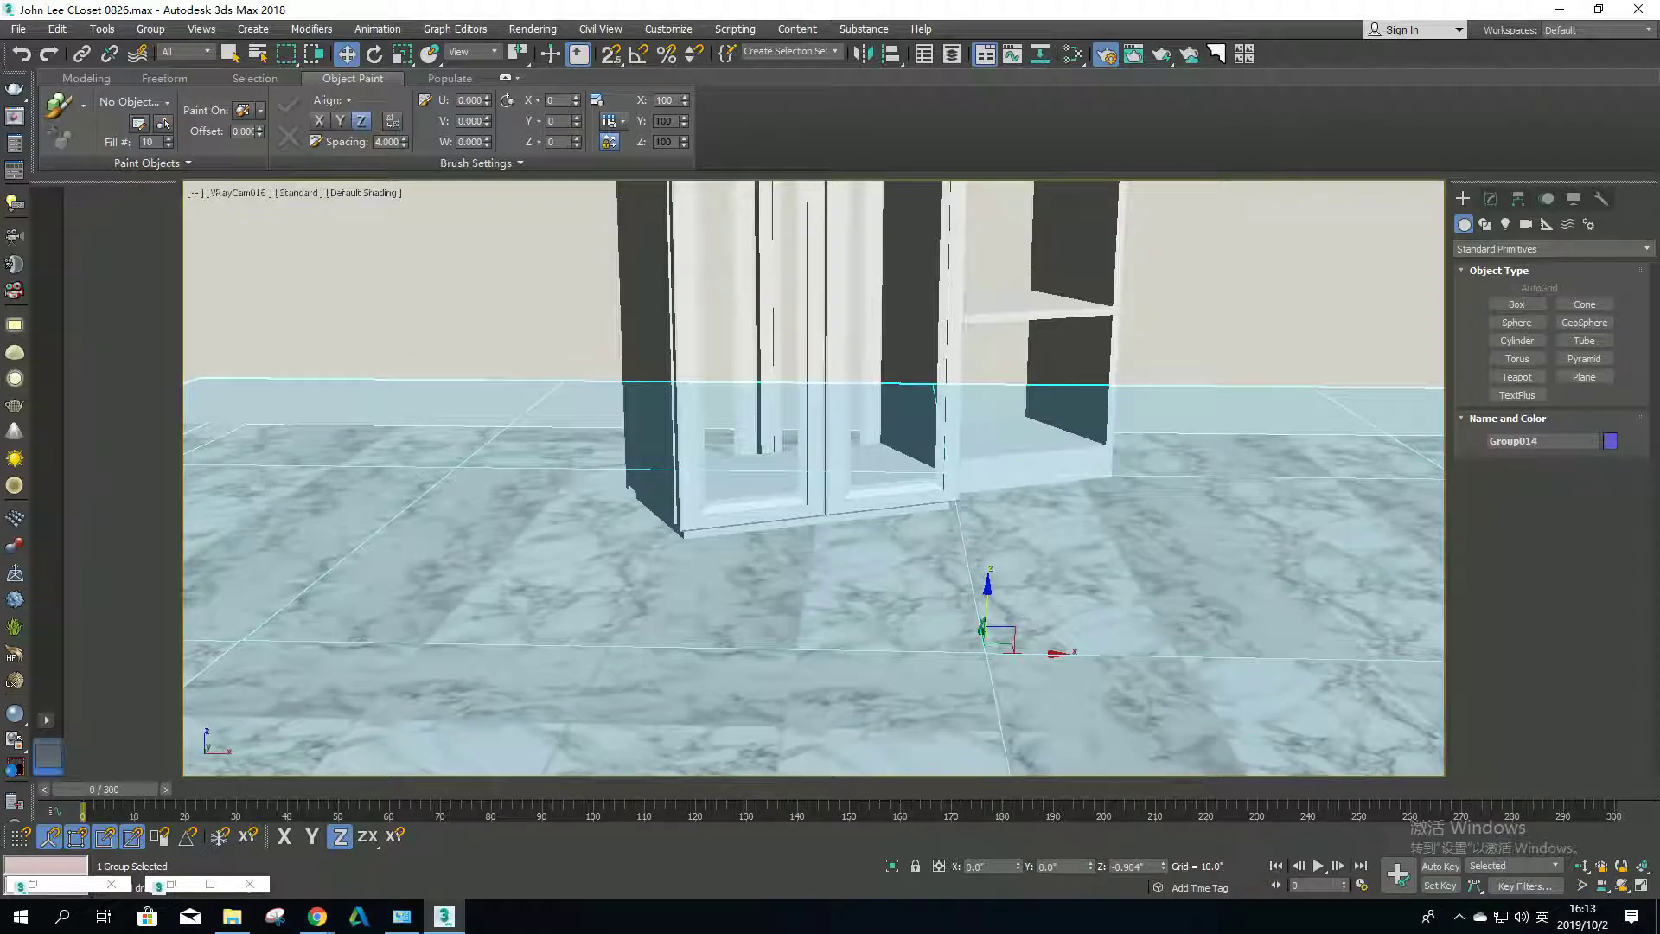
pyautogui.moveTo(984, 629); pyautogui.dragTo(983, 632)
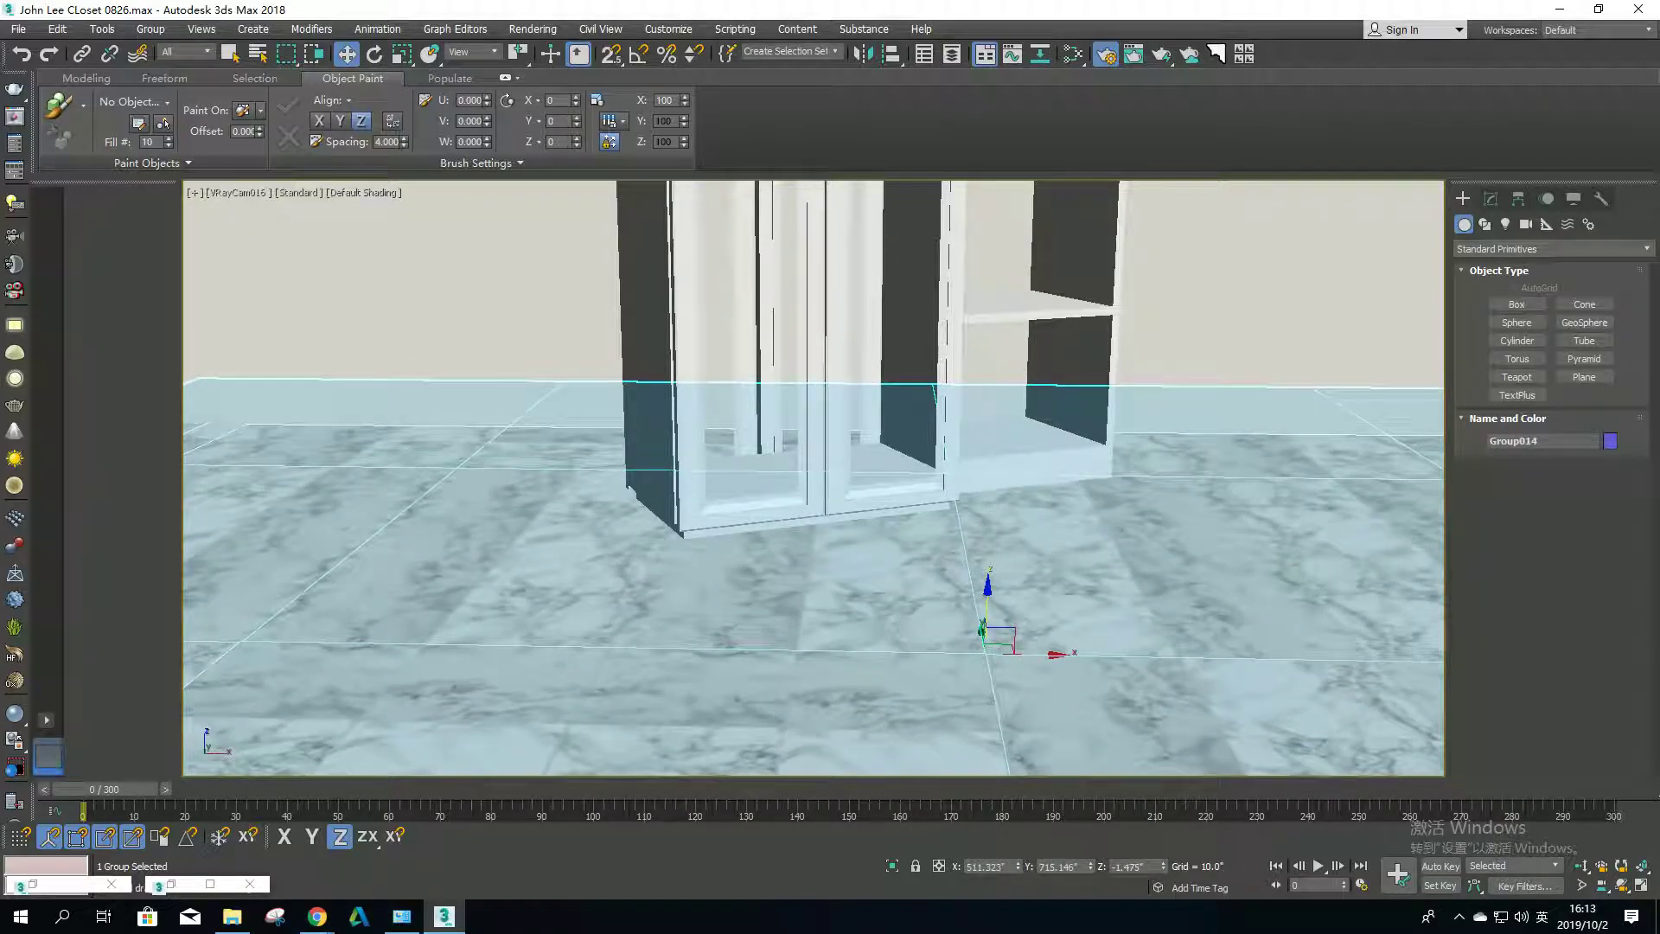
pyautogui.click(1254, 285)
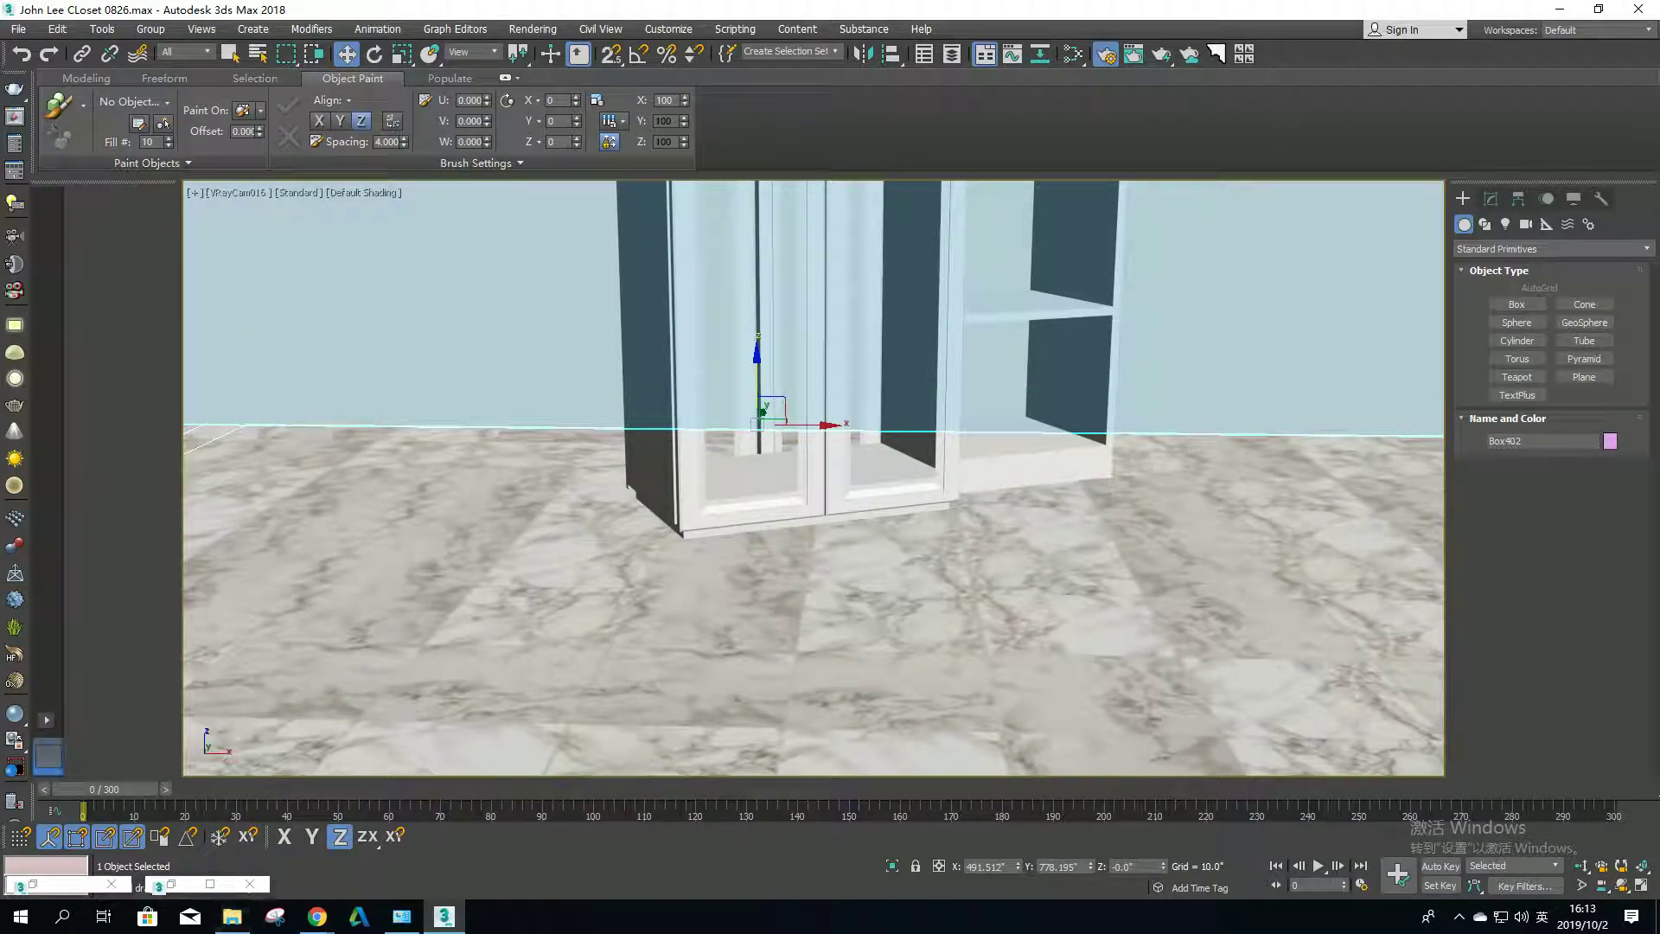
pyautogui.click(232, 917)
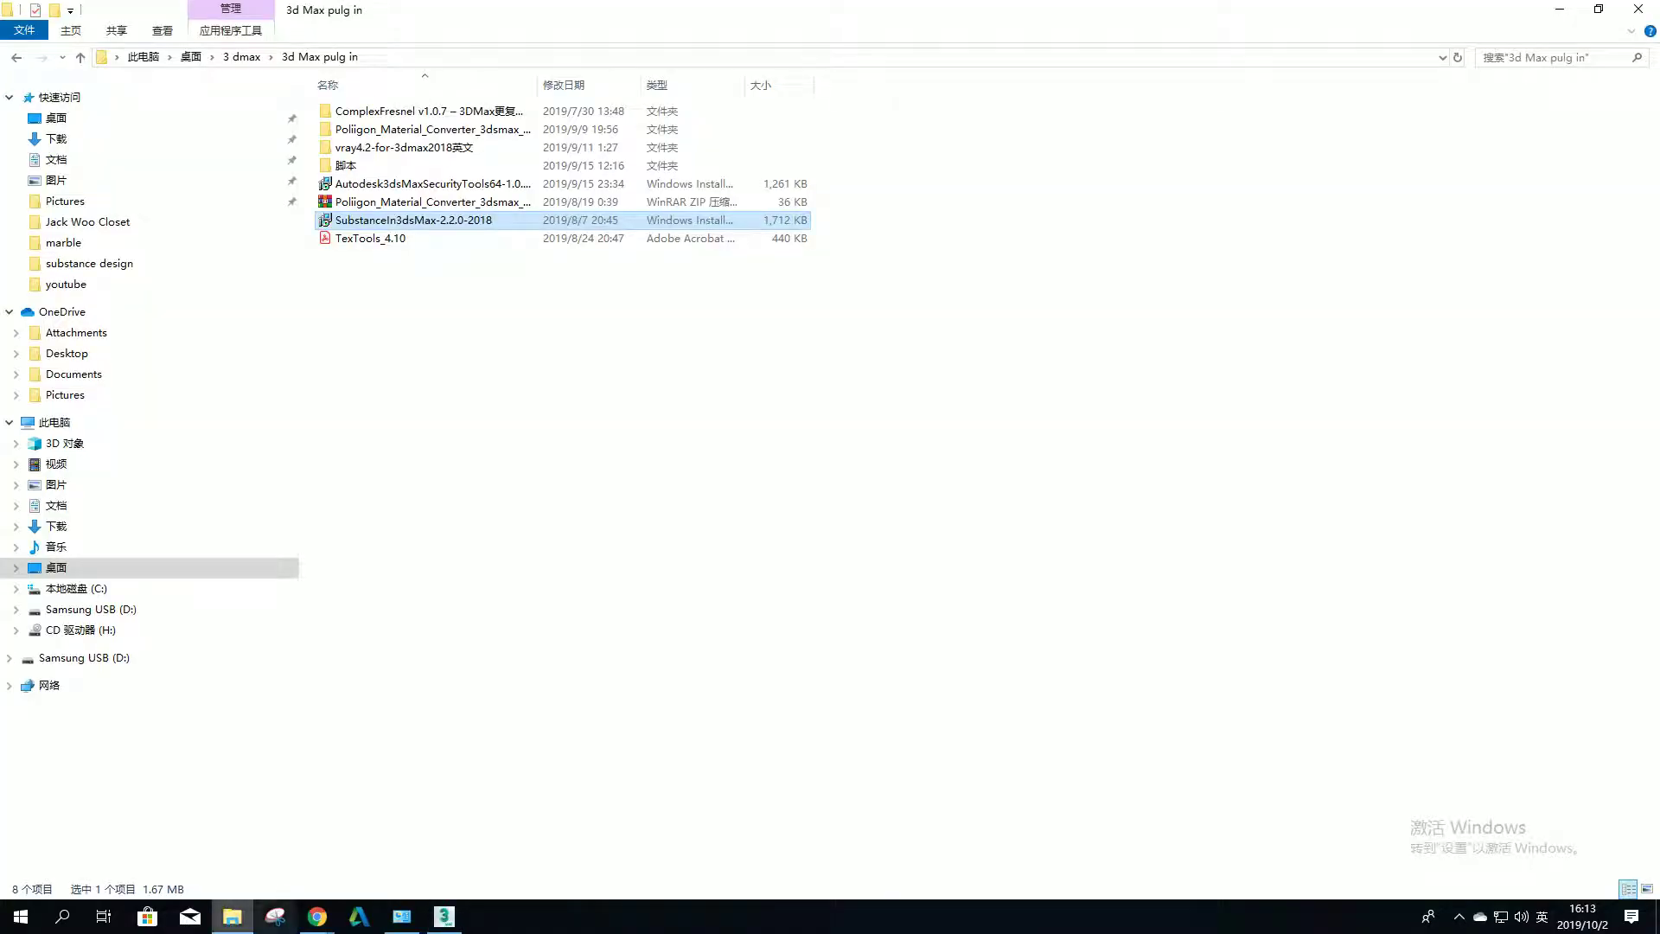
# Step: Navigate File Explorer to Desktop > substance alchemist > youtube
pyautogui.click(231, 916)
pyautogui.click(56, 118)
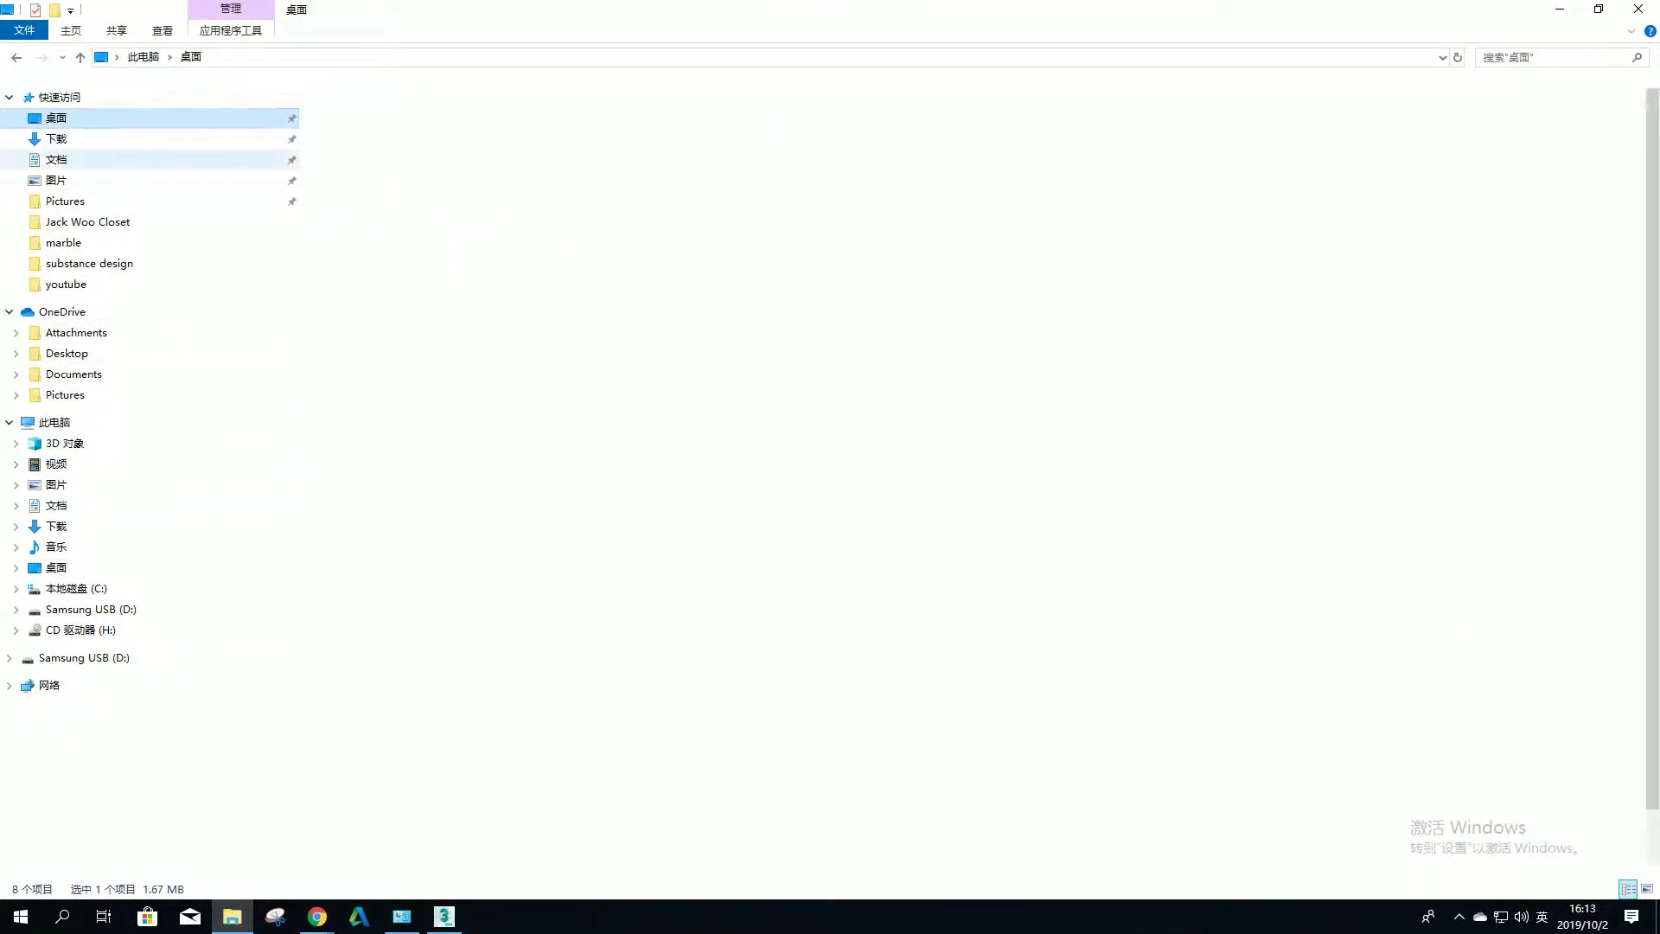
pyautogui.click(1648, 889)
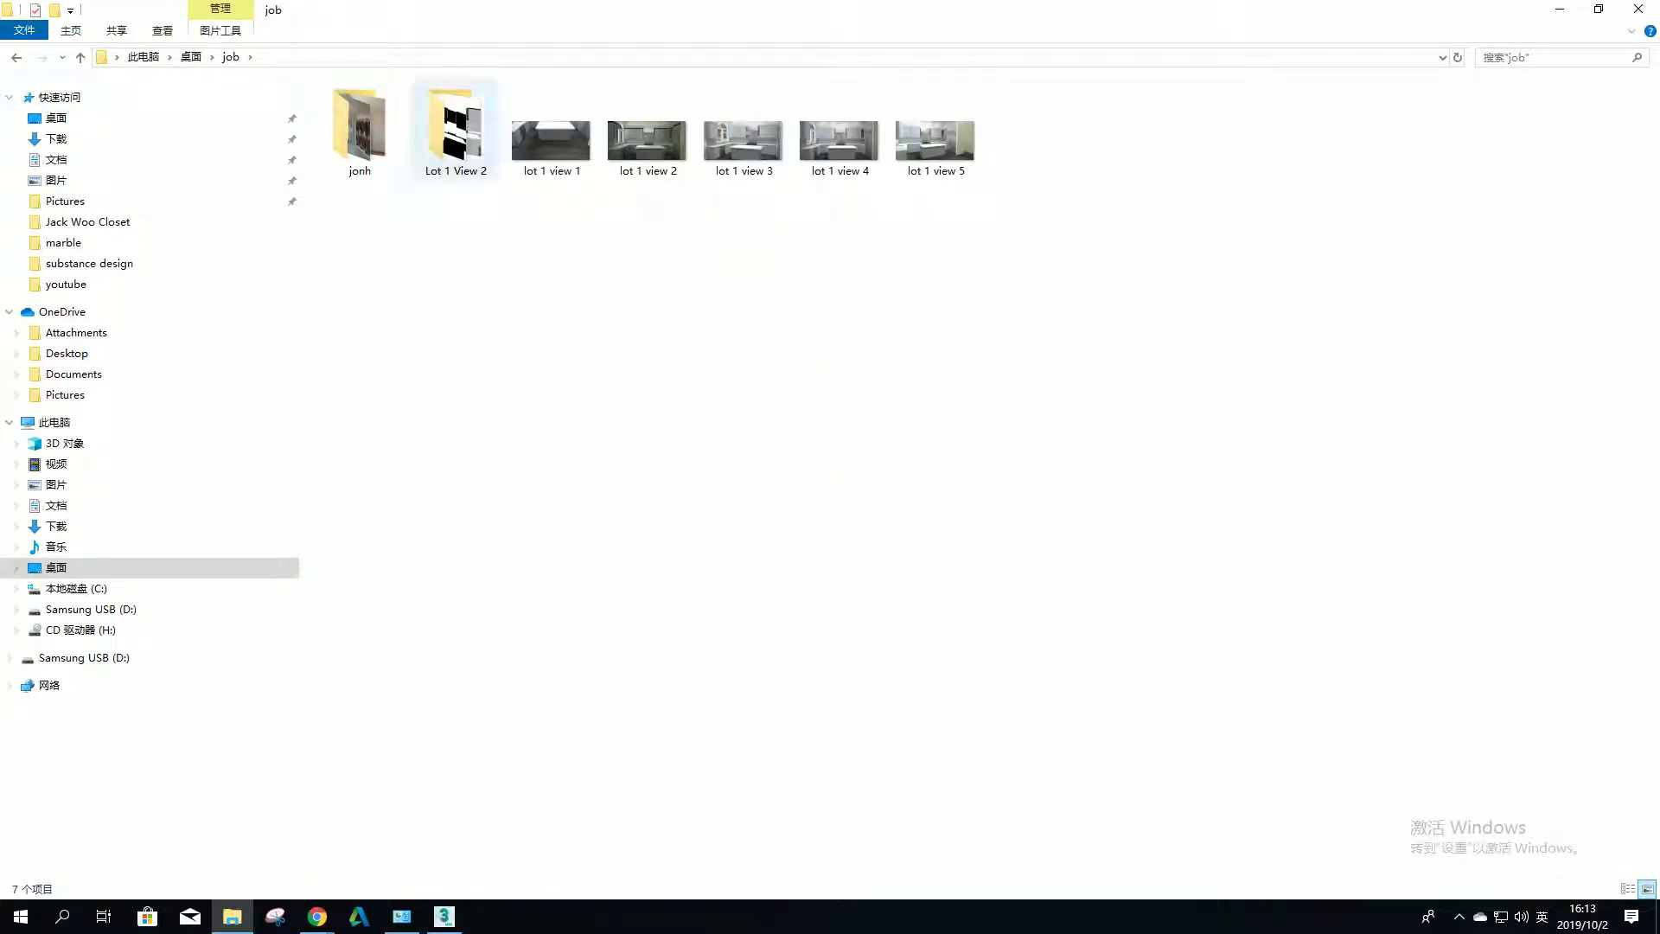
pyautogui.click(17, 57)
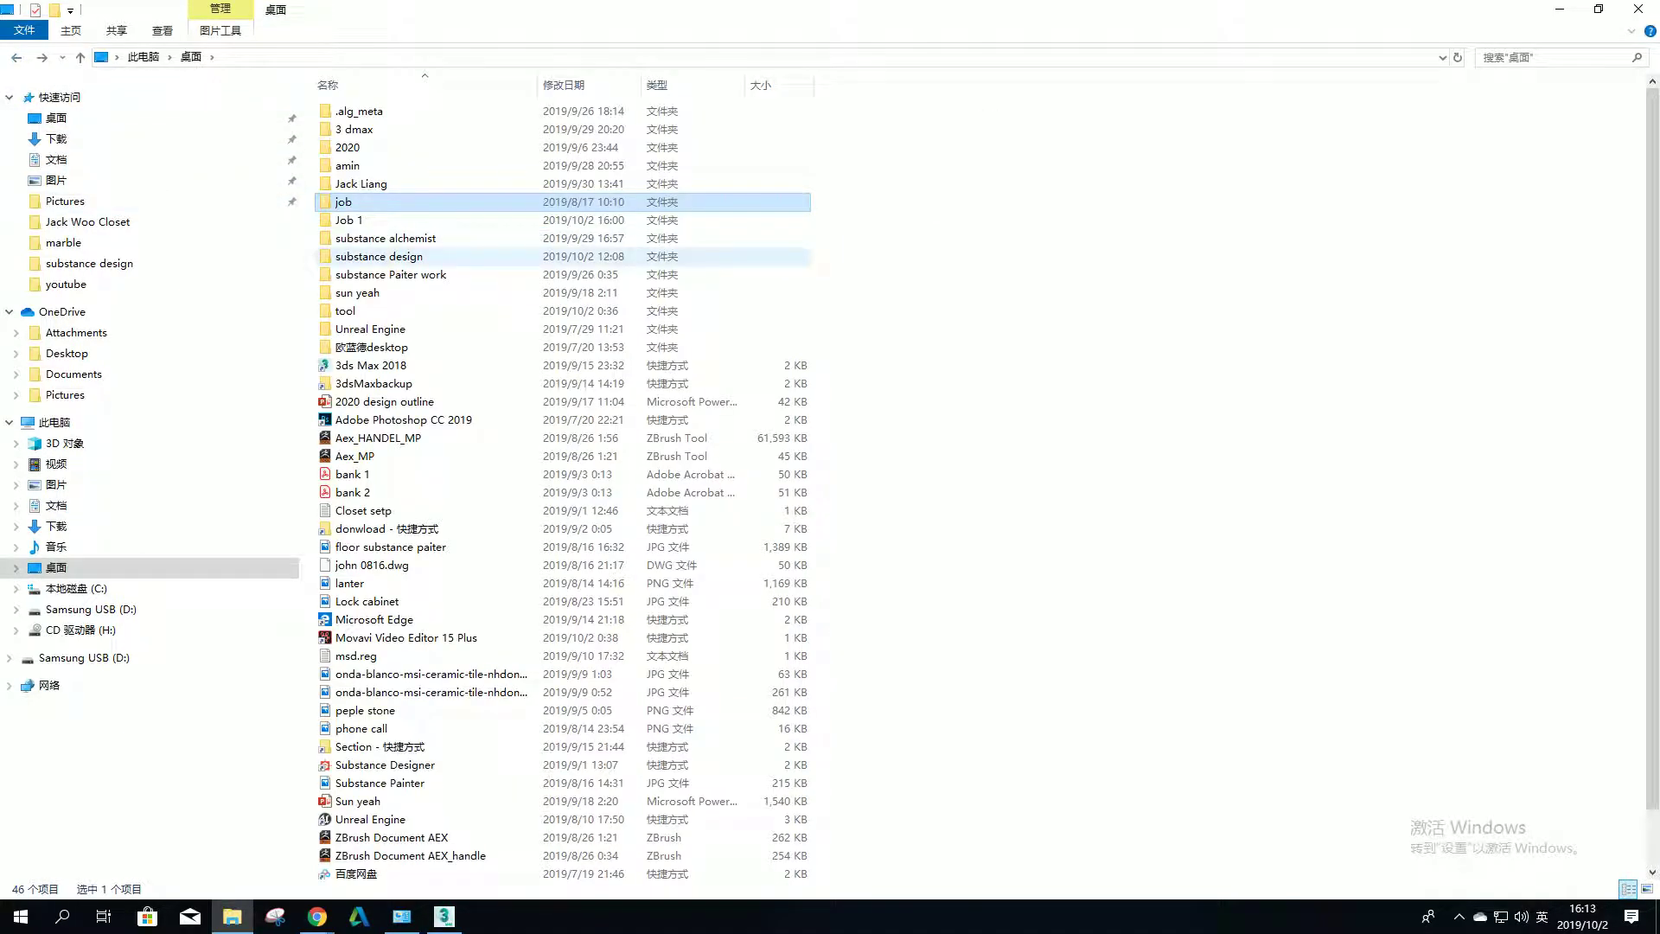
pyautogui.doubleClick(389, 256)
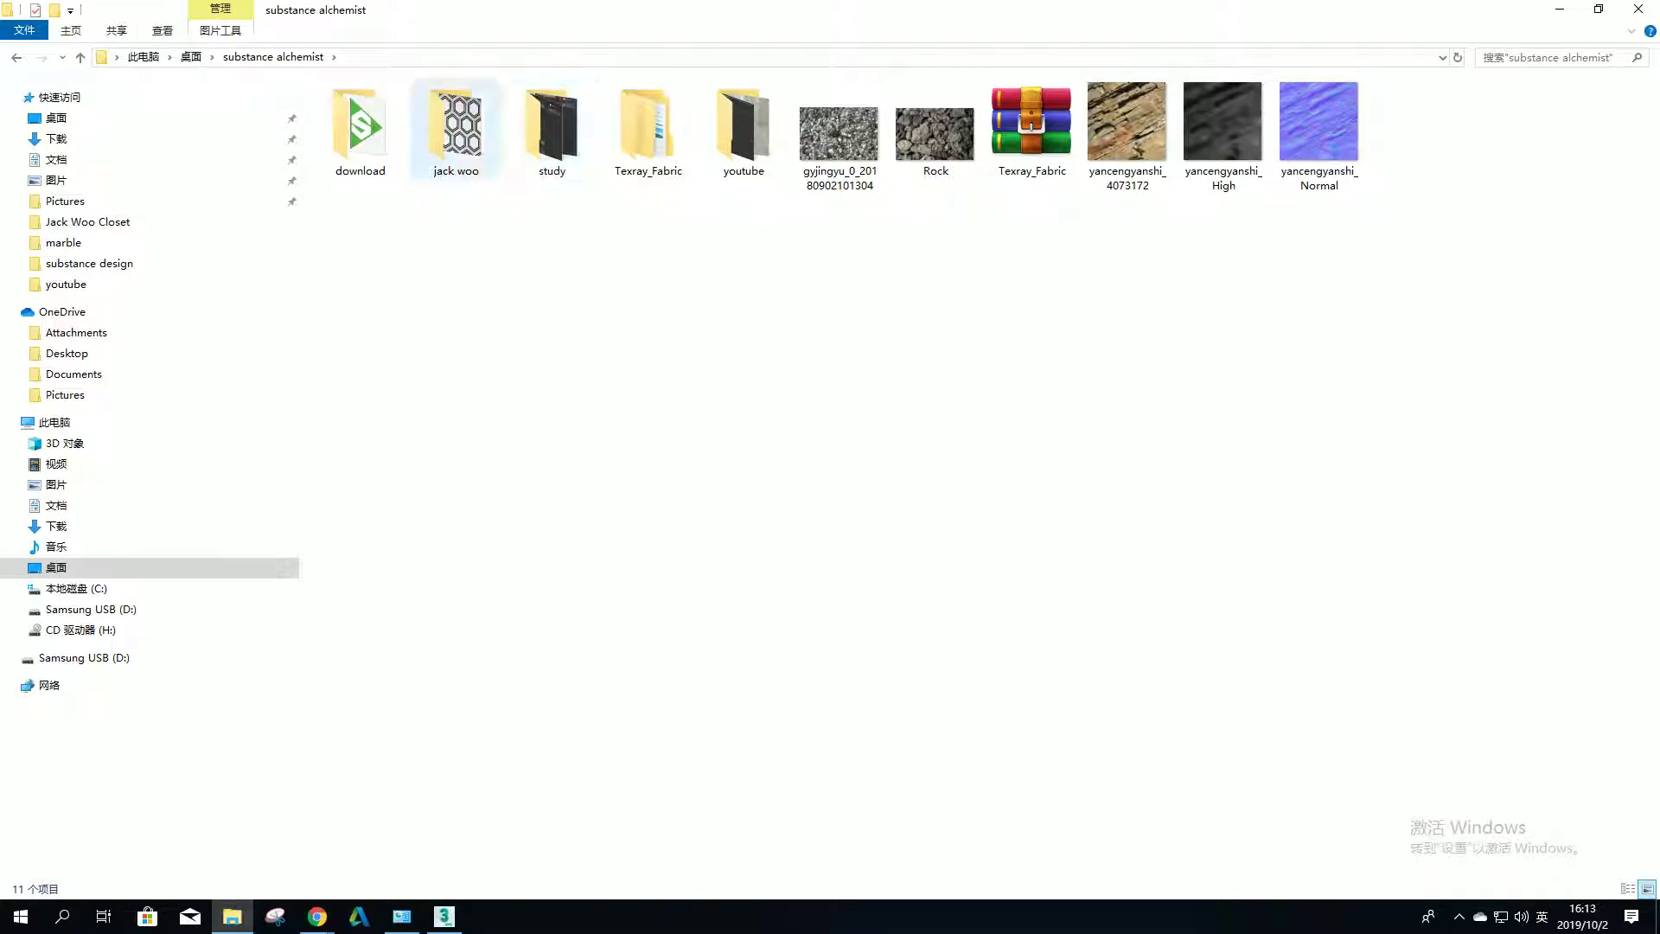
pyautogui.click(742, 130)
pyautogui.doubleClick(742, 130)
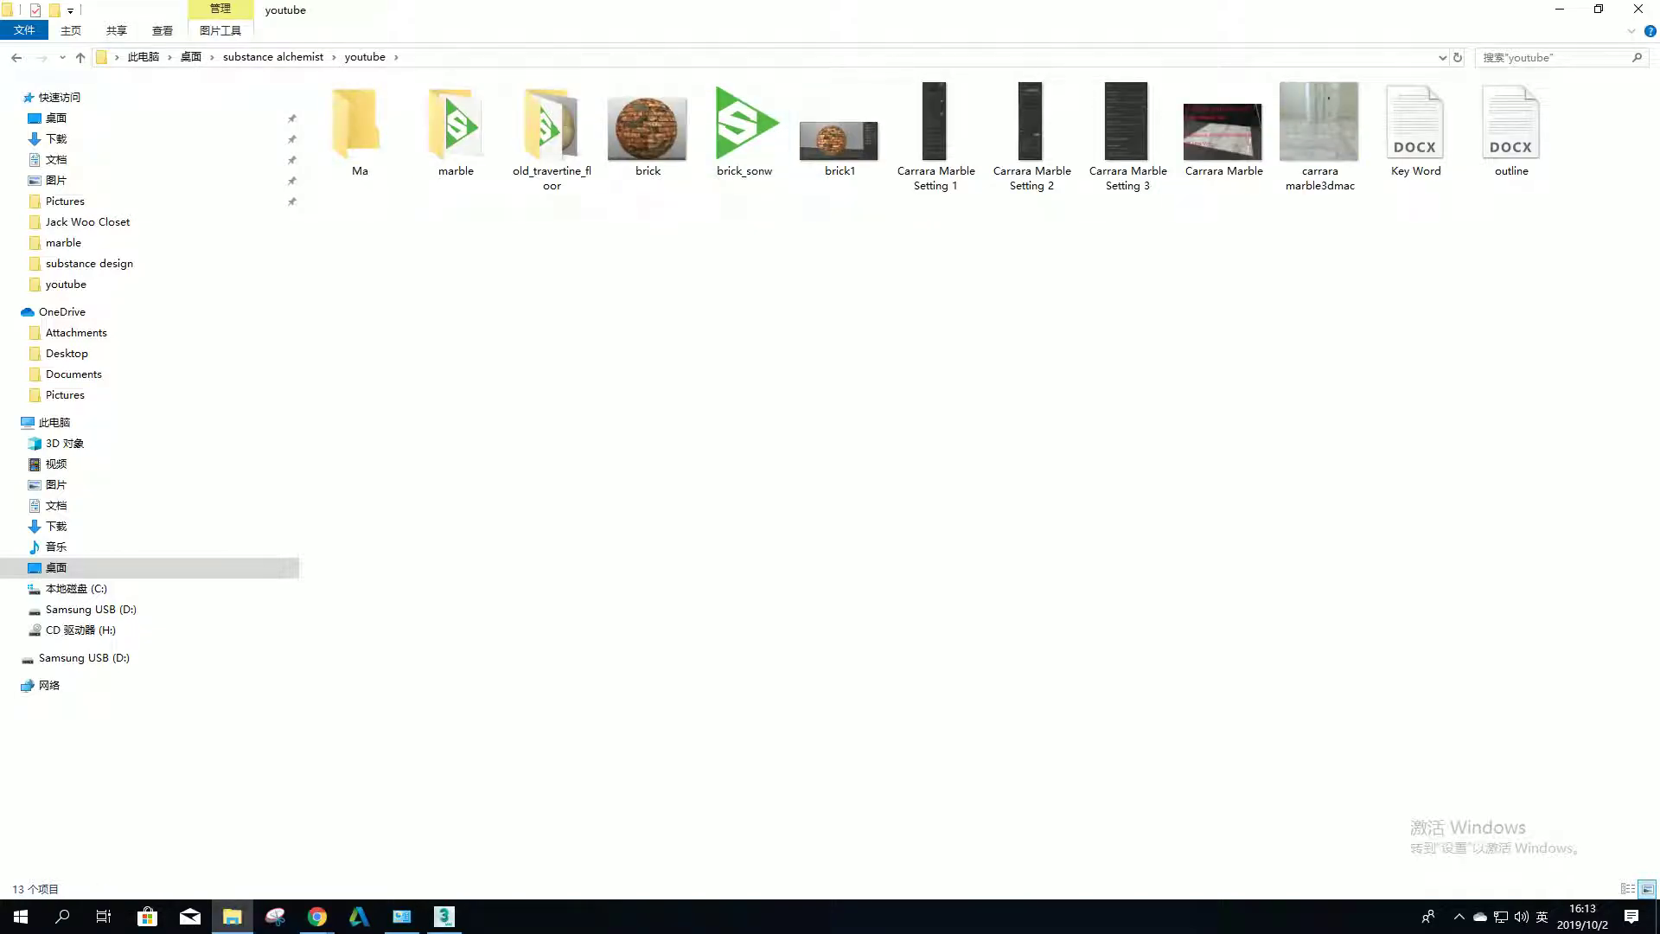
# Step: View the carrara marble3dmac render in Photos, close it, and return to 3ds Max
pyautogui.doubleClick(1315, 125)
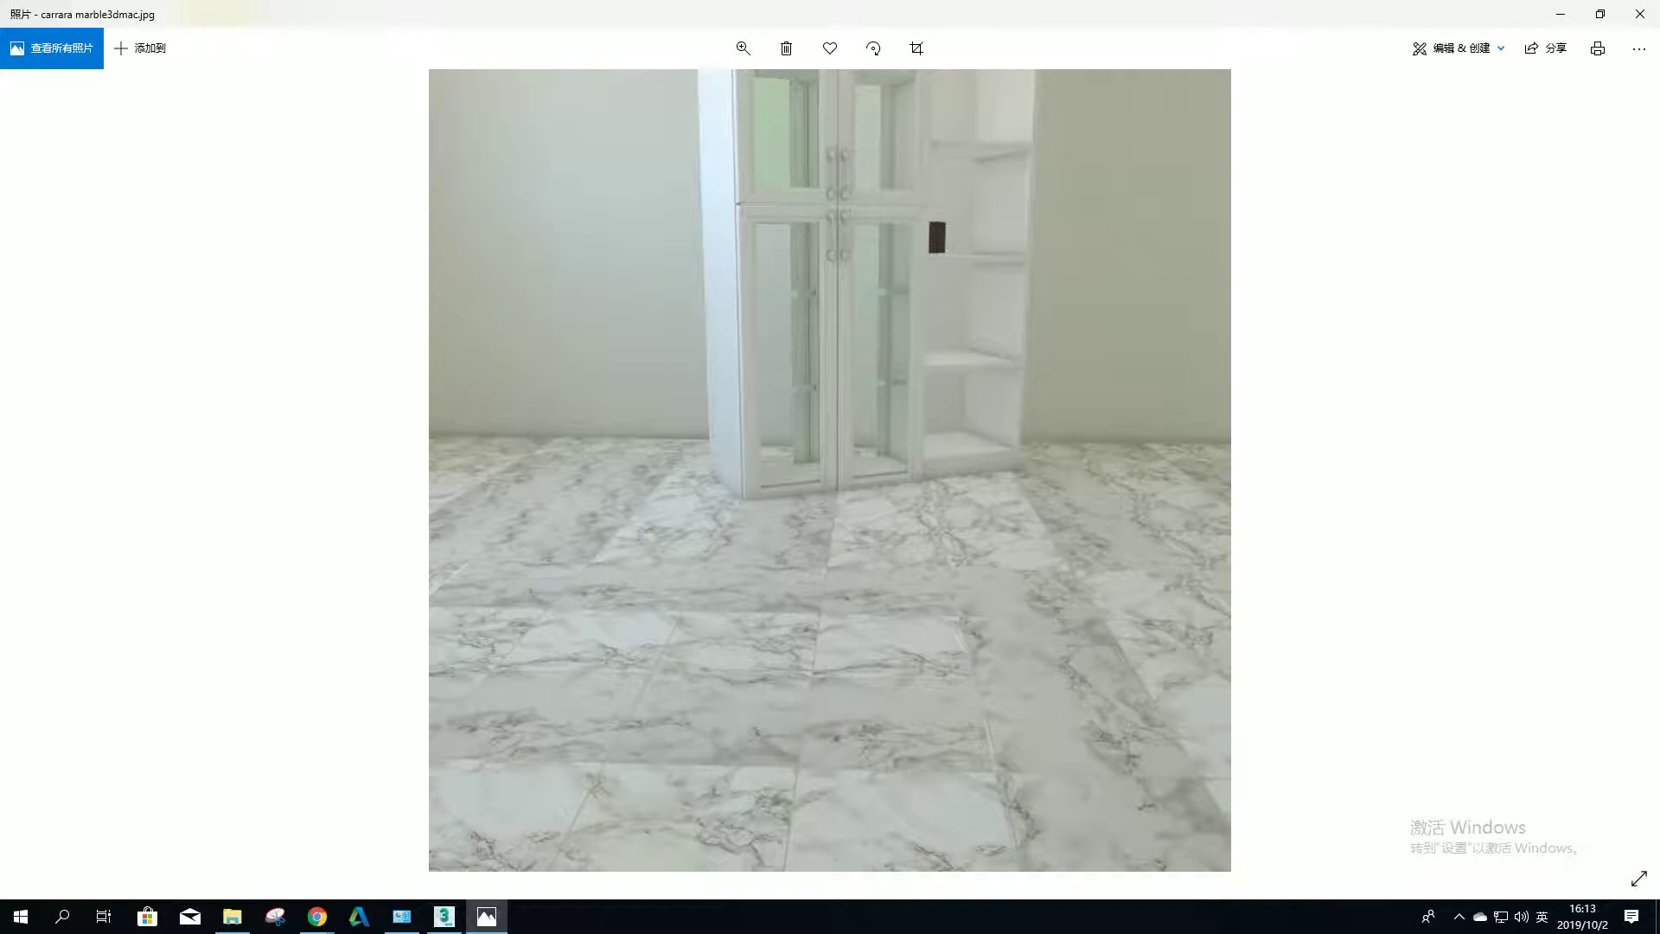
pyautogui.hotkey('alt', 'F4')
pyautogui.click(444, 916)
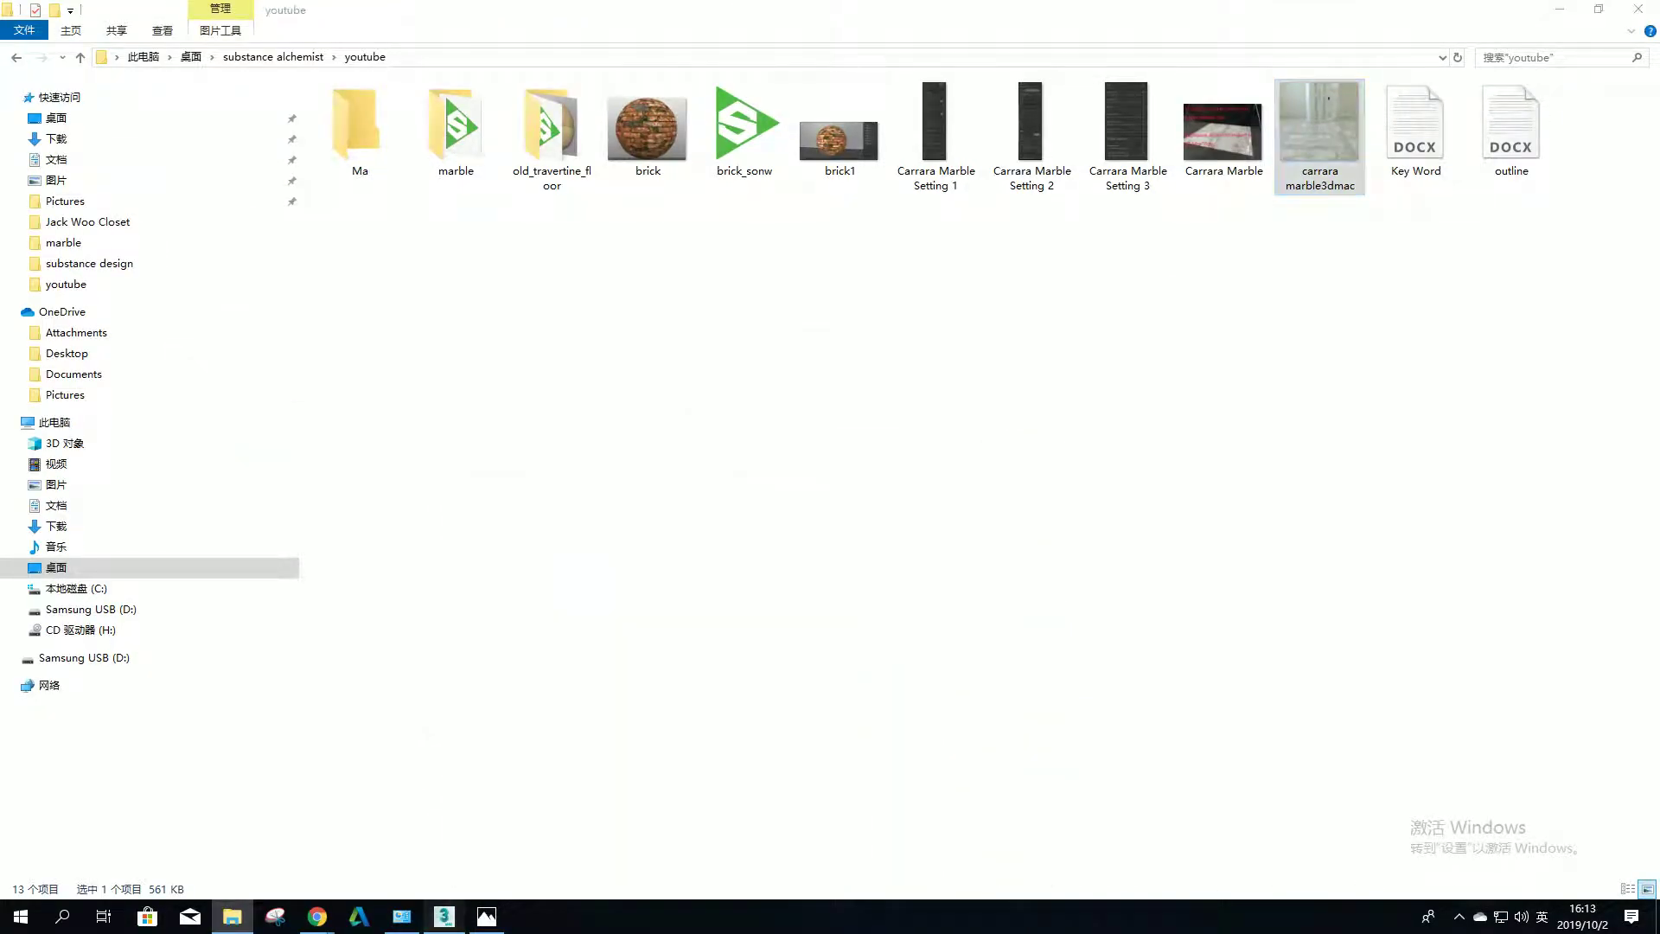
# Step: In the maximized Slate Material Editor, raise the Marble.sbsar_1 V-Ray material's Metalness from 0.0 to 0.1
pyautogui.click(1073, 54)
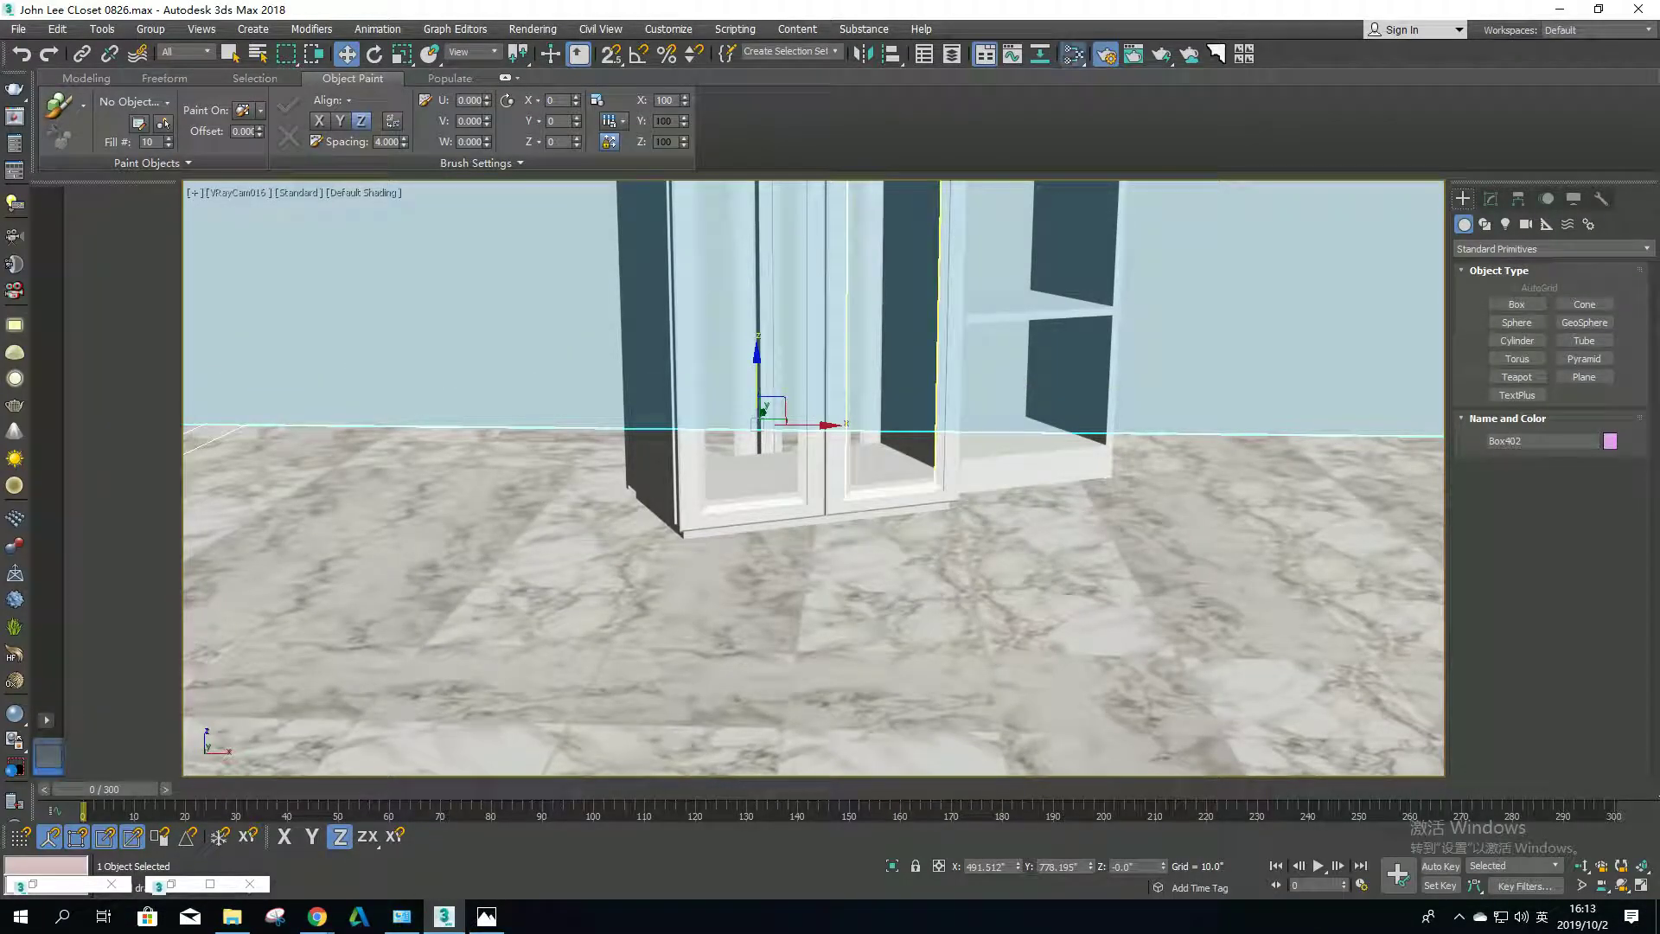
pyautogui.click(753, 203)
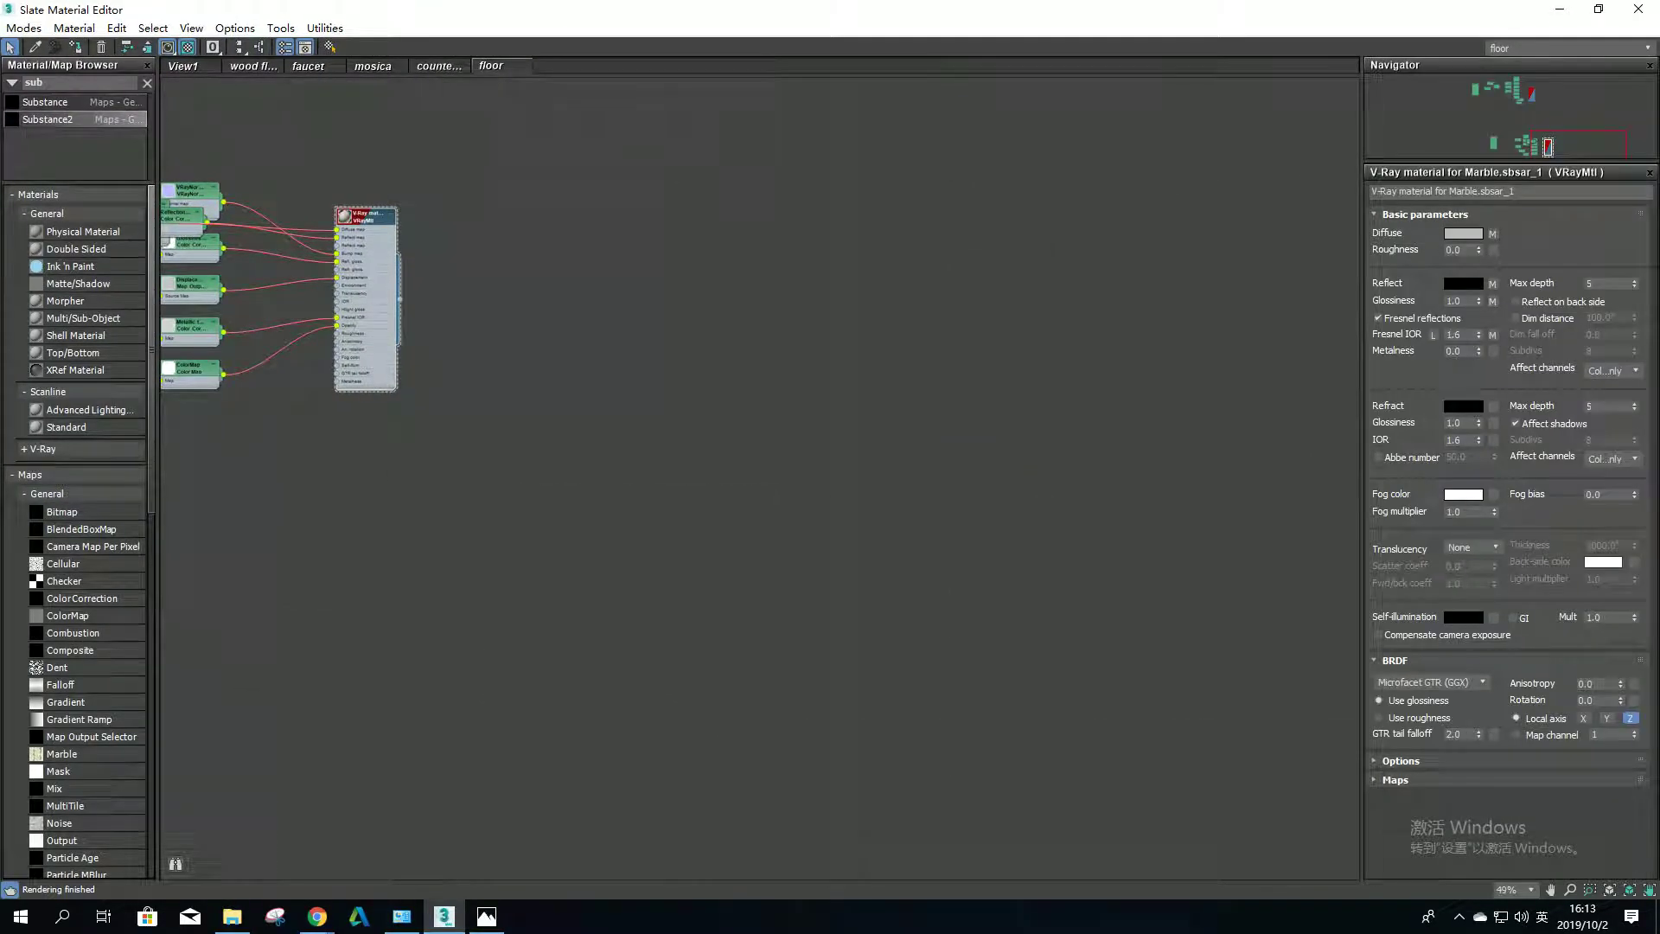
pyautogui.click(1461, 351)
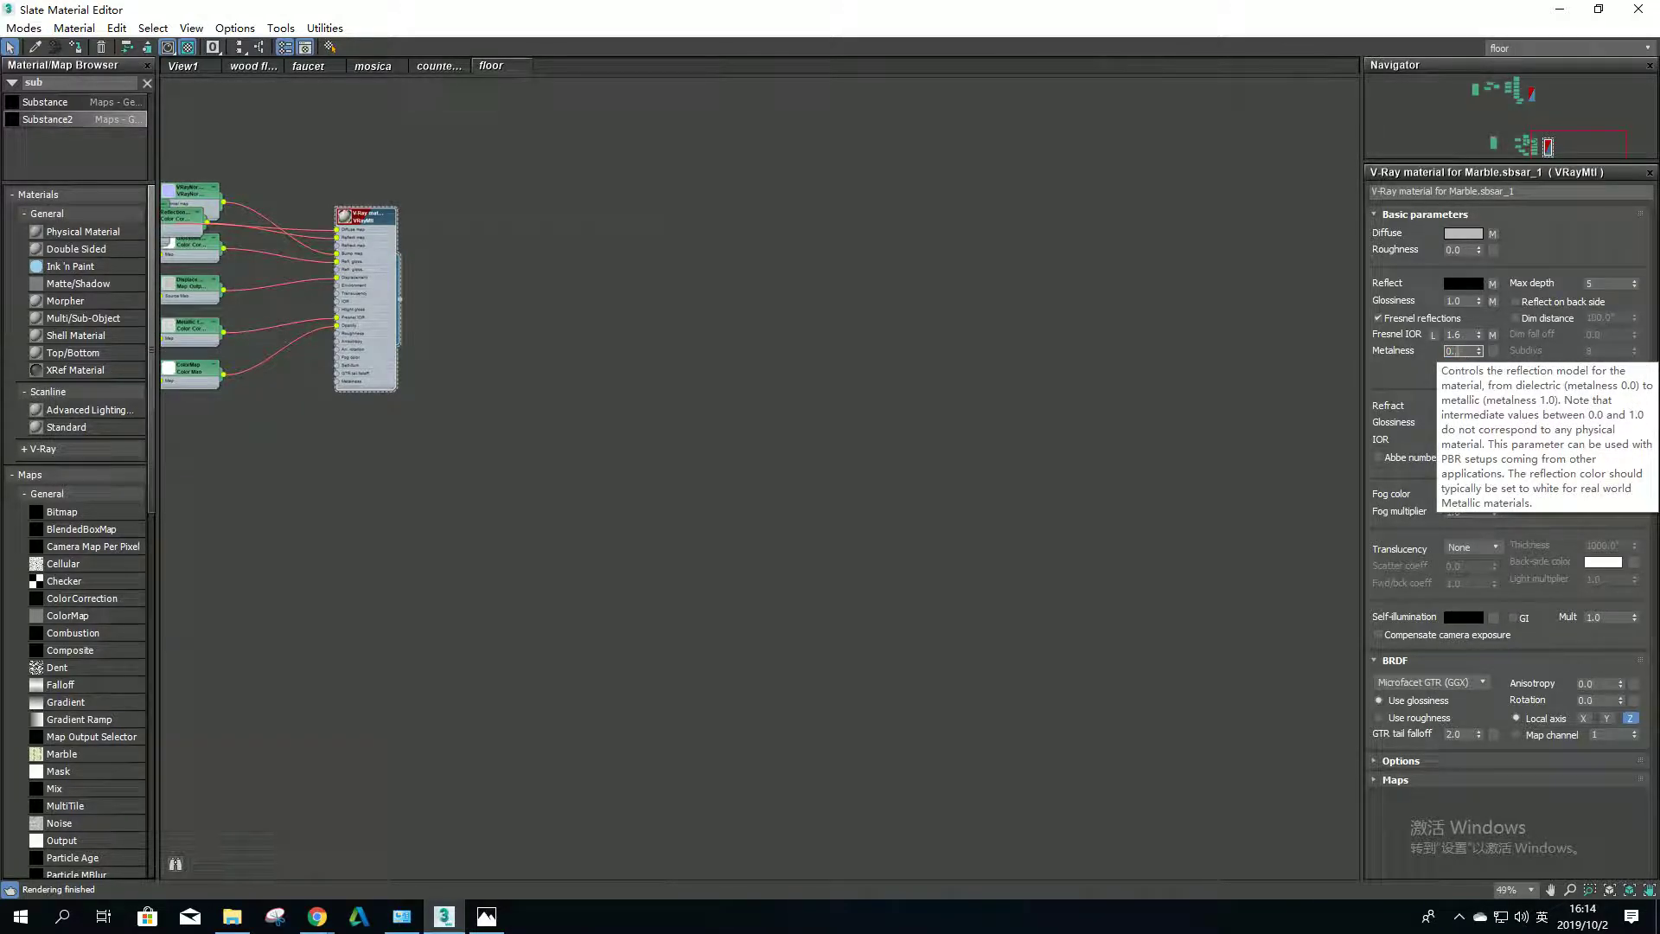
pyautogui.write('1')
pyautogui.press('Return')
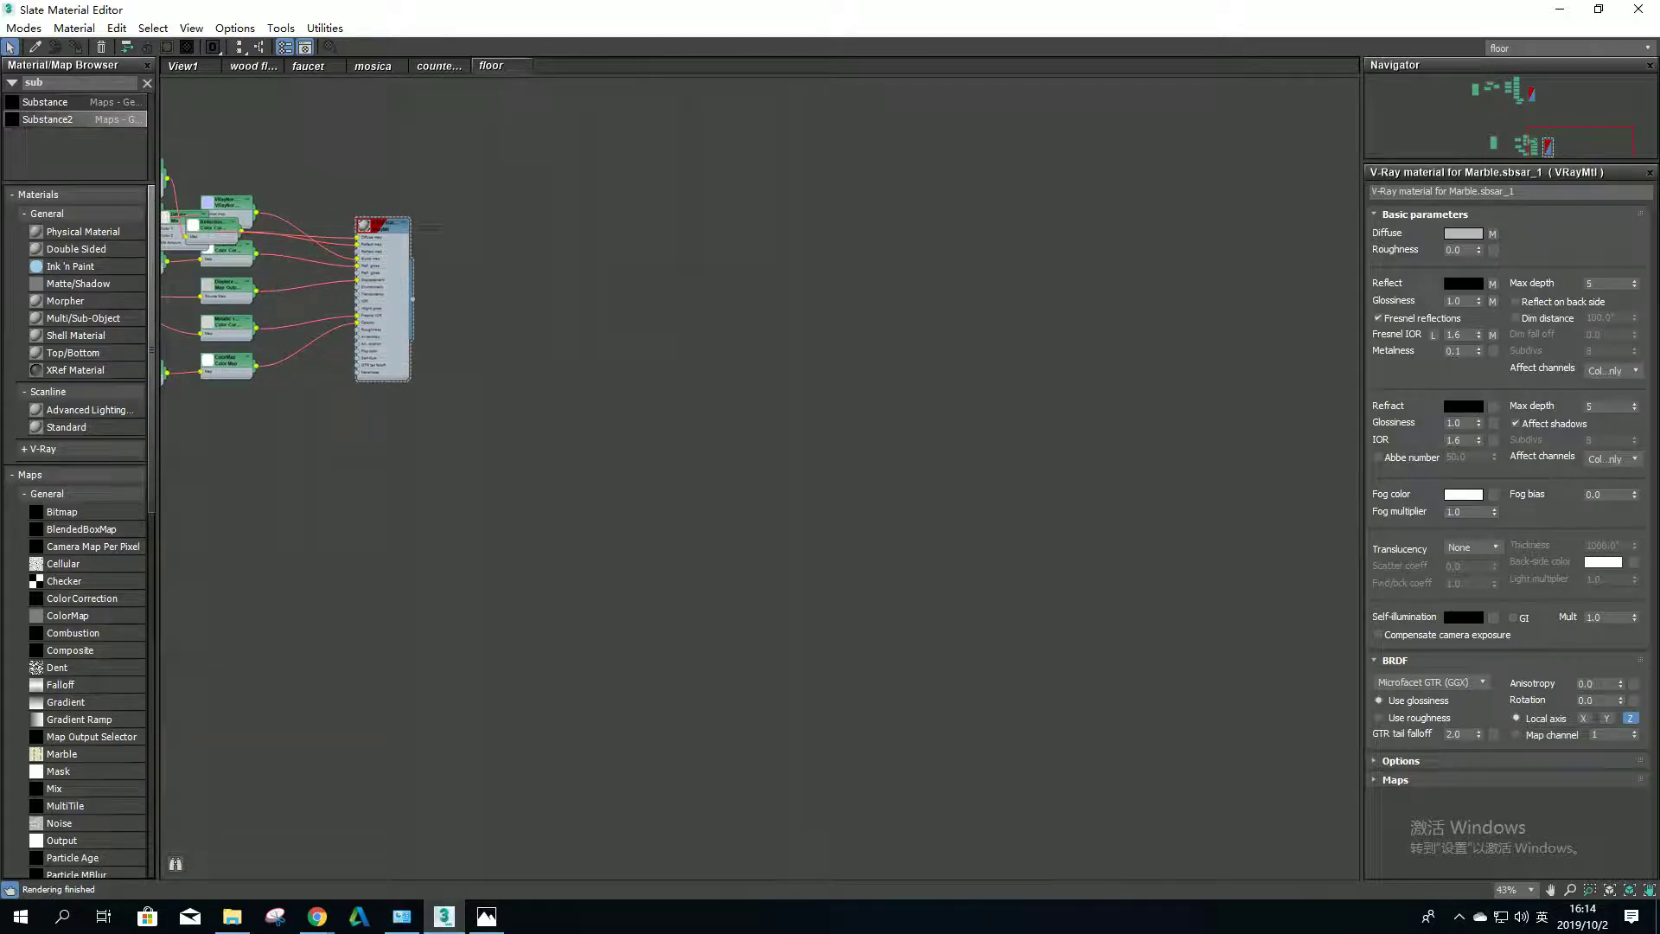
# Step: Frame the node graph, then move the BaseColor output node up and Substance2 rightward
pyautogui.scroll(-5, 467, 312)
pyautogui.press('z')
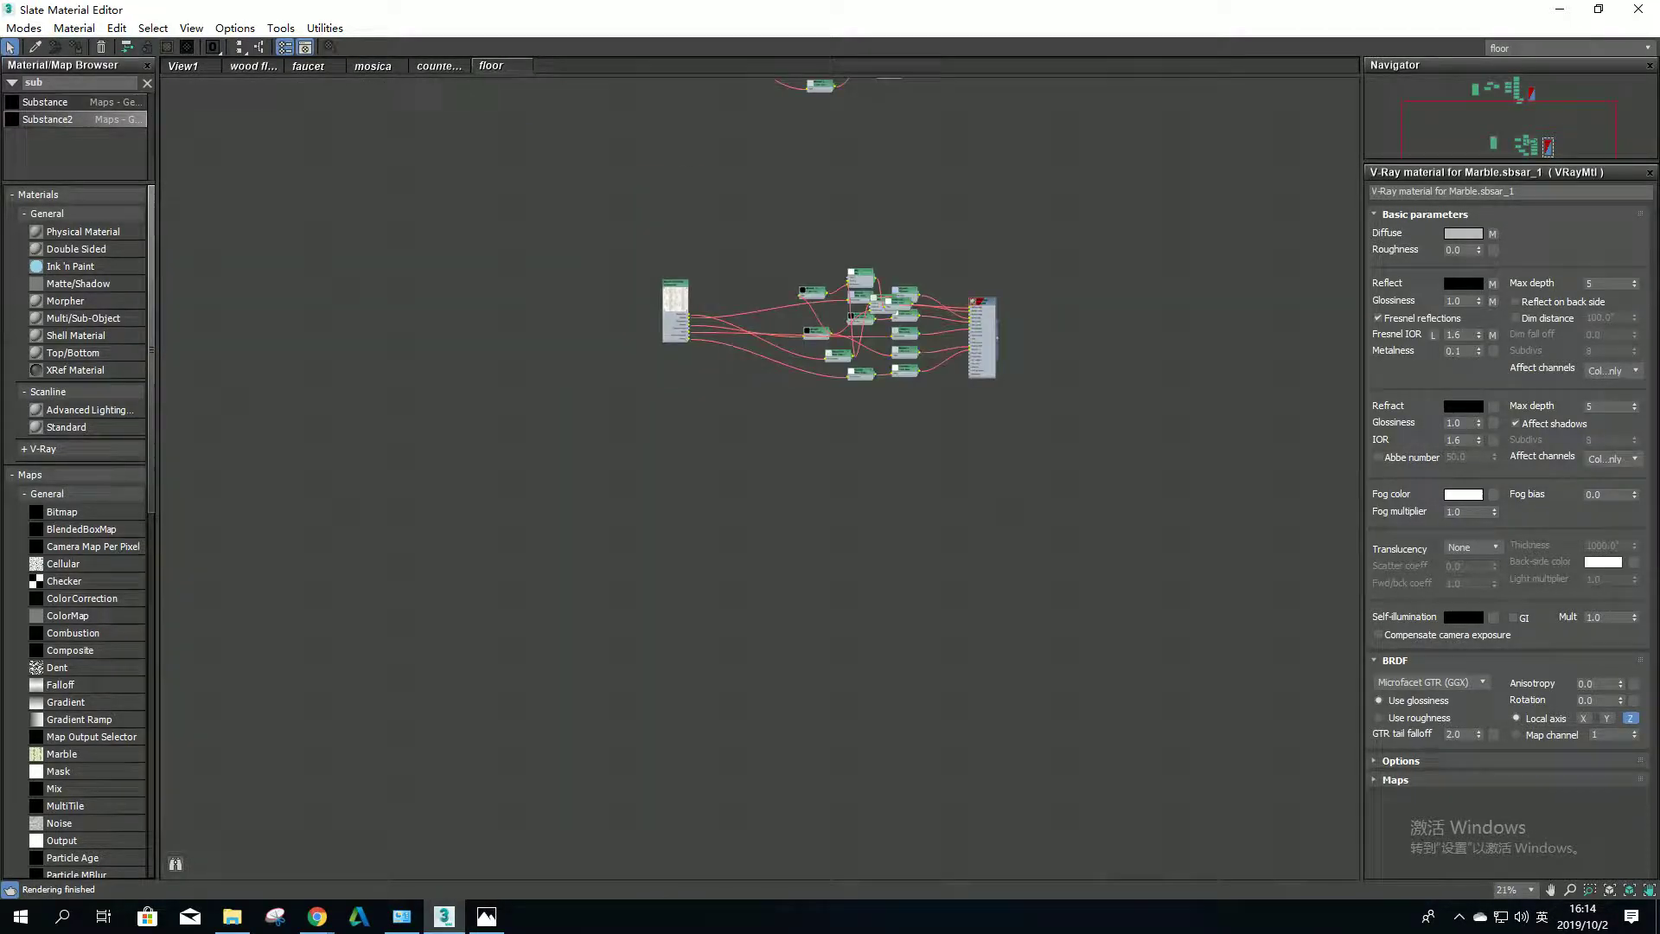
pyautogui.scroll(1, 1050, 310)
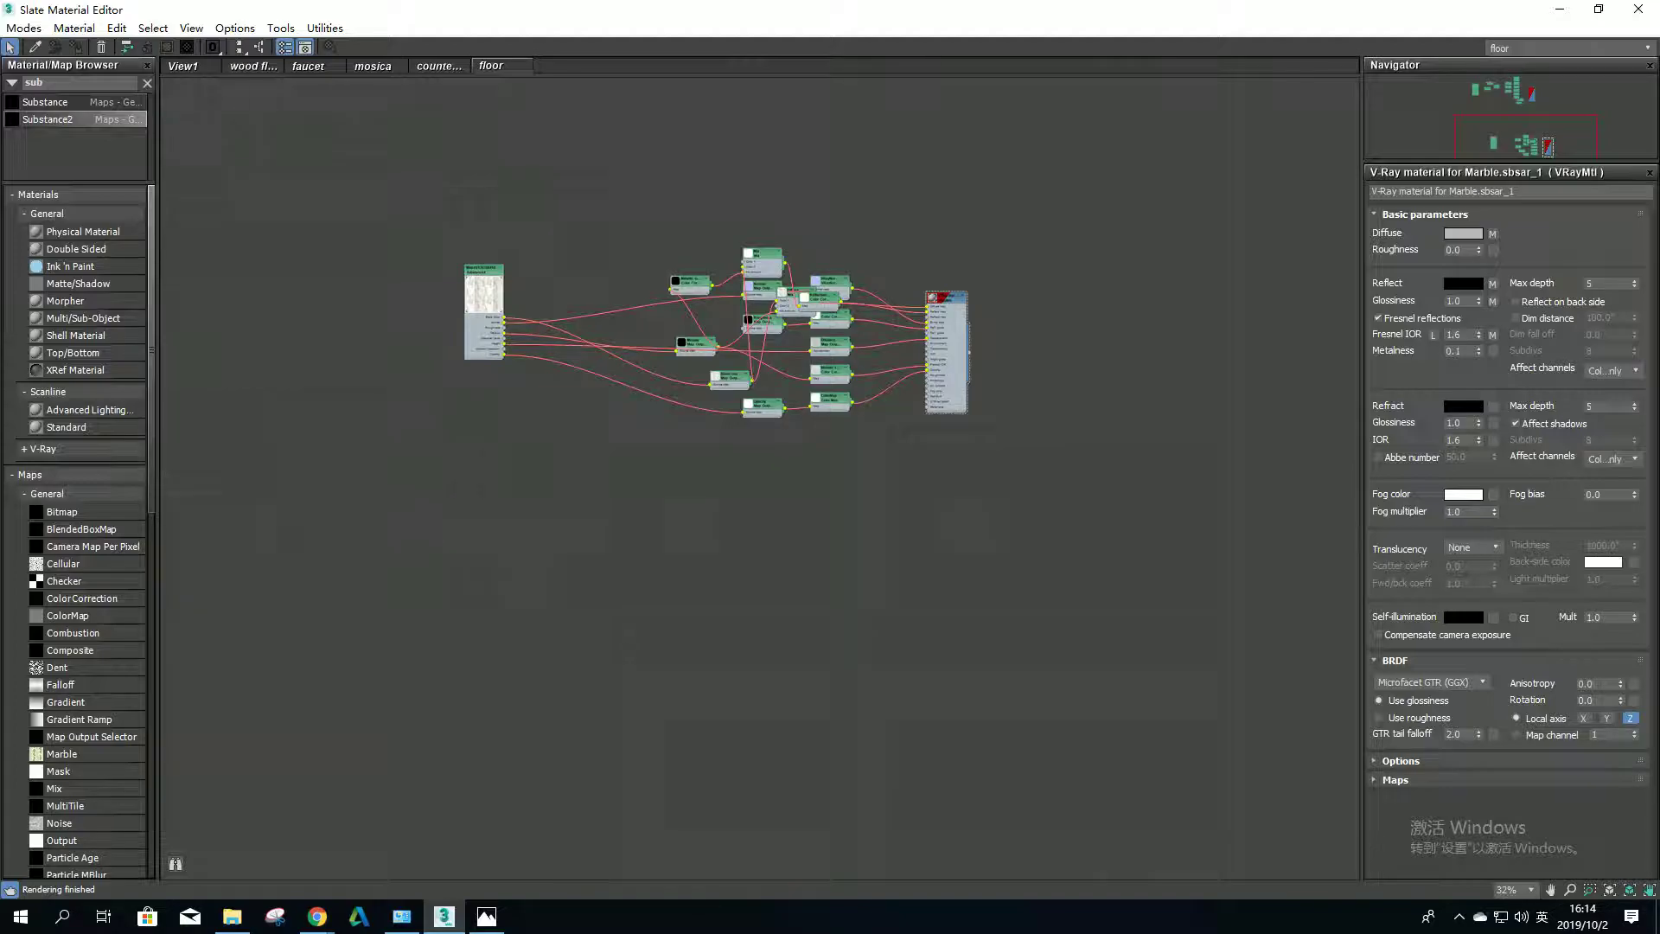
pyautogui.scroll(1, 967, 354)
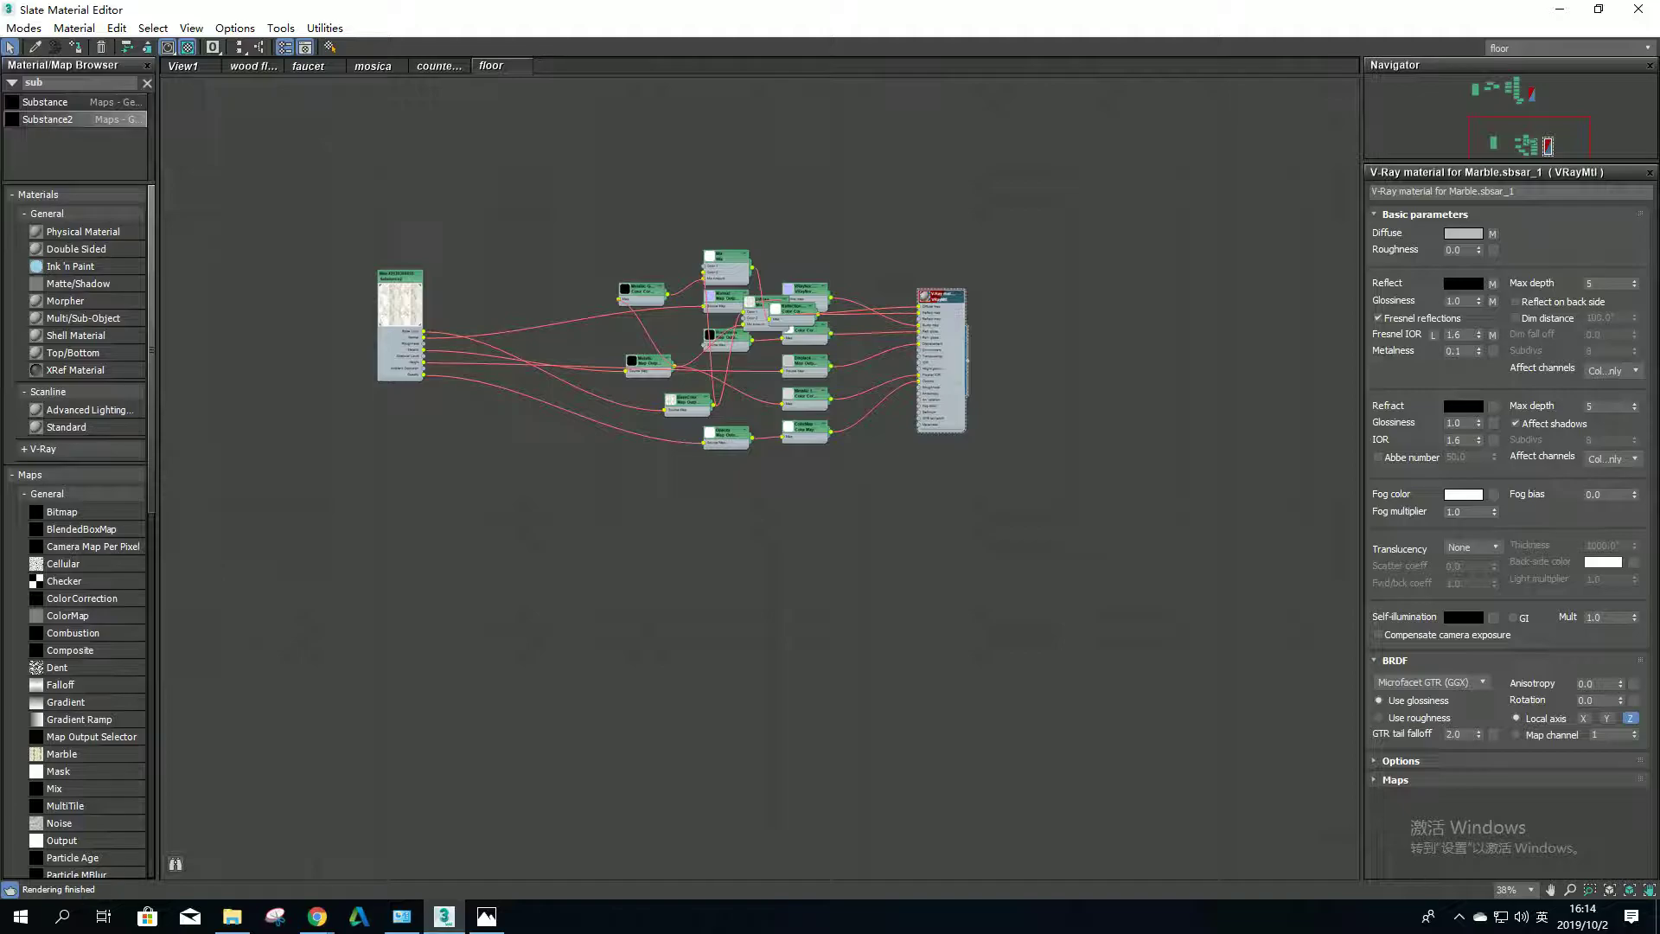
pyautogui.moveTo(687, 399)
pyautogui.mouseDown()
pyautogui.moveTo(616, 262)
pyautogui.moveTo(671, 320)
pyautogui.mouseUp()
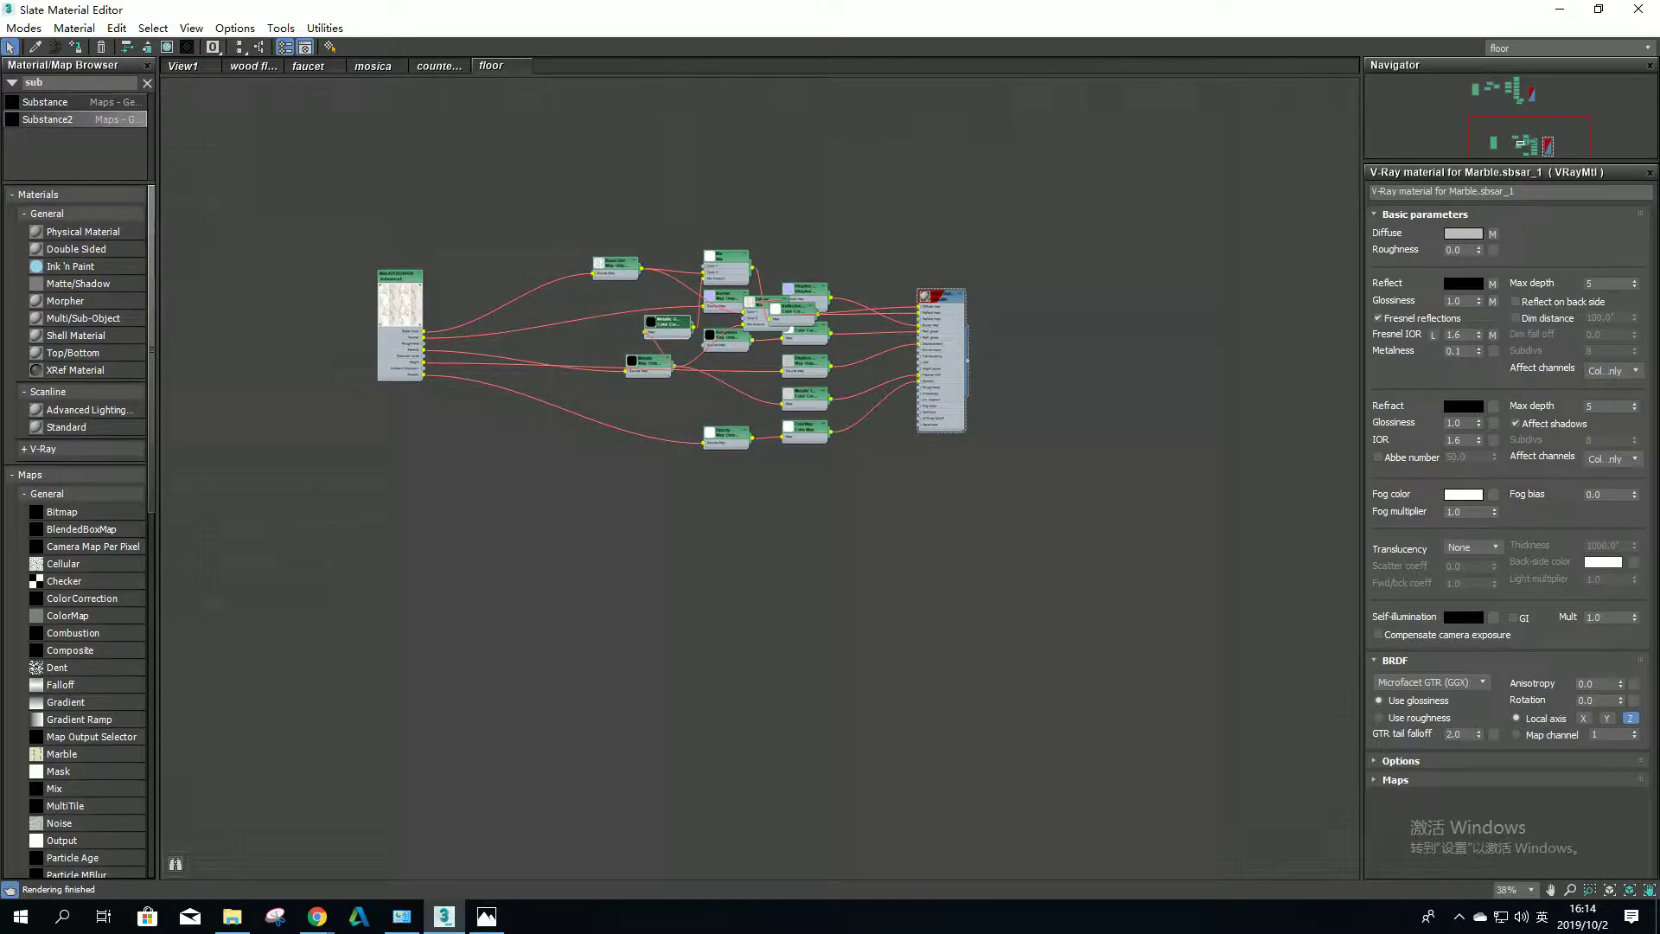
pyautogui.moveTo(400, 275); pyautogui.dragTo(491, 275)
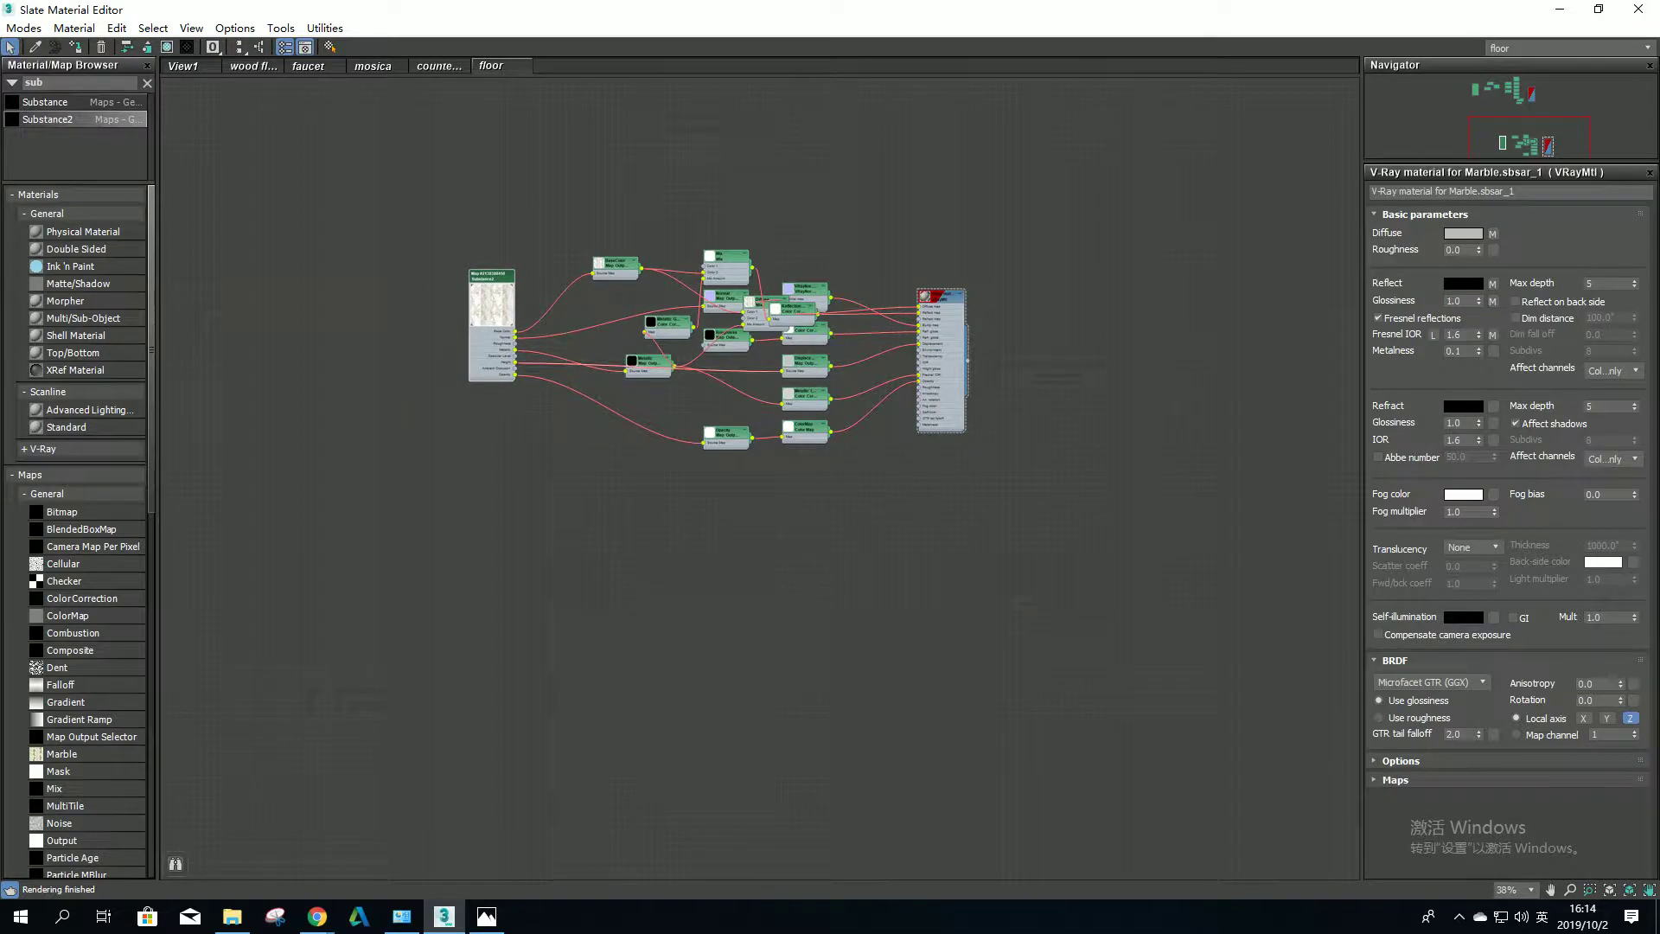